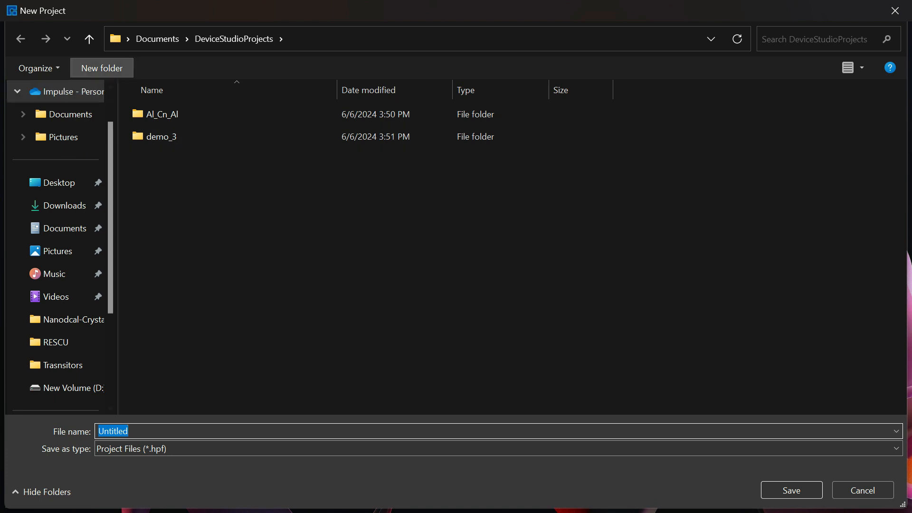
Create a new project named Tranaiator on New Volume (D:) and maximize the program window.
{"action": "scroll", "coordinate": [57, 205], "scroll_direction": "down", "scroll_amount": 3}
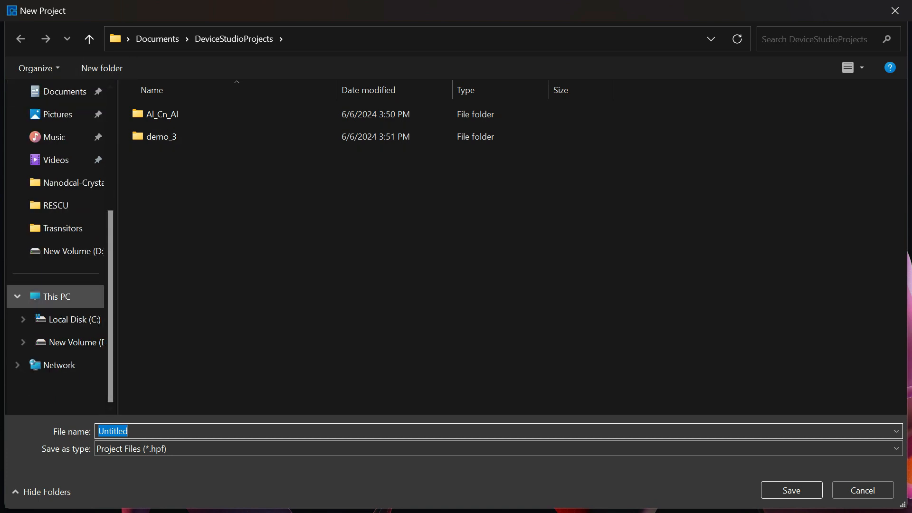
{"action": "left_click", "coordinate": [57, 296]}
{"action": "double_click", "coordinate": [399, 121]}
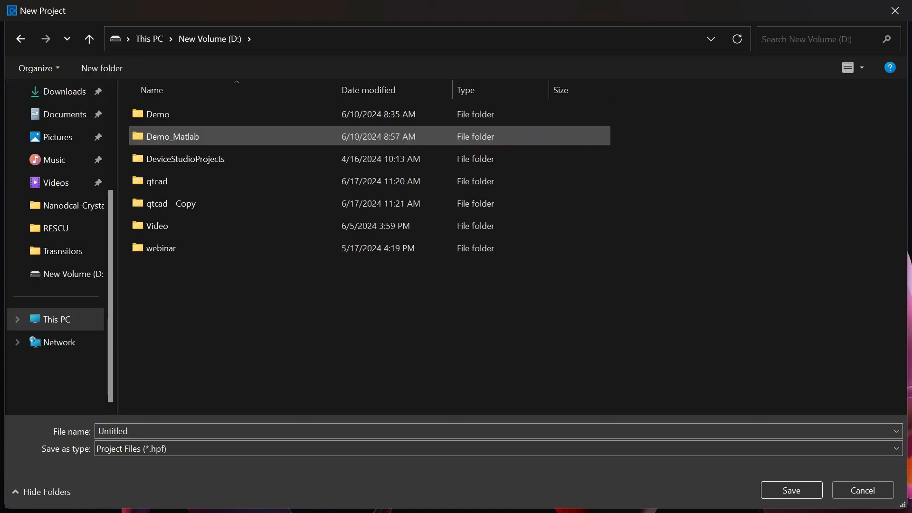
{"action": "key", "text": "BackSpace"}
{"action": "type", "text": "Tr"}
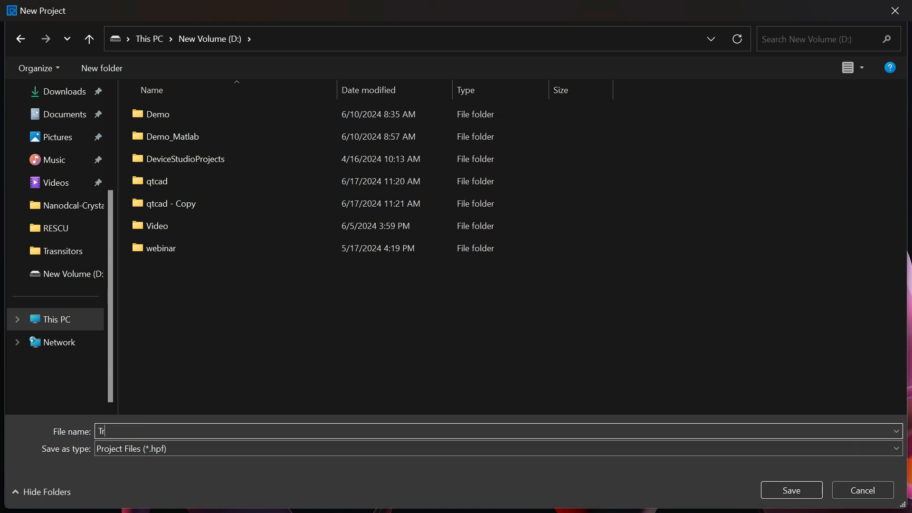
{"action": "type", "text": "anaiator"}
{"action": "key", "text": "Return"}
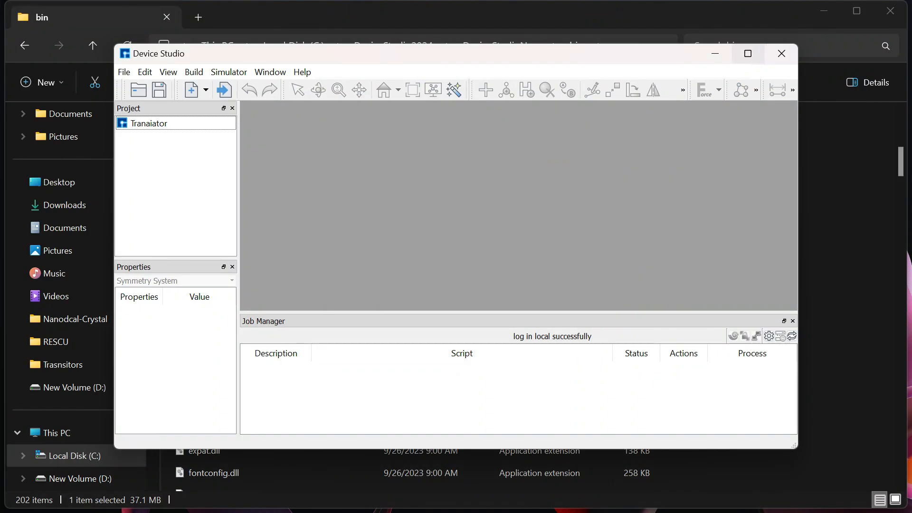
{"action": "left_click", "coordinate": [748, 53]}
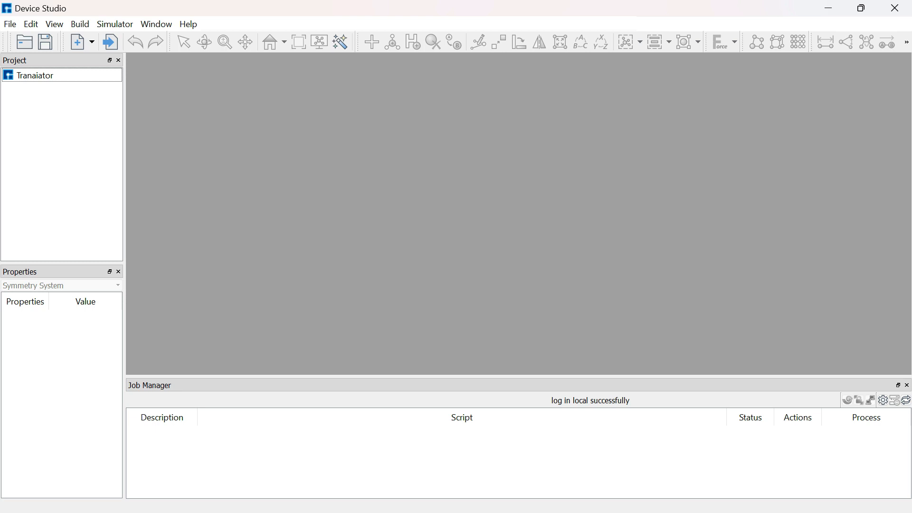
Import the local gold structure Au.hzw from the 3Dmaterials > Conductor > Pure_metal material folder.
{"action": "left_click", "coordinate": [10, 23]}
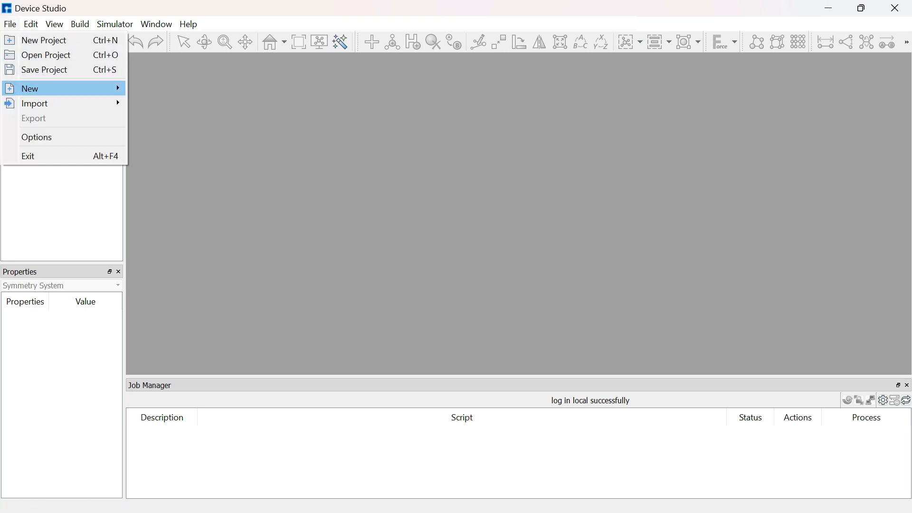
{"action": "mouse_move", "coordinate": [57, 88]}
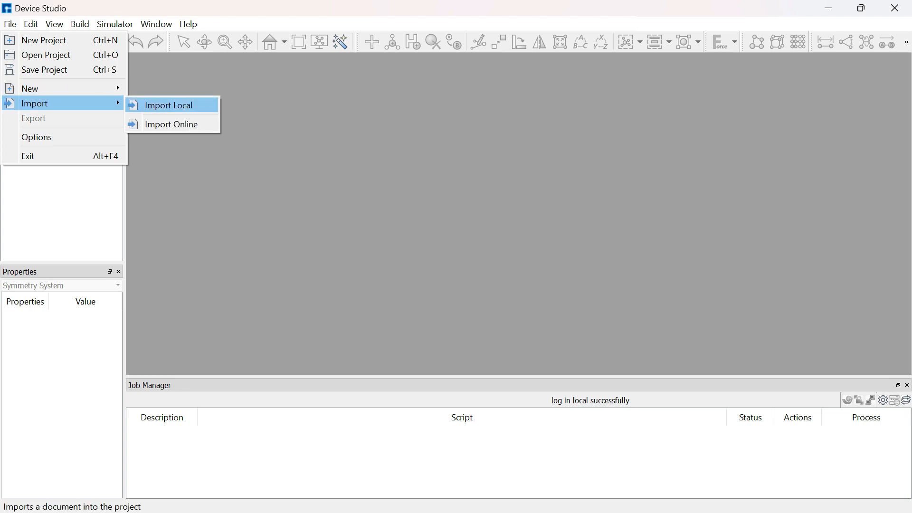
{"action": "left_click", "coordinate": [169, 105]}
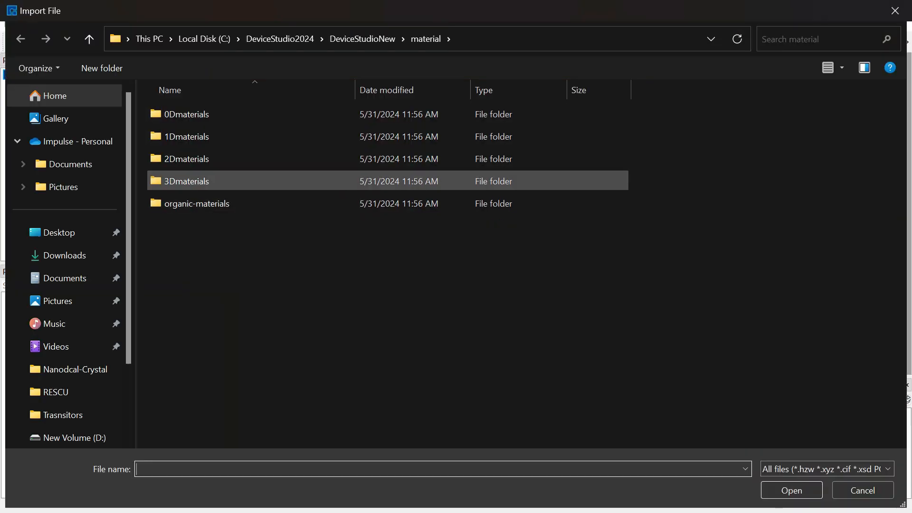
{"action": "double_click", "coordinate": [186, 181]}
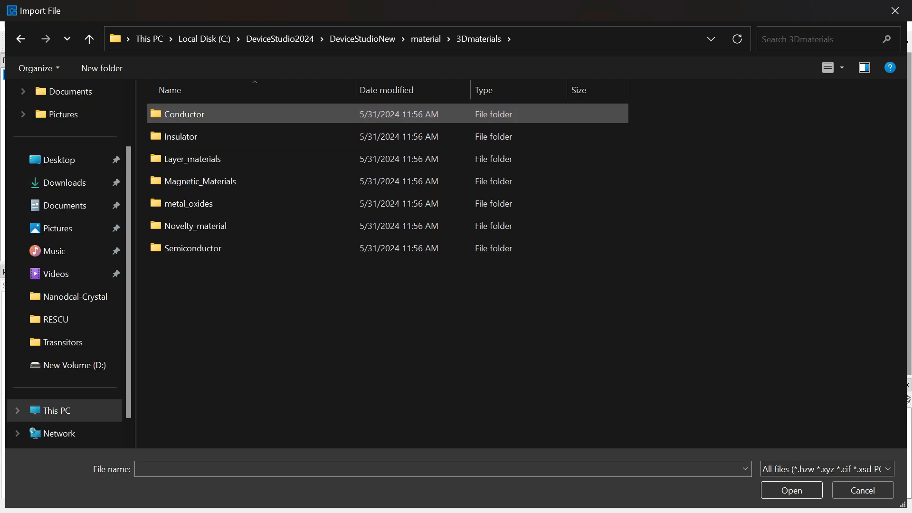
{"action": "double_click", "coordinate": [238, 114]}
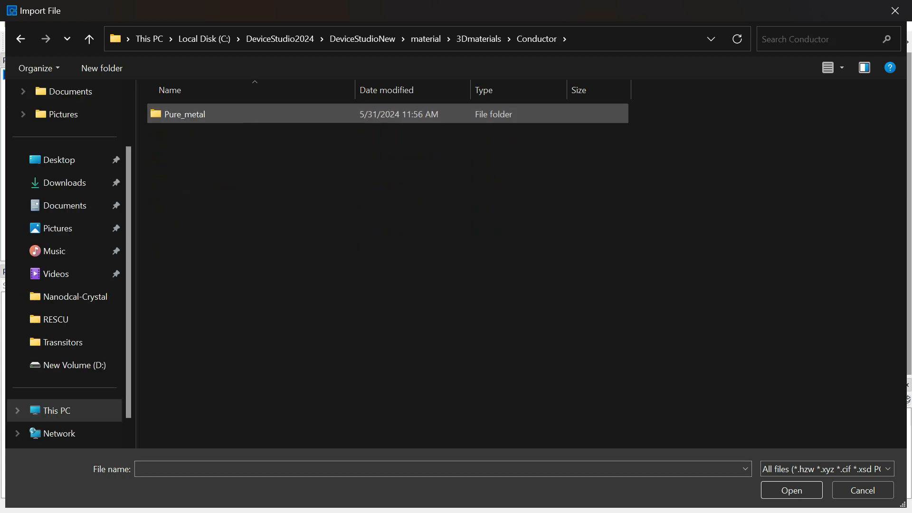
{"action": "scroll", "coordinate": [285, 266], "scroll_direction": "down", "scroll_amount": 1}
{"action": "scroll", "coordinate": [214, 260], "scroll_direction": "up", "scroll_amount": 1}
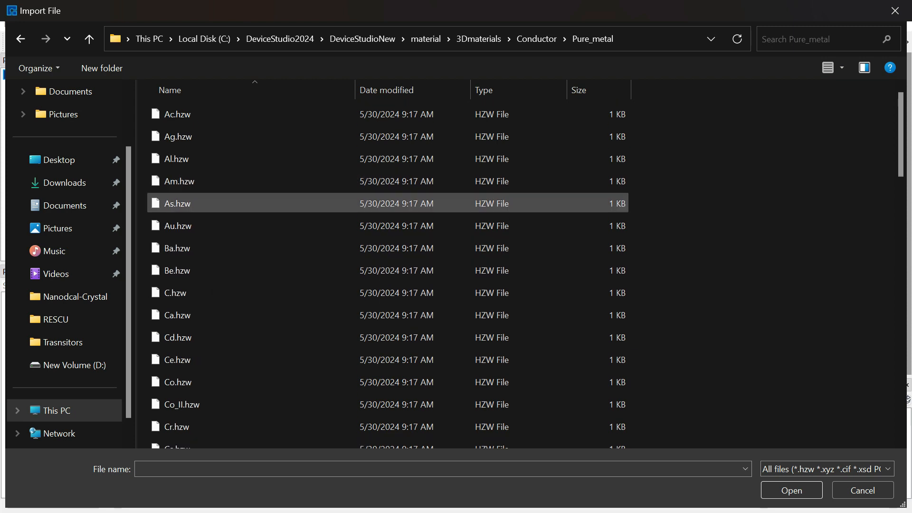
{"action": "left_click", "coordinate": [214, 204]}
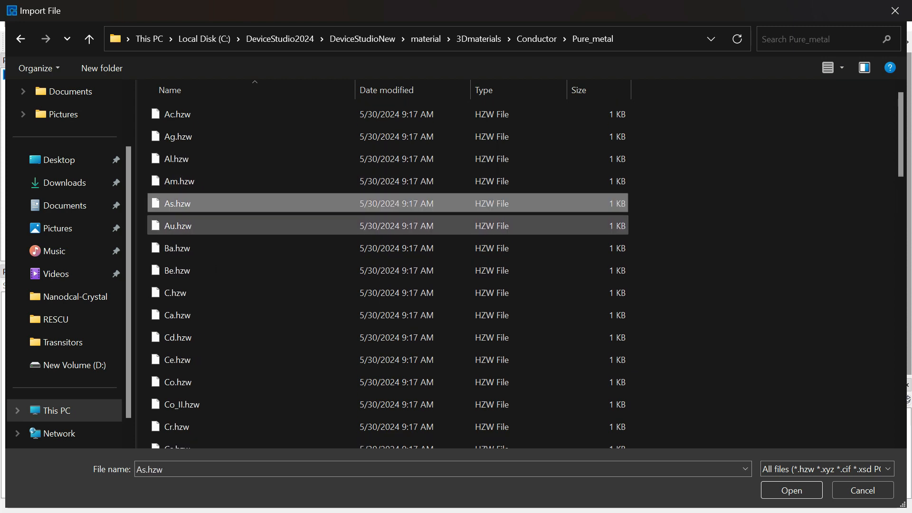
{"action": "double_click", "coordinate": [181, 227]}
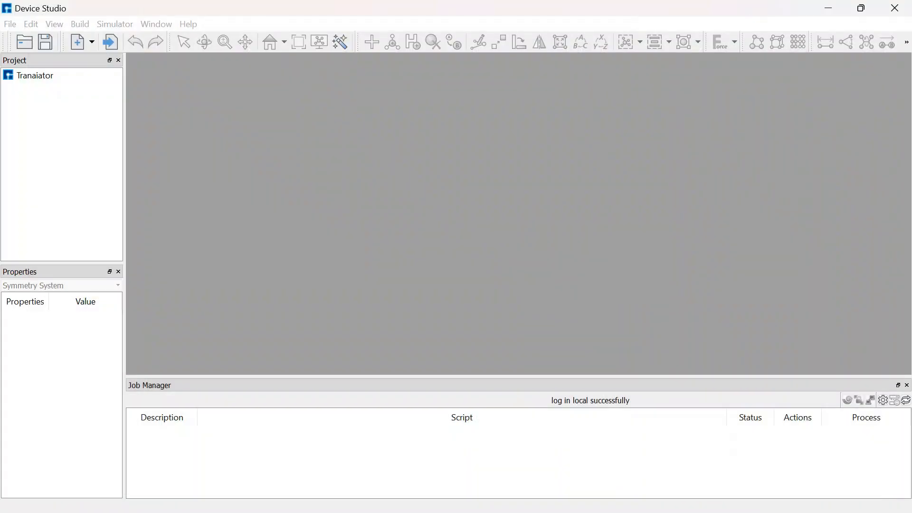
{"action": "left_click", "coordinate": [378, 64]}
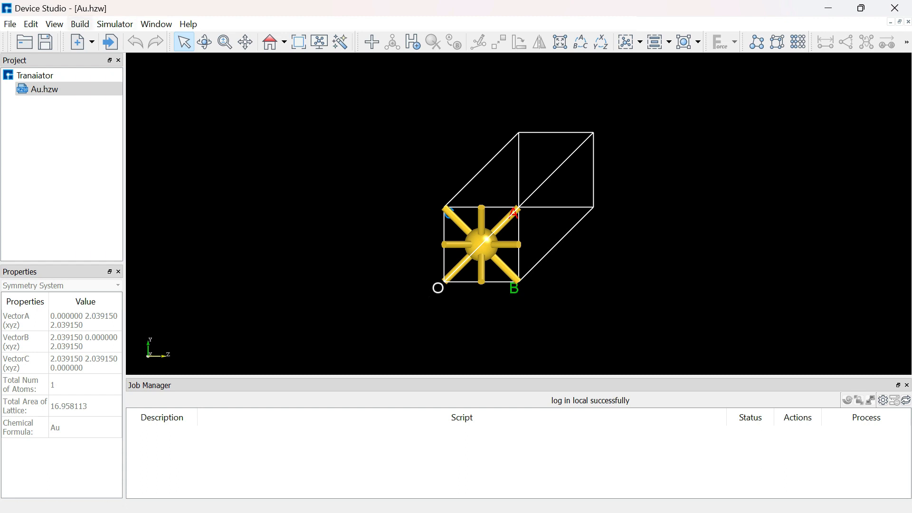
Redefine the Au crystal with the face-centered preset, preview it and build the new cell.
{"action": "left_click", "coordinate": [80, 24]}
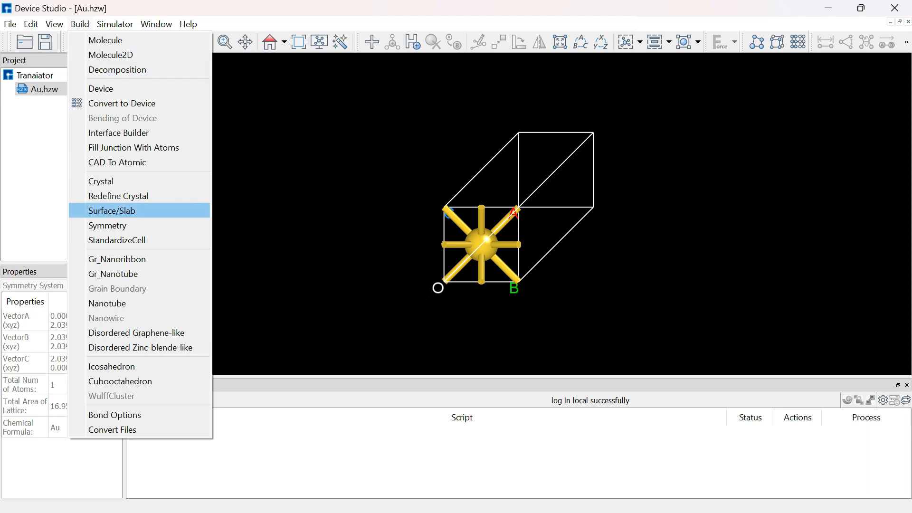
{"action": "left_click", "coordinate": [119, 195]}
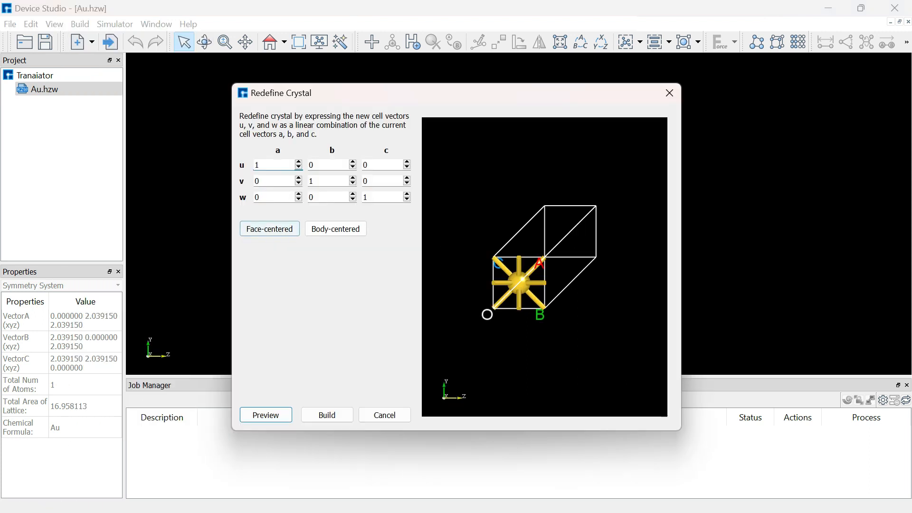
{"action": "left_click", "coordinate": [269, 228]}
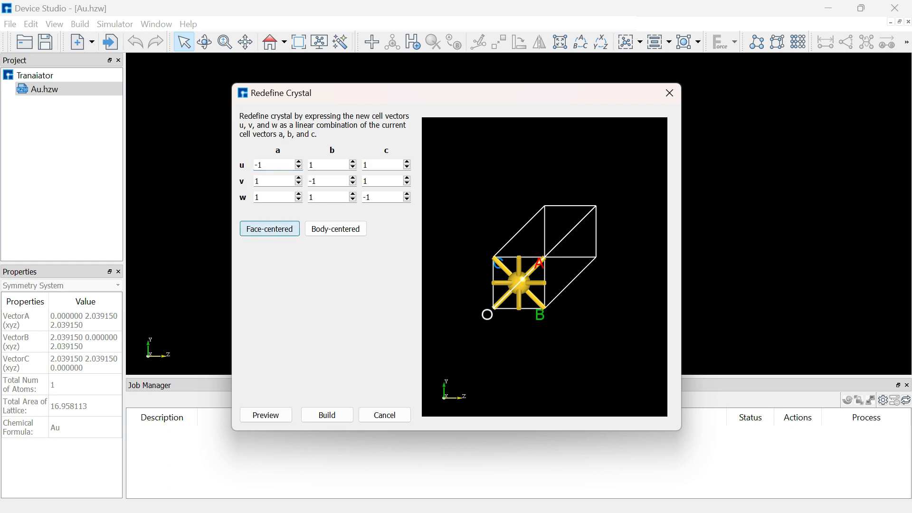
{"action": "left_click", "coordinate": [265, 415]}
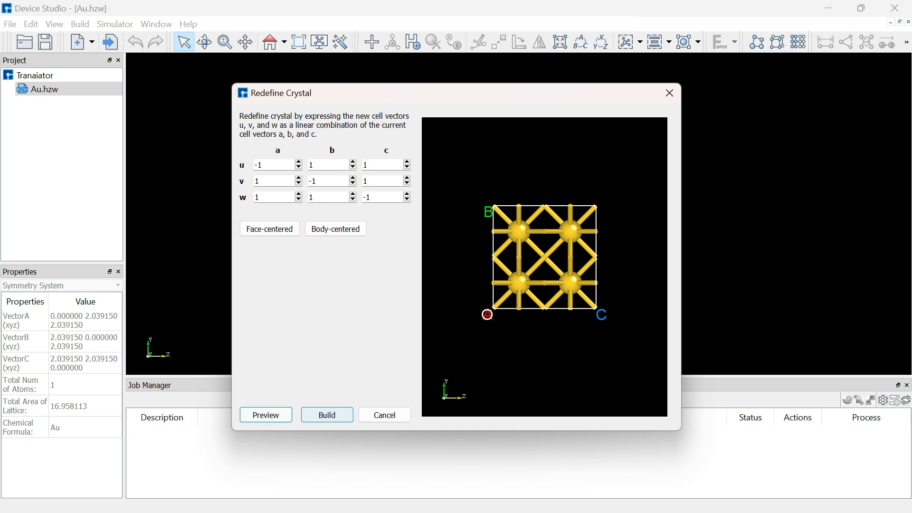
{"action": "left_click", "coordinate": [326, 415]}
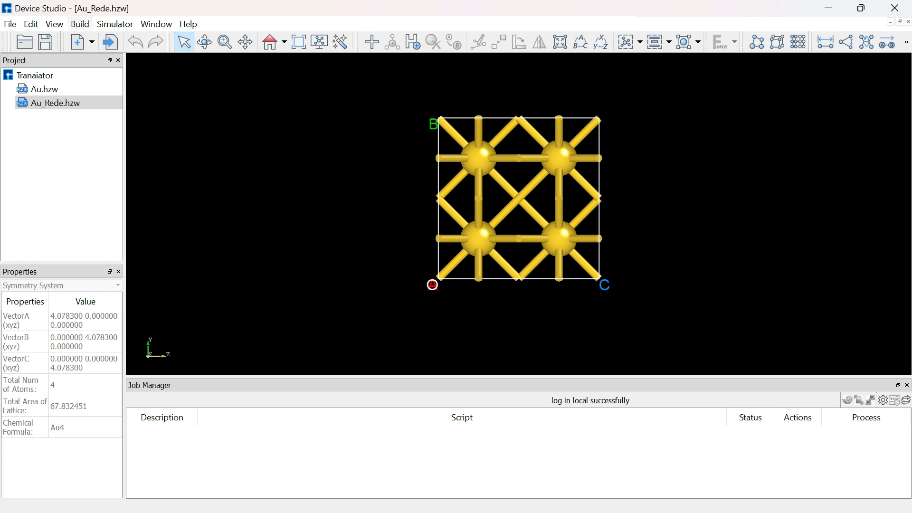
Redefine the face-centered gold cell as a supercell with u = 2a, v = 2b and w = 4c, and build it.
{"action": "left_click", "coordinate": [80, 24]}
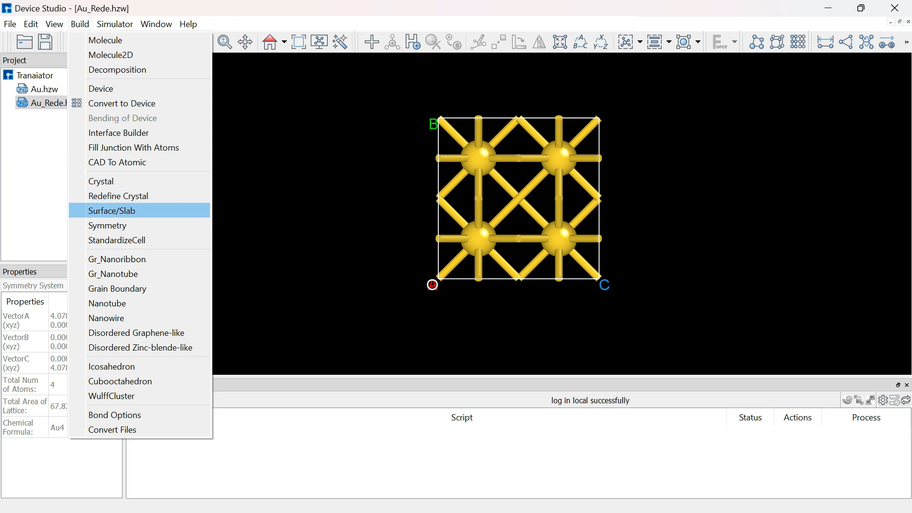
{"action": "left_click", "coordinate": [118, 195]}
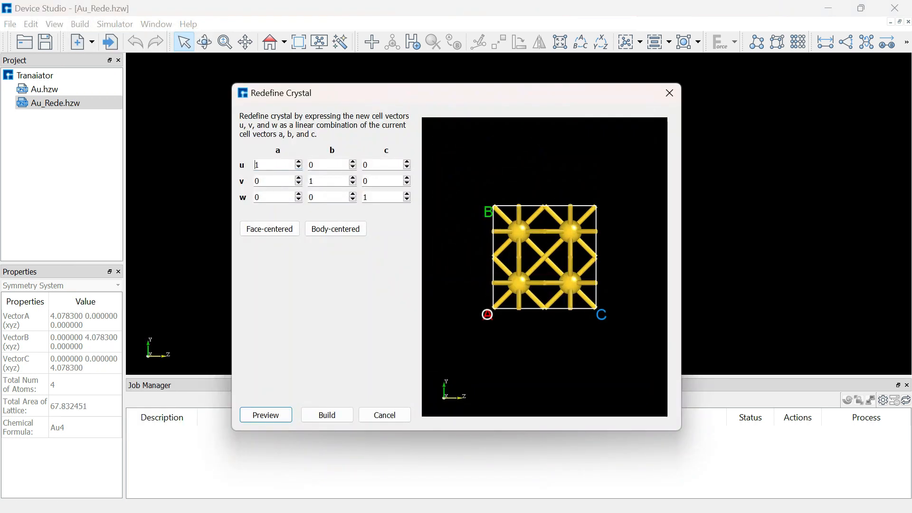
{"action": "key", "text": "Up"}
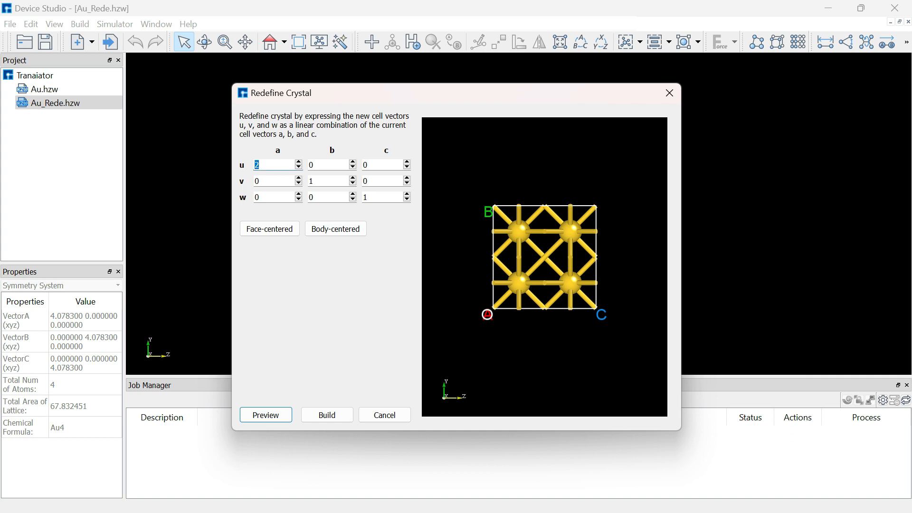
{"action": "left_click", "coordinate": [353, 178]}
{"action": "left_click", "coordinate": [369, 197]}
{"action": "key", "text": "Up"}
{"action": "key", "text": "Up"}
{"action": "left_click", "coordinate": [266, 415]}
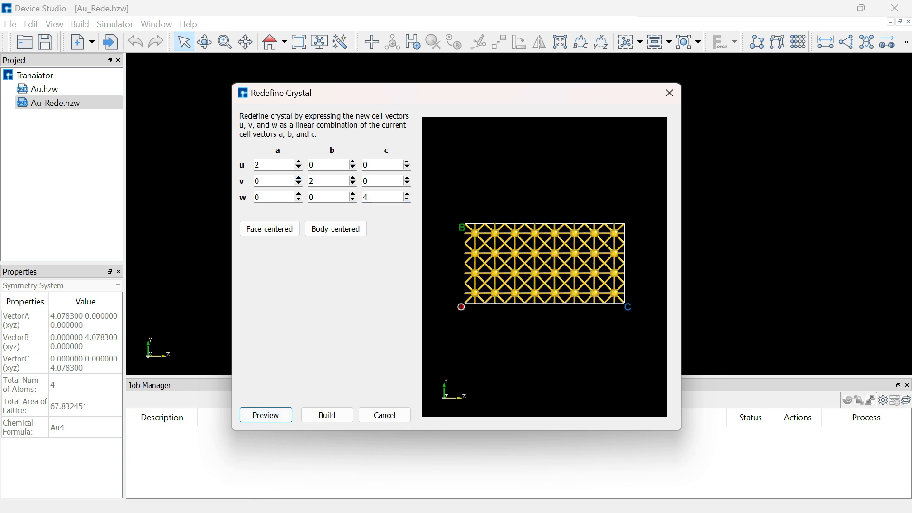
{"action": "left_click", "coordinate": [327, 416]}
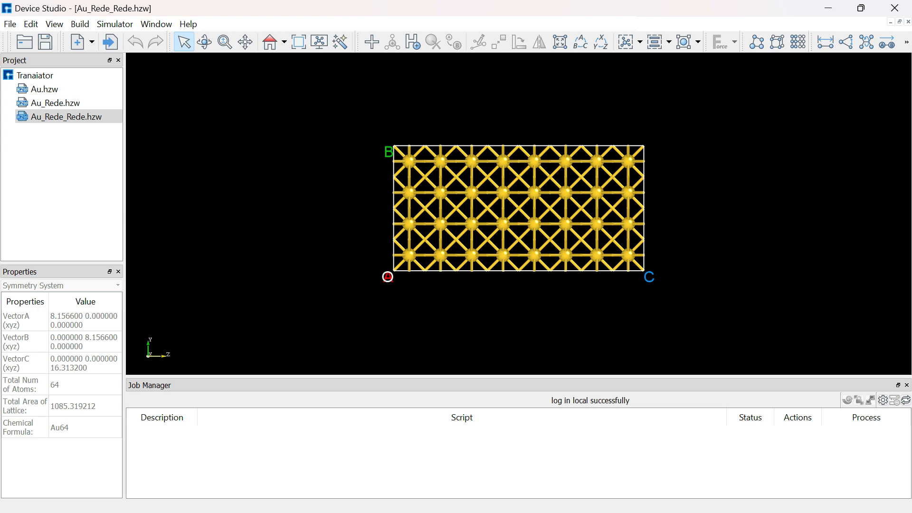
Delete the outermost atom layer along B and, using the xy view, the outermost atom layer along A.
{"action": "left_click_drag", "start_coordinate": [362, 124], "coordinate": [654, 172]}
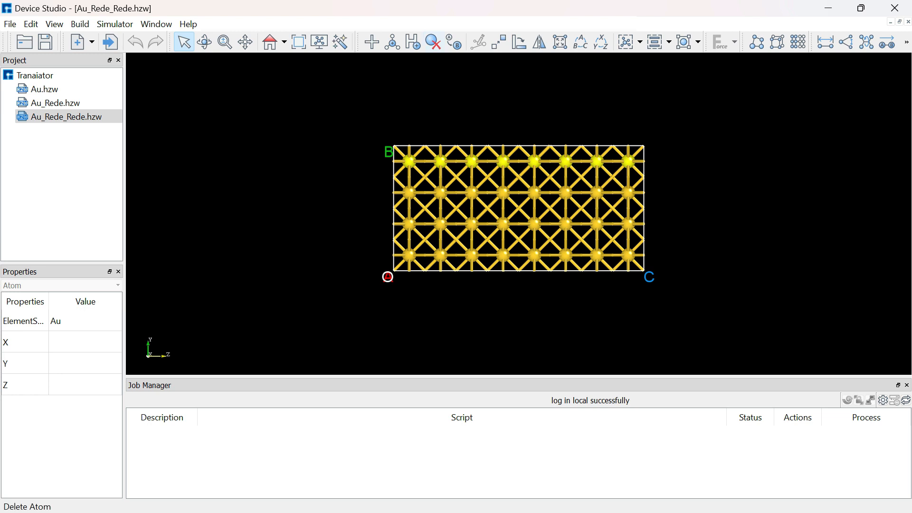
{"action": "left_click", "coordinate": [433, 41]}
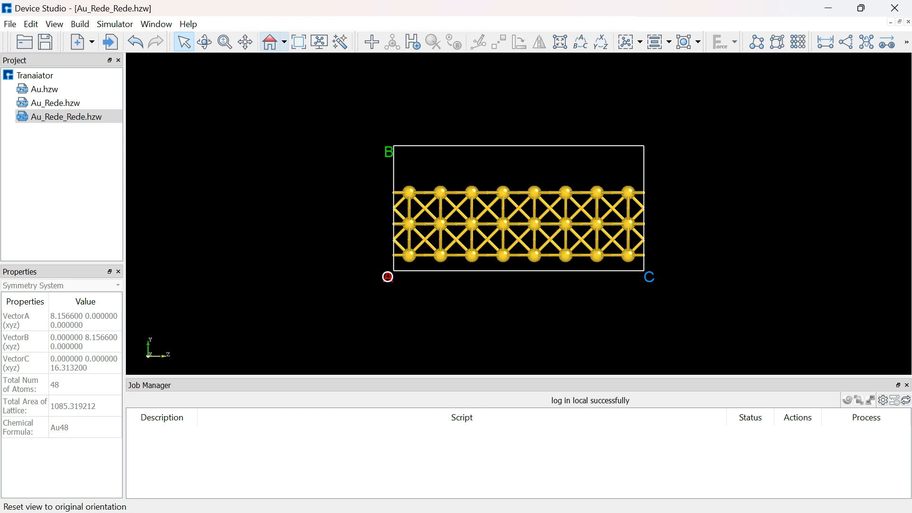
{"action": "left_click", "coordinate": [284, 42]}
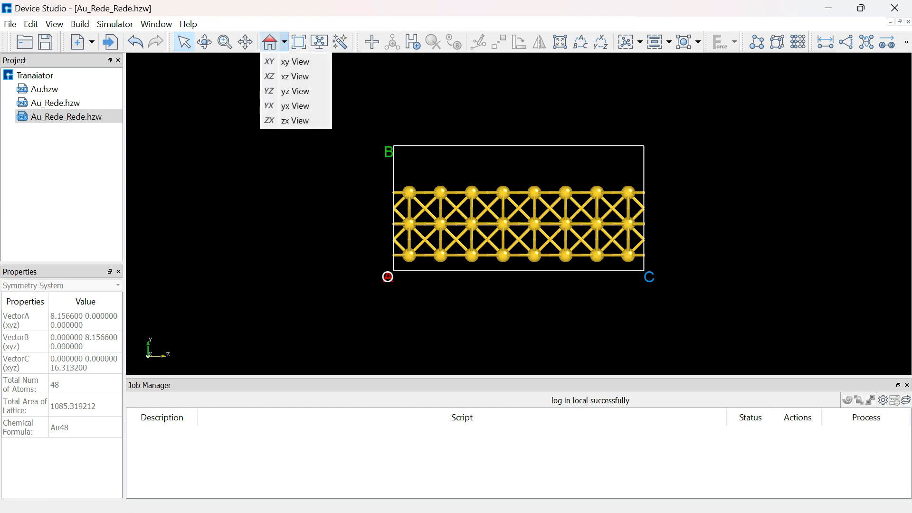
{"action": "left_click", "coordinate": [295, 62]}
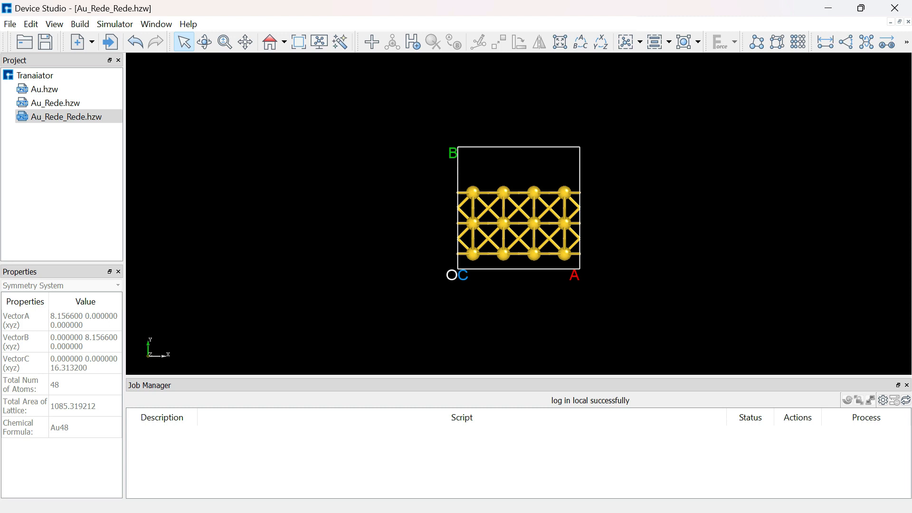
{"action": "left_click_drag", "start_coordinate": [553, 168], "coordinate": [590, 281]}
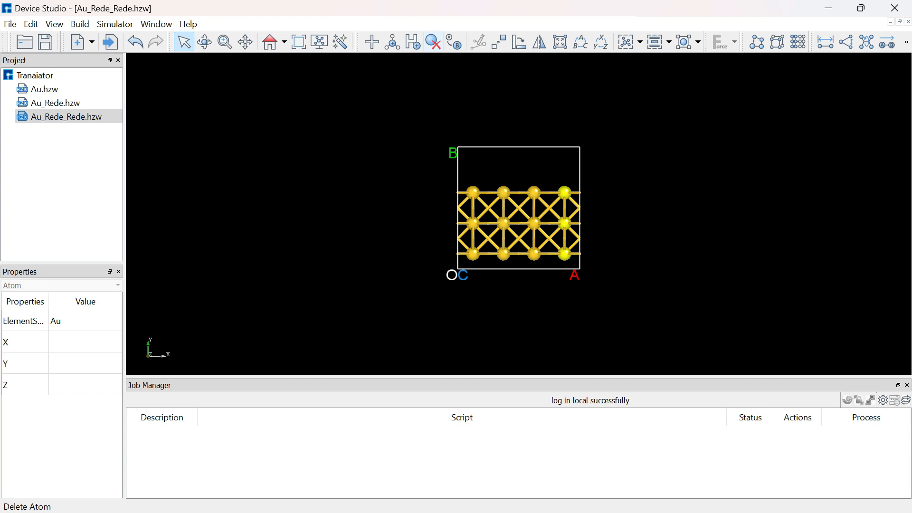
{"action": "left_click", "coordinate": [433, 41]}
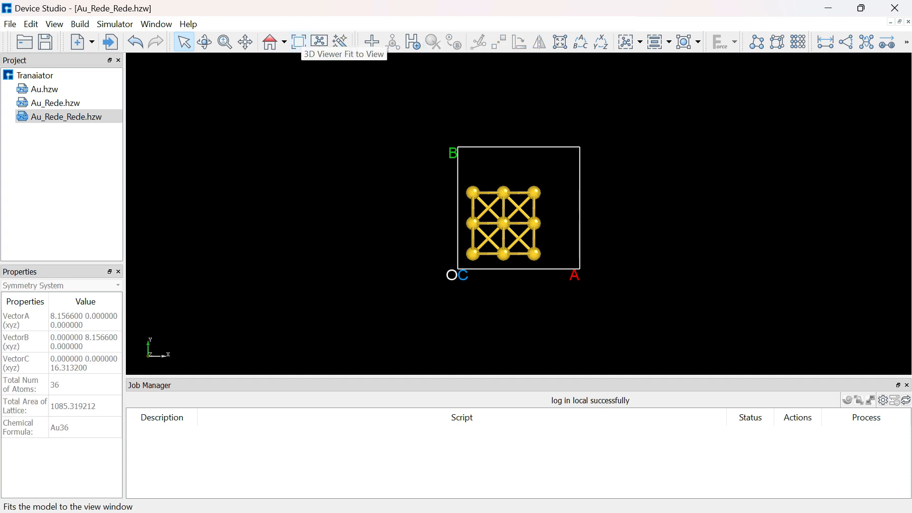
From the original view orientation, delete the last two atom layers along C, keeping the middle-row atoms of the inner layer as a pointed tip.
{"action": "left_click", "coordinate": [270, 41]}
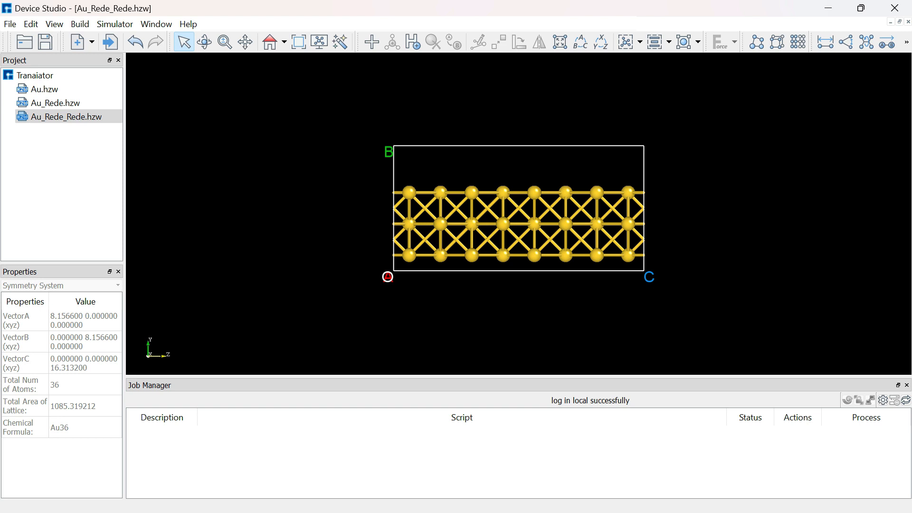
{"action": "left_click_drag", "start_coordinate": [576, 146], "coordinate": [661, 291]}
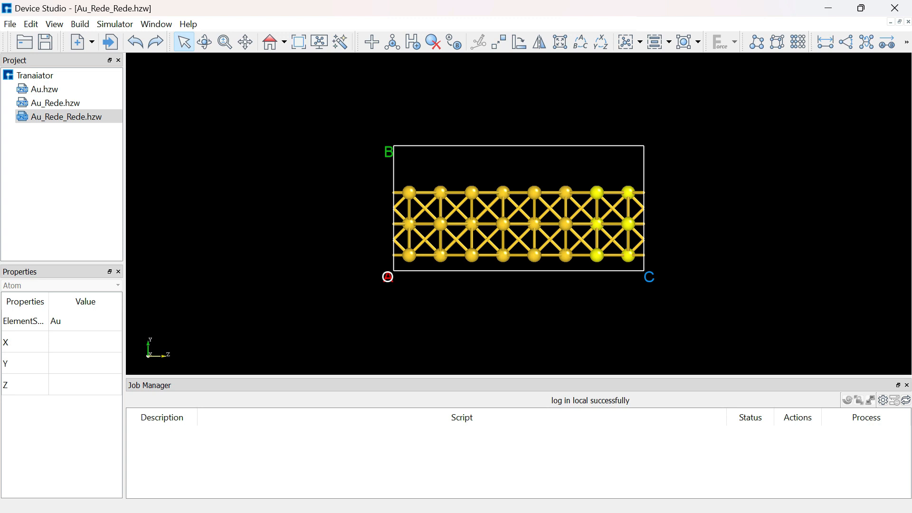
{"action": "left_click", "coordinate": [597, 224], "text": "ctrl"}
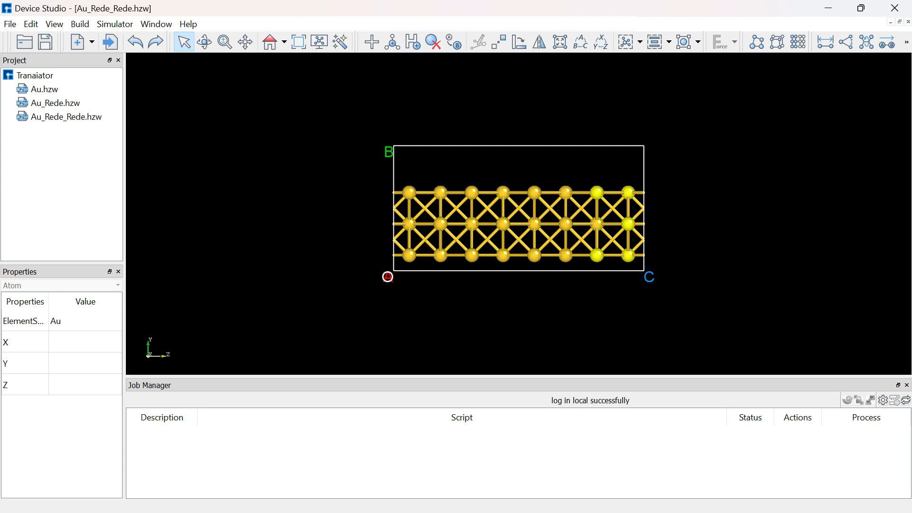
{"action": "left_click", "coordinate": [433, 41]}
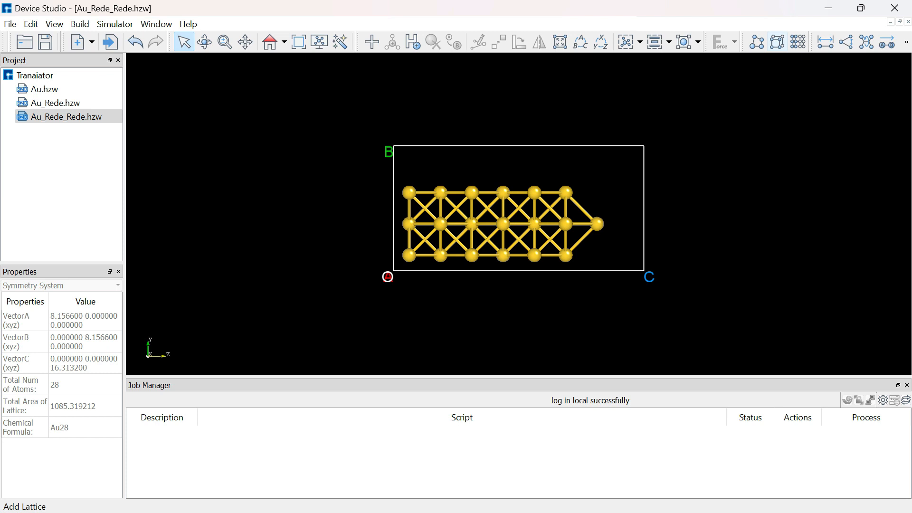
Enlarge the gold cell's lattice by setting the a vector's x and the b vector's y to 18 Å, and build it.
{"action": "left_click", "coordinate": [778, 42]}
{"action": "double_click", "coordinate": [260, 253]}
{"action": "key", "text": "BackSpace"}
{"action": "type", "text": "18"}
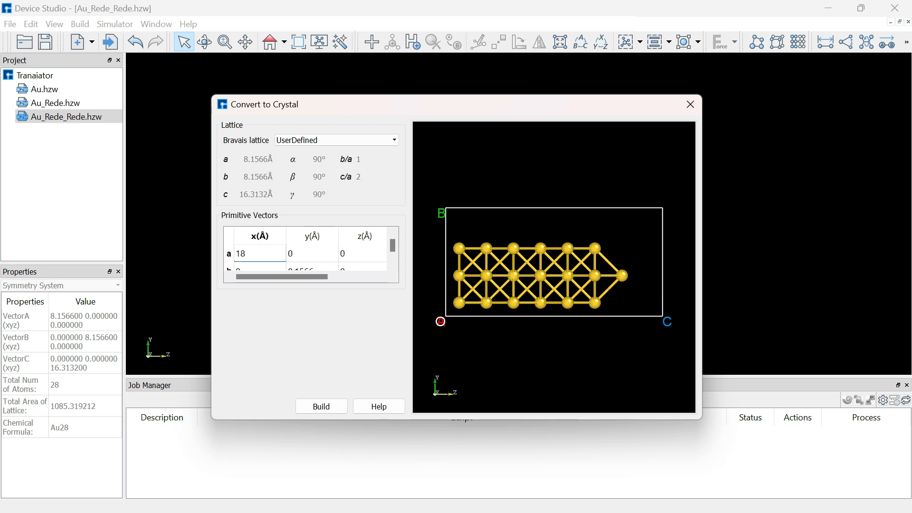
{"action": "double_click", "coordinate": [311, 267]}
{"action": "key", "text": "BackSpace"}
{"action": "type", "text": "18"}
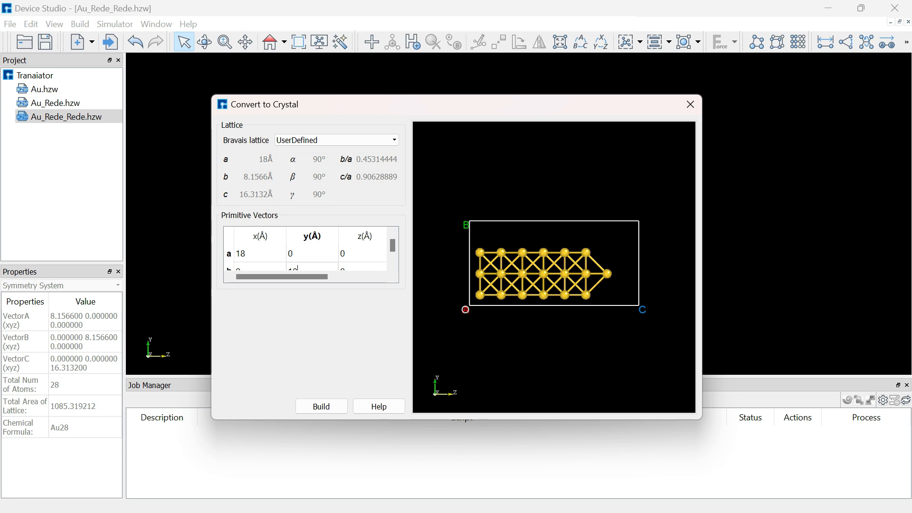
{"action": "key", "text": "Return"}
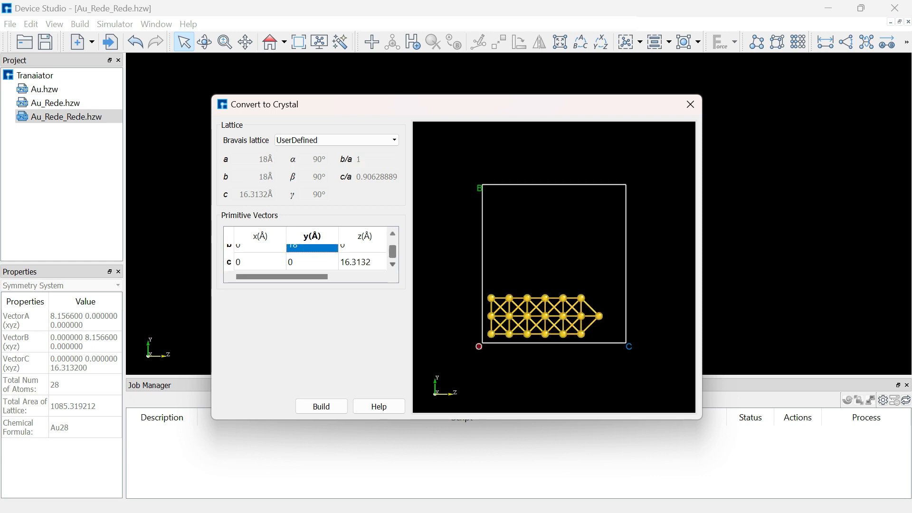
{"action": "left_click", "coordinate": [322, 406]}
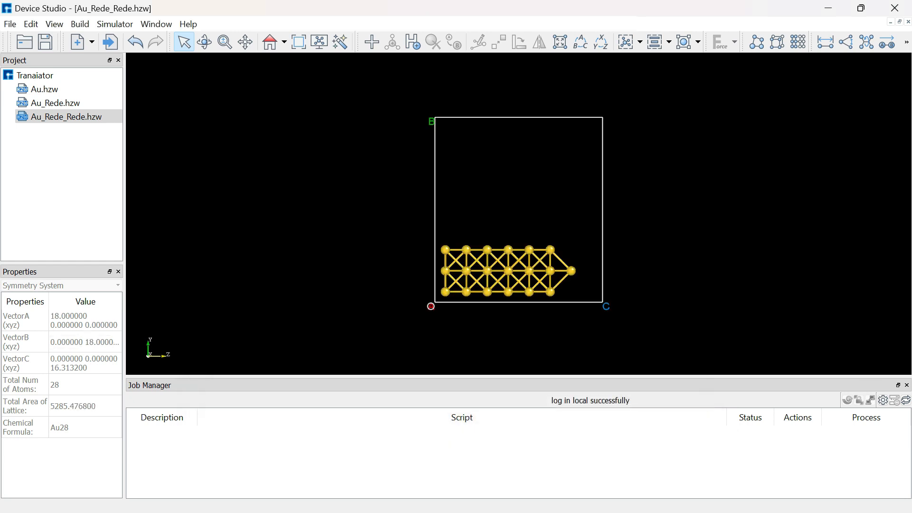
Center the gold structure in the cell along a and along b.
{"action": "left_click", "coordinate": [669, 42]}
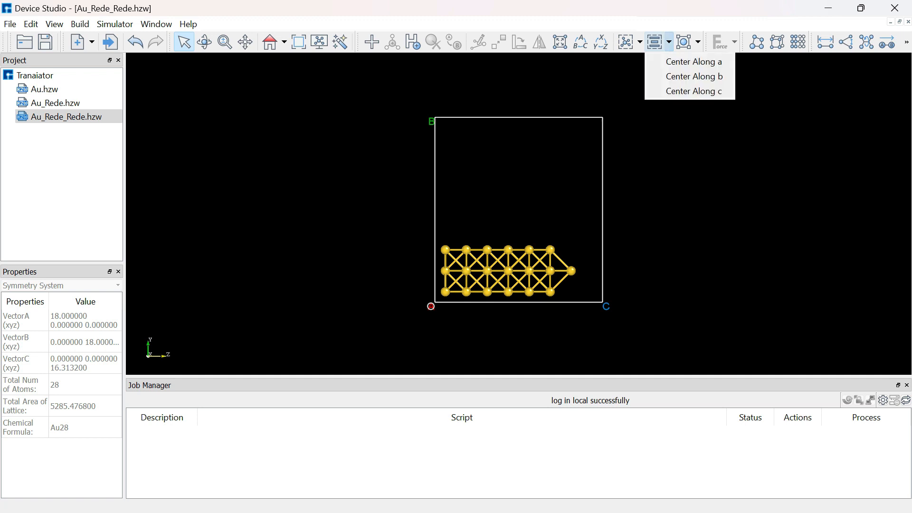
{"action": "left_click", "coordinate": [694, 62]}
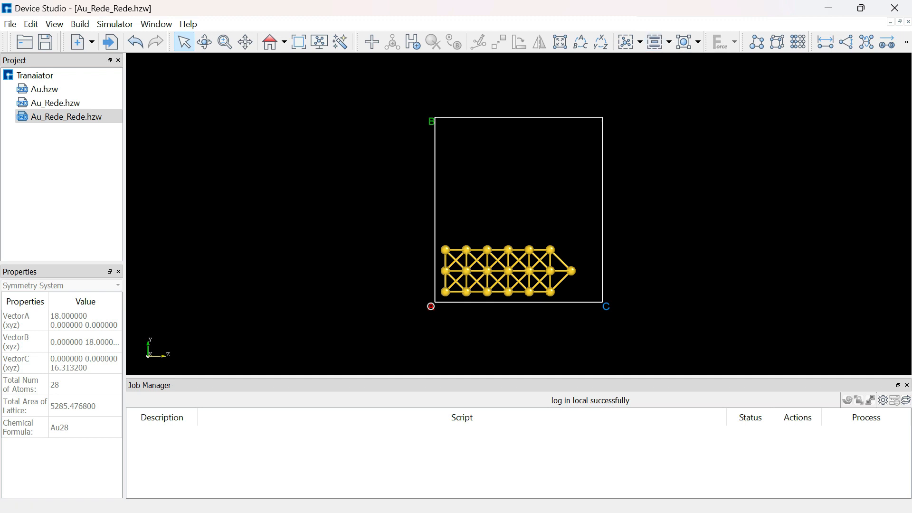
{"action": "left_click", "coordinate": [669, 42]}
{"action": "left_click", "coordinate": [694, 76]}
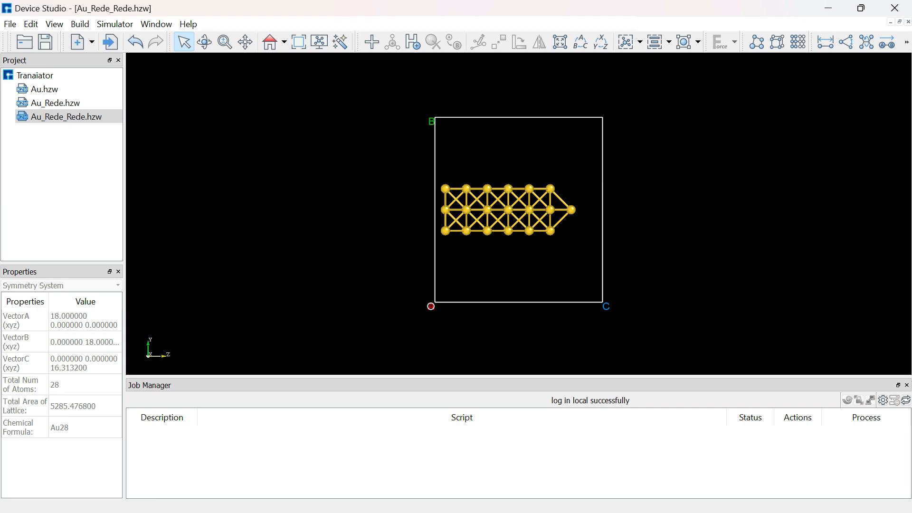
Mirror all the gold atoms as a copy across the xy plane at a distance of 6.7 Å.
{"action": "left_click_drag", "start_coordinate": [398, 160], "coordinate": [614, 264]}
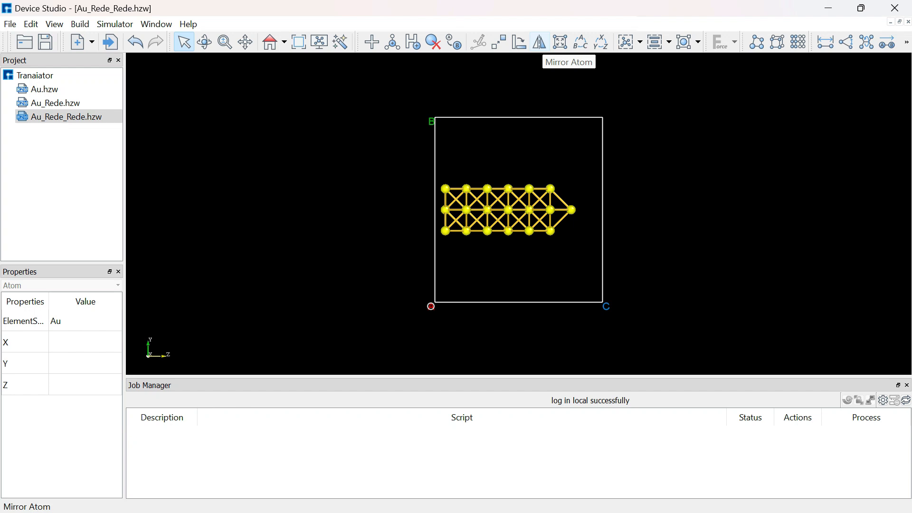
{"action": "left_click", "coordinate": [540, 42]}
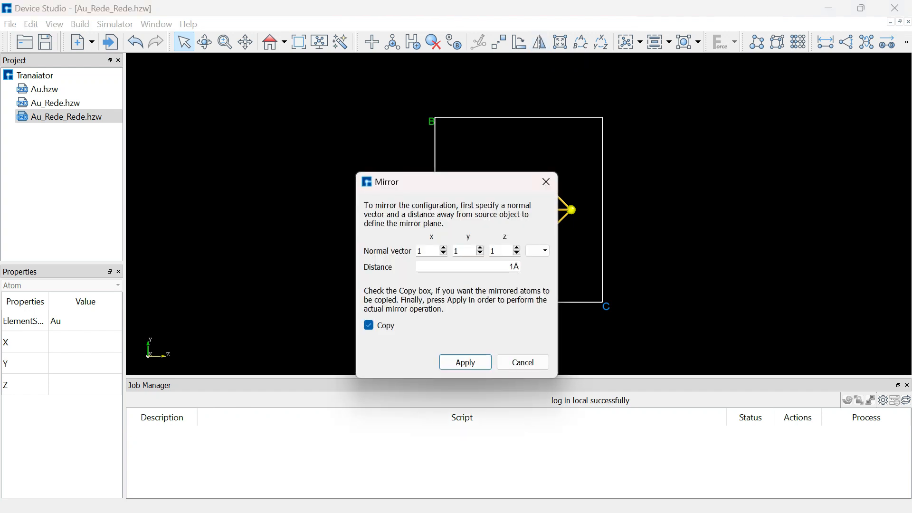
{"action": "left_click_drag", "start_coordinate": [494, 181], "coordinate": [365, 163]}
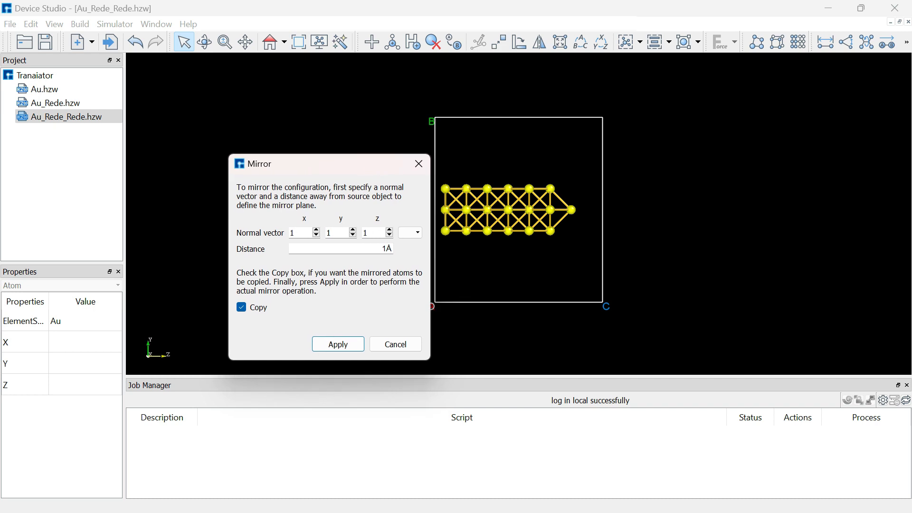
{"action": "left_click", "coordinate": [411, 233]}
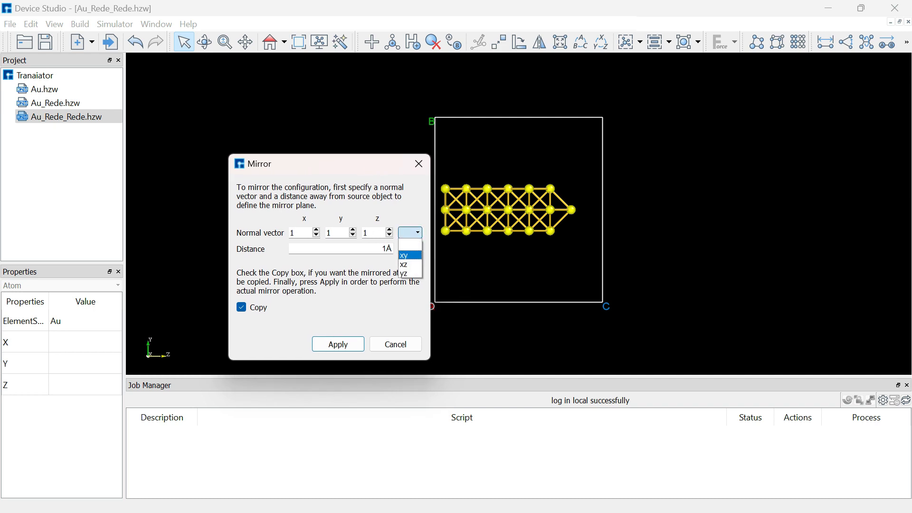
{"action": "left_click", "coordinate": [410, 256]}
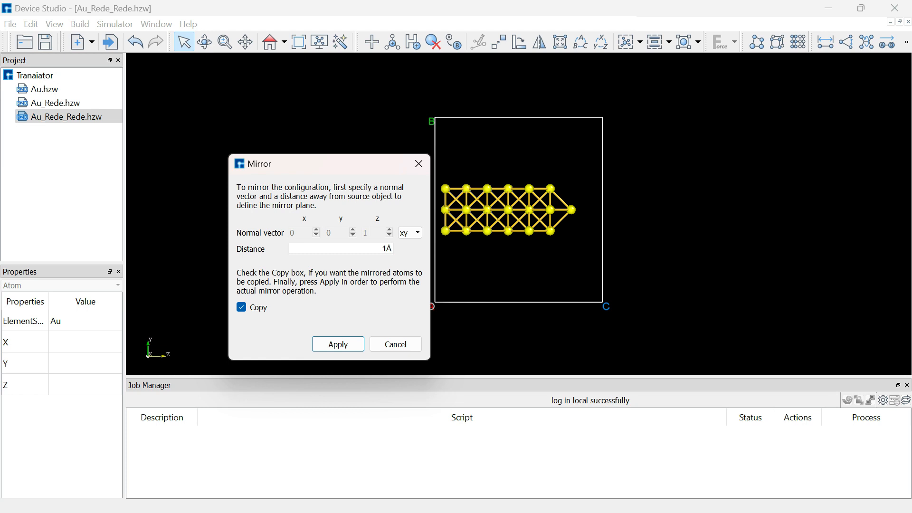
{"action": "key", "text": "BackSpace"}
{"action": "type", "text": "6.7"}
{"action": "left_click", "coordinate": [339, 344]}
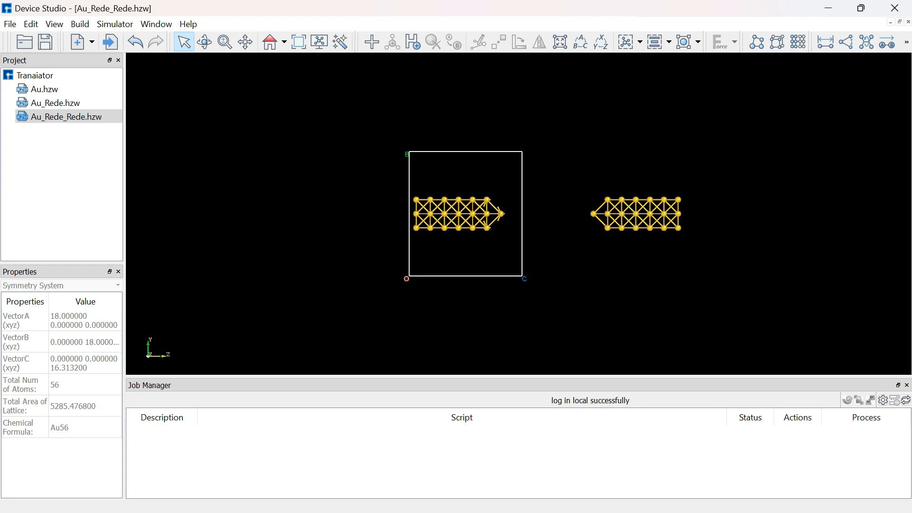
Lengthen the lattice around both electrodes by setting the c vector's z to 40 Å, and build it.
{"action": "left_click_drag", "start_coordinate": [388, 186], "coordinate": [699, 244]}
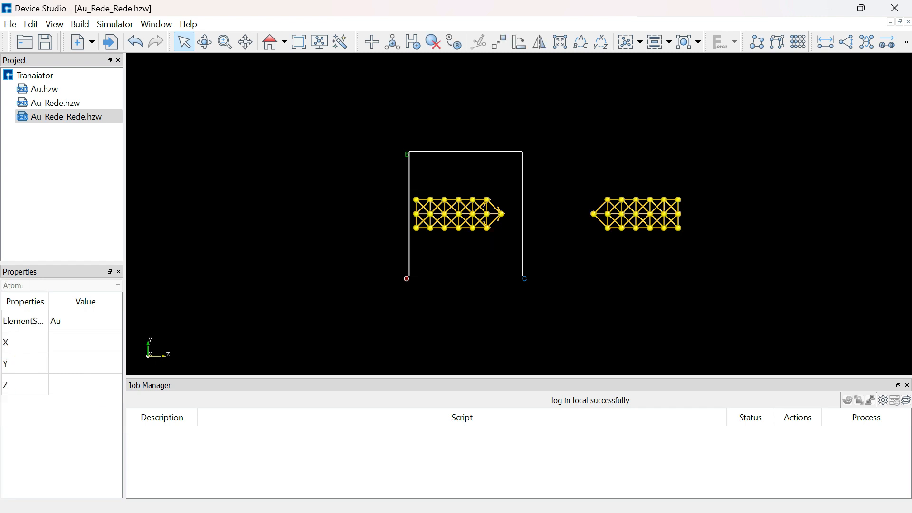
{"action": "left_click", "coordinate": [699, 243]}
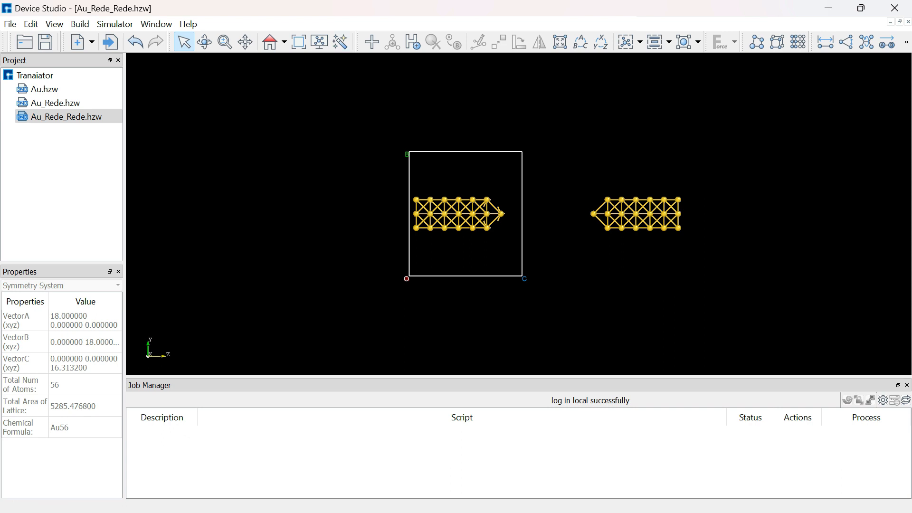
{"action": "left_click", "coordinate": [778, 42]}
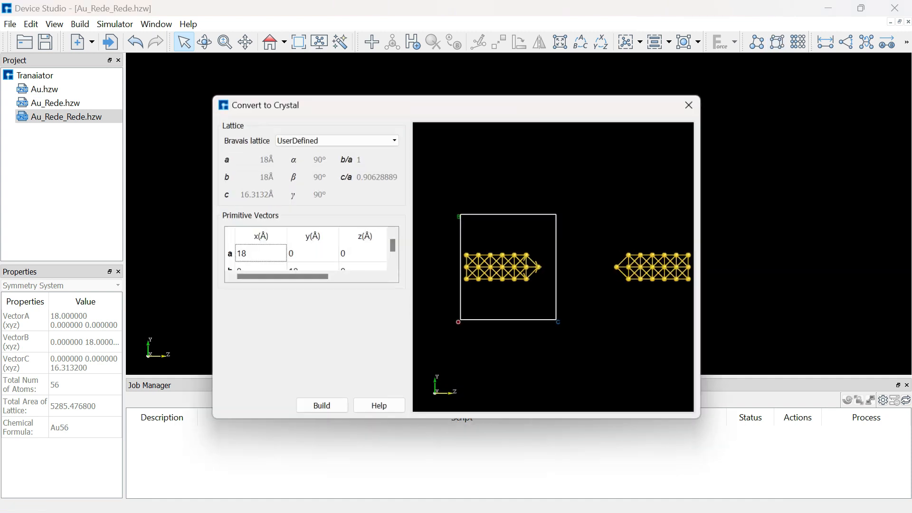
{"action": "scroll", "coordinate": [308, 254], "scroll_direction": "down", "scroll_amount": 1}
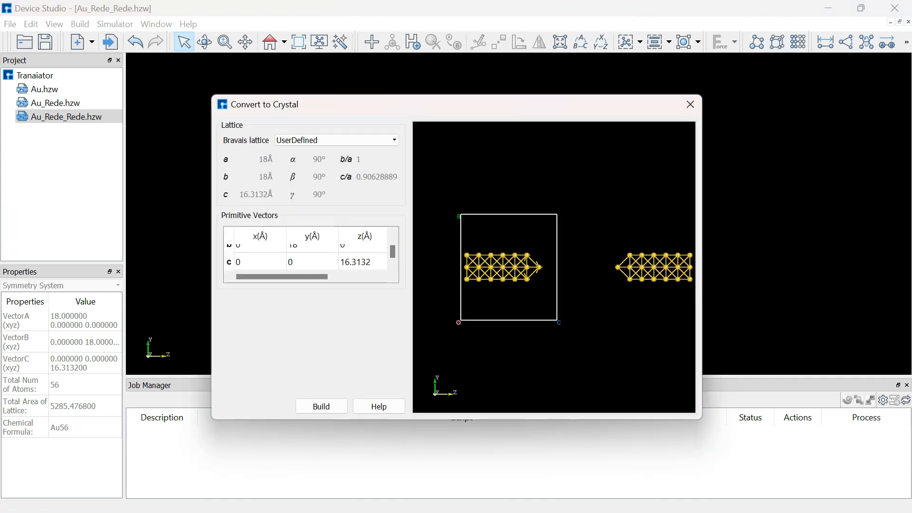
{"action": "double_click", "coordinate": [362, 262]}
{"action": "key", "text": "BackSpace"}
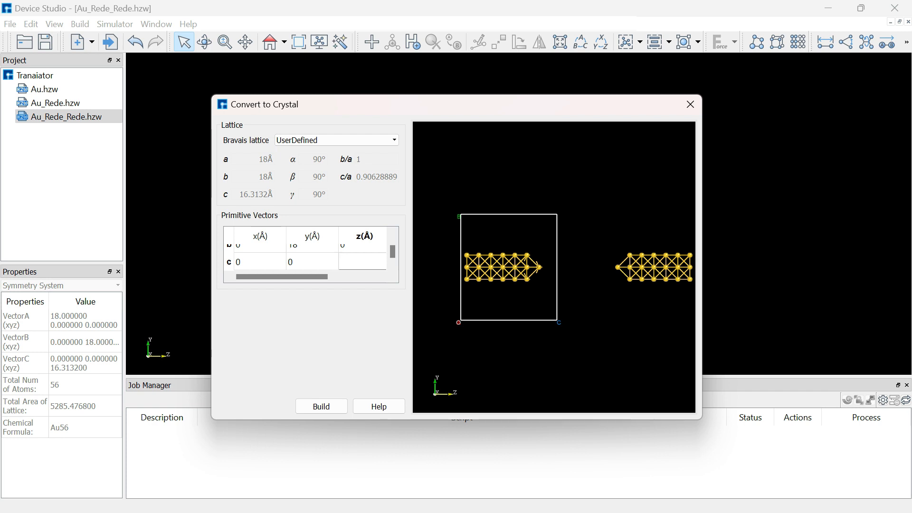
{"action": "type", "text": "40"}
{"action": "left_click", "coordinate": [321, 407]}
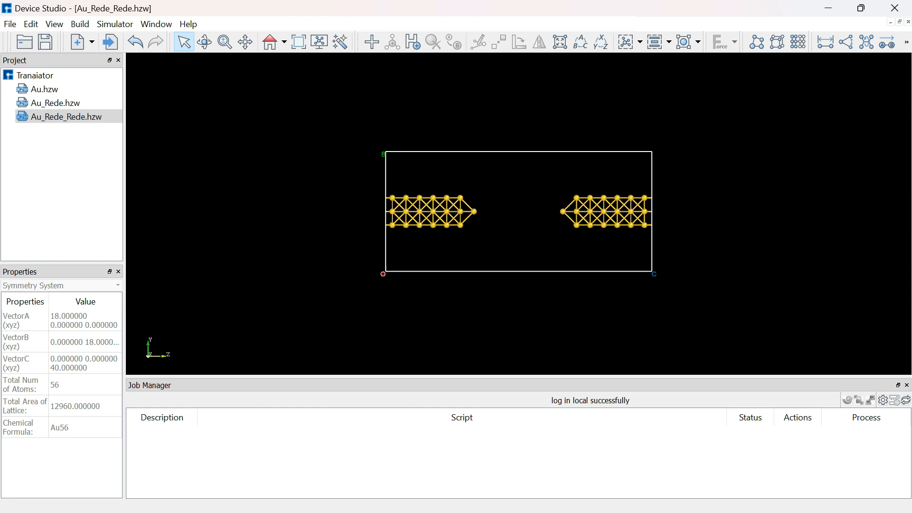
Import the Alkanethiol.hzw molecule from the New Volume (D:) drive into the project.
{"action": "left_click", "coordinate": [10, 24]}
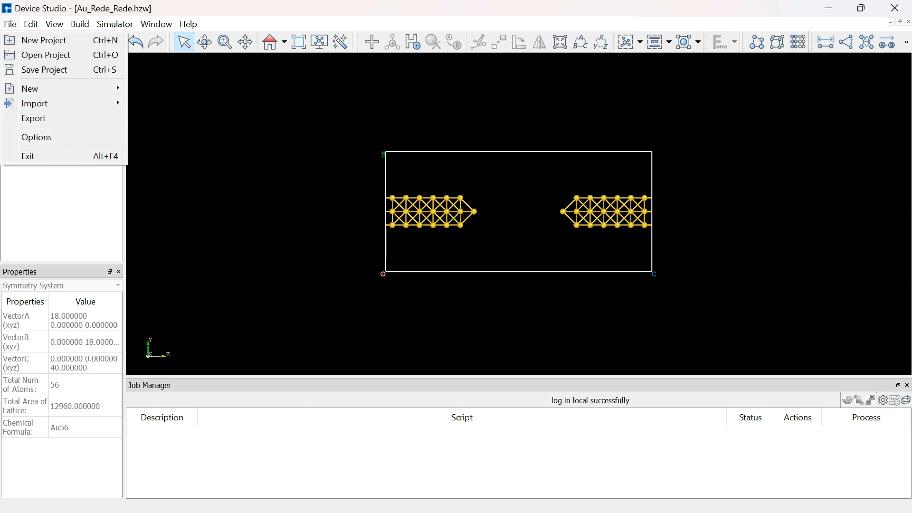
{"action": "left_click", "coordinate": [46, 56]}
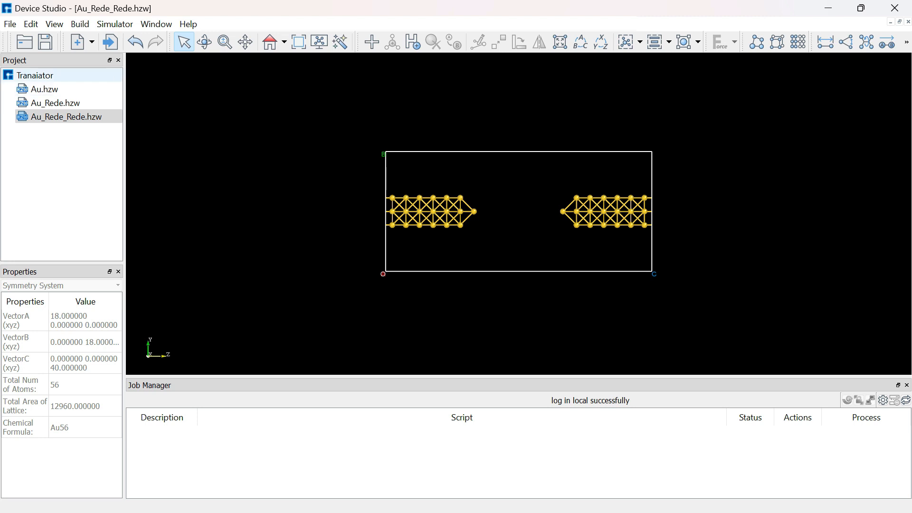
{"action": "left_click", "coordinate": [110, 42]}
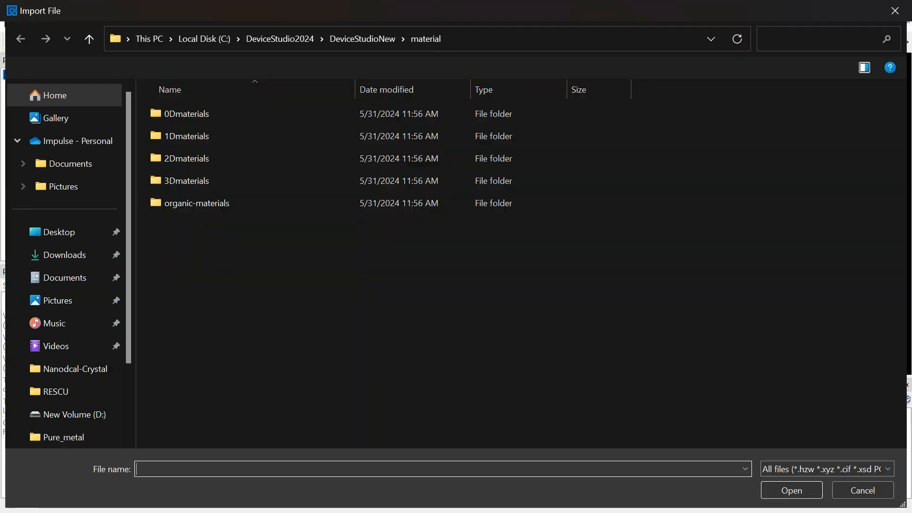
{"action": "scroll", "coordinate": [64, 295], "scroll_direction": "down", "scroll_amount": 2}
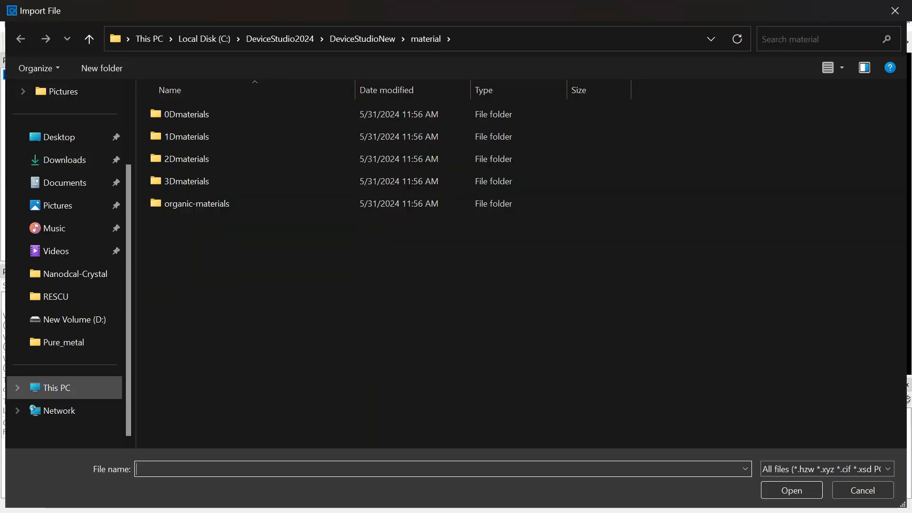
{"action": "left_click", "coordinate": [57, 383]}
{"action": "double_click", "coordinate": [383, 121]}
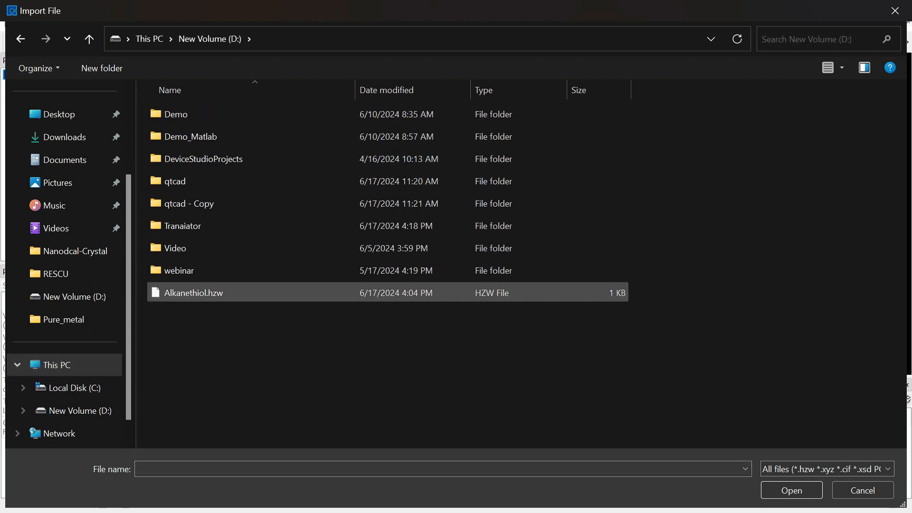
{"action": "double_click", "coordinate": [193, 292]}
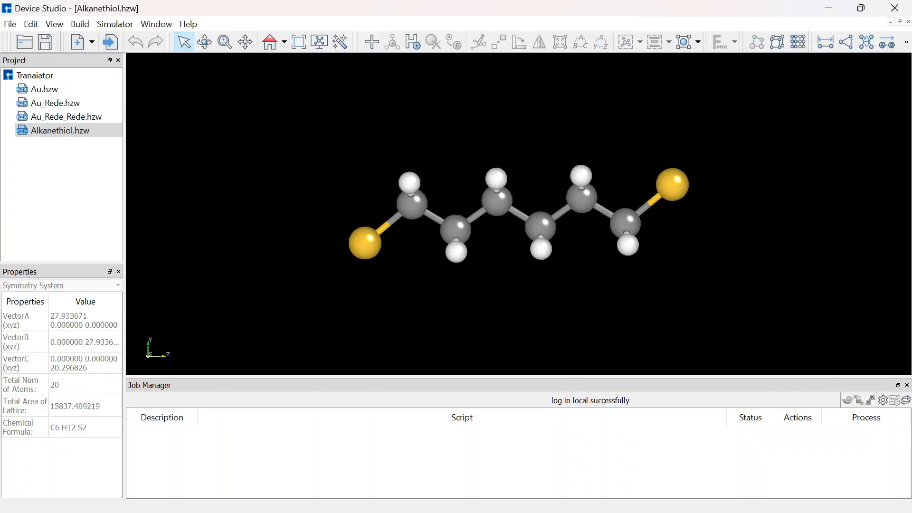
{"action": "left_click_drag", "start_coordinate": [304, 150], "coordinate": [698, 269]}
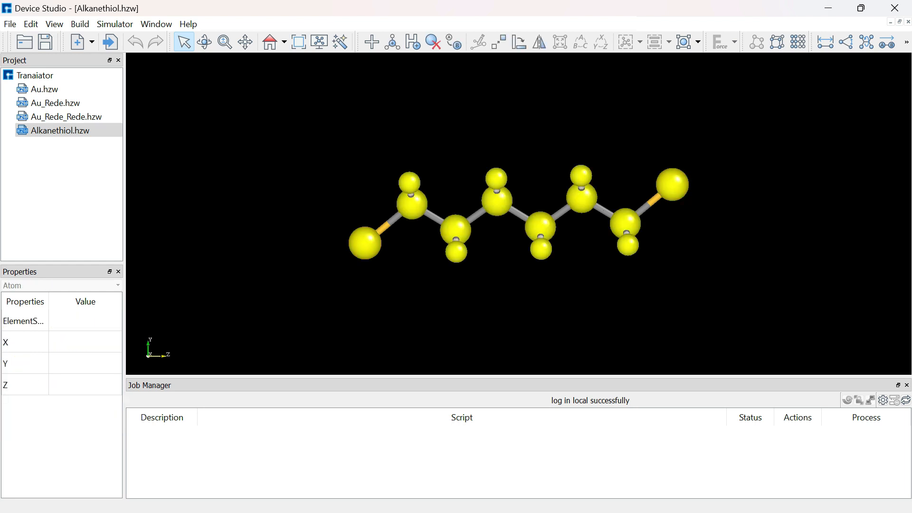
{"action": "left_click", "coordinate": [697, 268]}
{"action": "scroll", "coordinate": [697, 269], "scroll_direction": "down", "scroll_amount": 3}
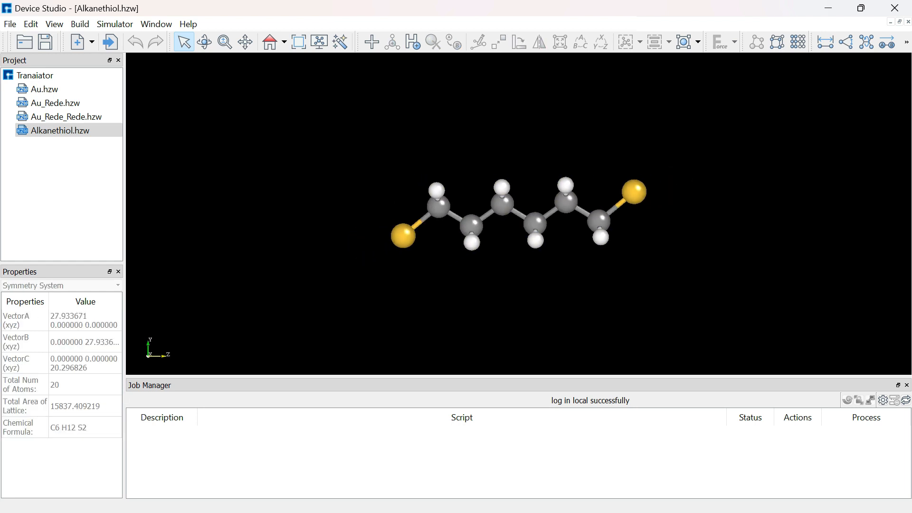
{"action": "left_click_drag", "start_coordinate": [294, 138], "coordinate": [374, 124]}
{"action": "left_click", "coordinate": [60, 131]}
{"action": "double_click", "coordinate": [67, 116]}
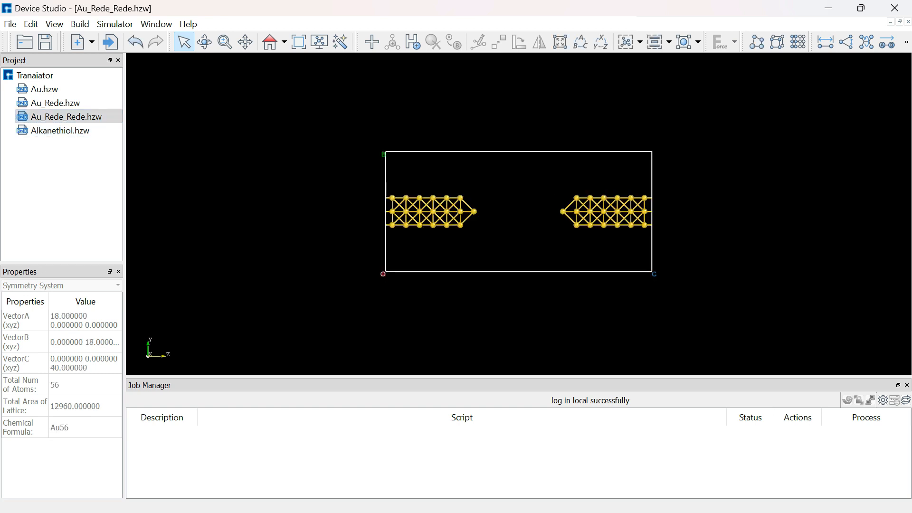
Copy the whole alkanethiol molecule from Alkanethiol.hzw and paste it into Au_Rede_Rede.hzw.
{"action": "double_click", "coordinate": [61, 130]}
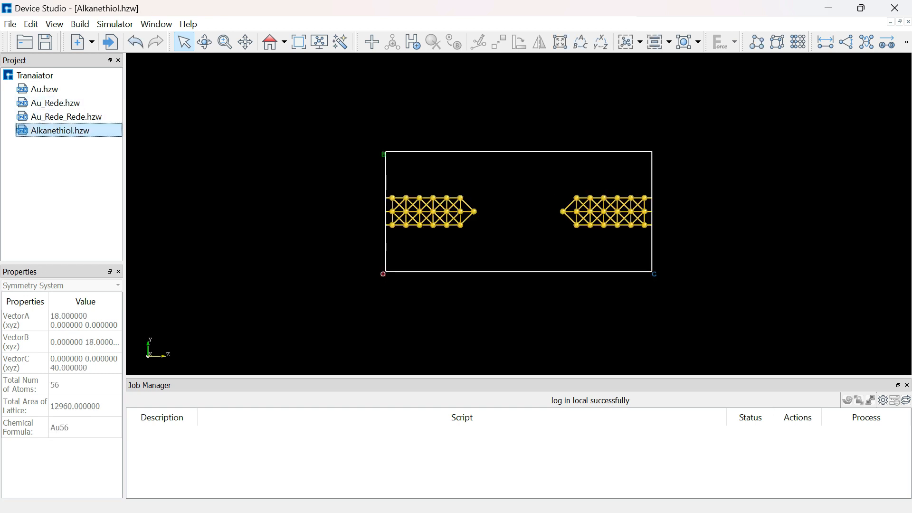
{"action": "left_click_drag", "start_coordinate": [342, 147], "coordinate": [689, 285]}
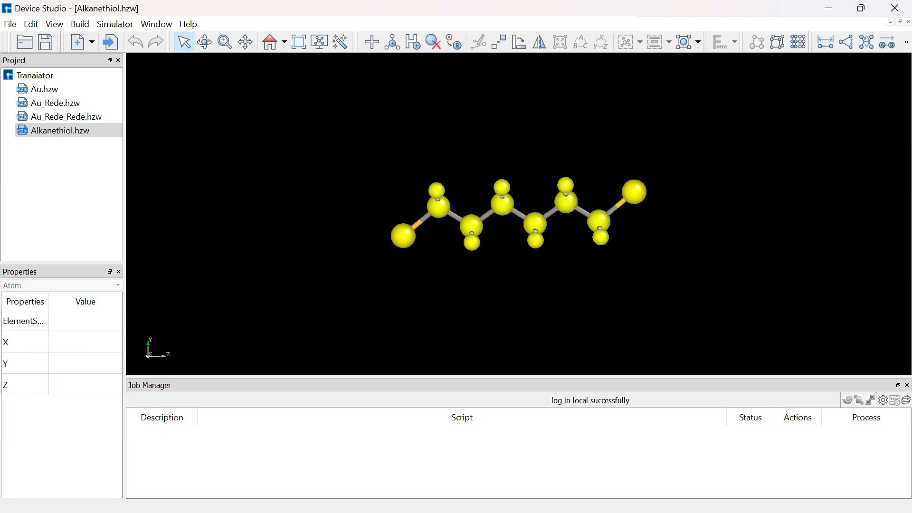
{"action": "double_click", "coordinate": [66, 117]}
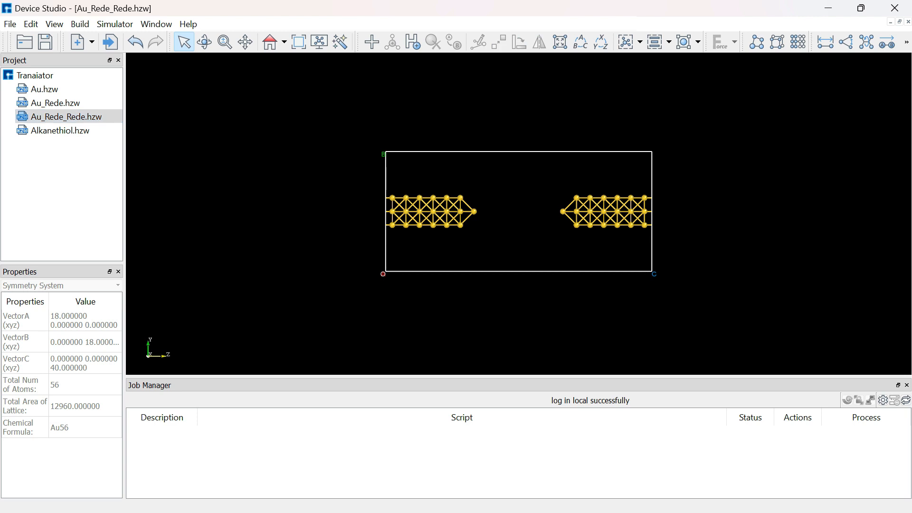
{"action": "key", "text": "ctrl+v"}
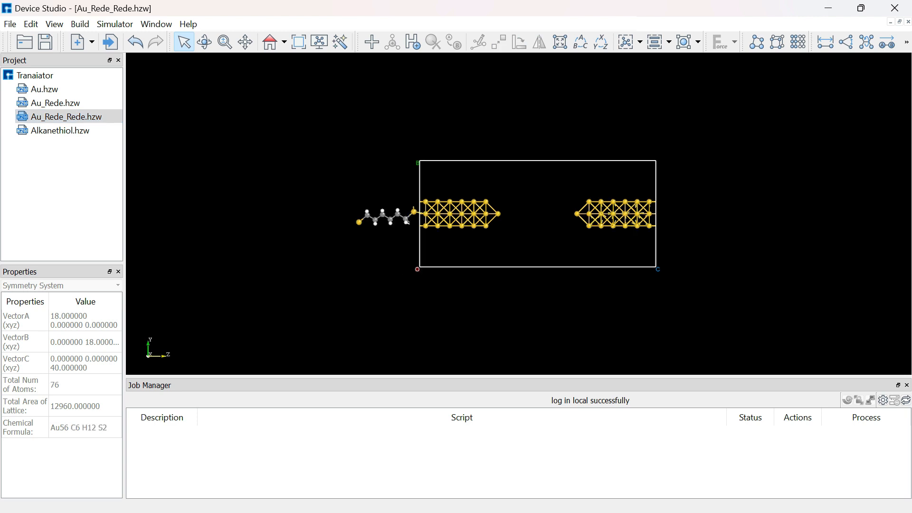
Center the pasted alkanethiol molecule in the cell, between the two gold electrode tips.
{"action": "scroll", "coordinate": [519, 213], "scroll_direction": "up", "scroll_amount": 3}
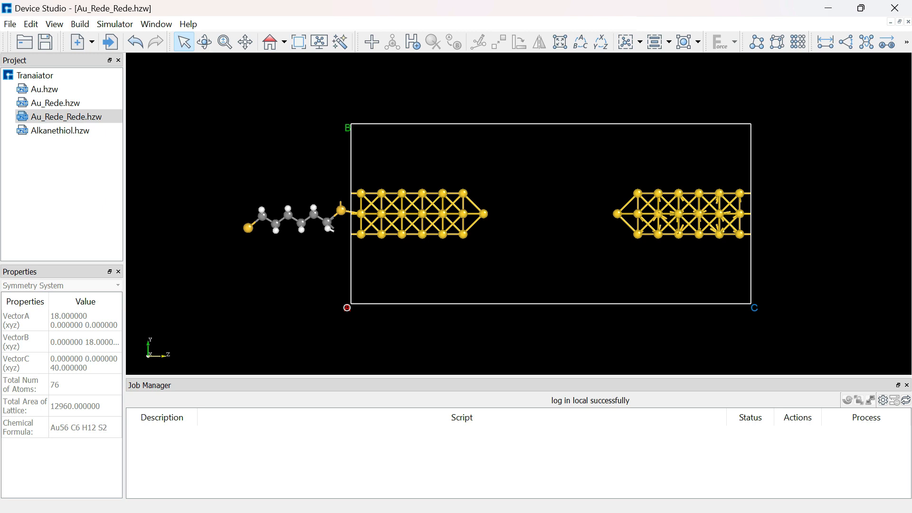
{"action": "left_click_drag", "start_coordinate": [233, 185], "coordinate": [347, 257]}
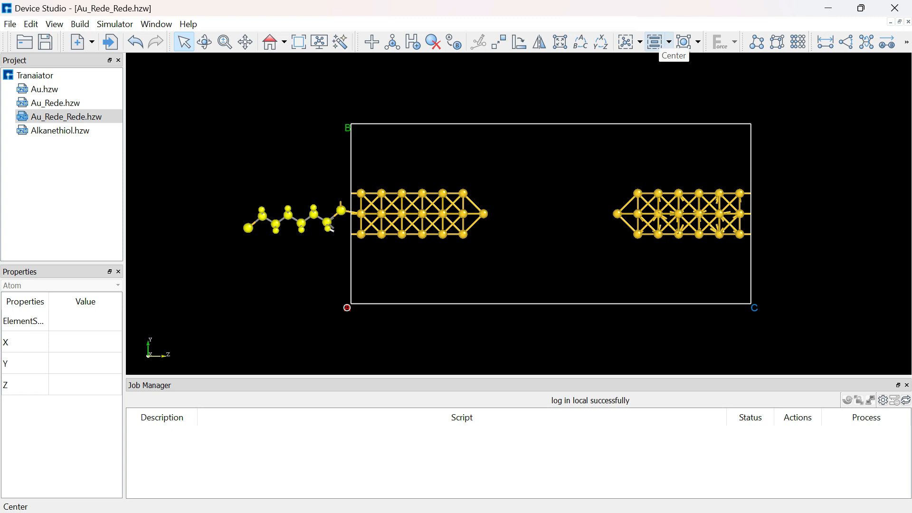
{"action": "left_click", "coordinate": [656, 41]}
{"action": "scroll", "coordinate": [519, 214], "scroll_direction": "down", "scroll_amount": 3}
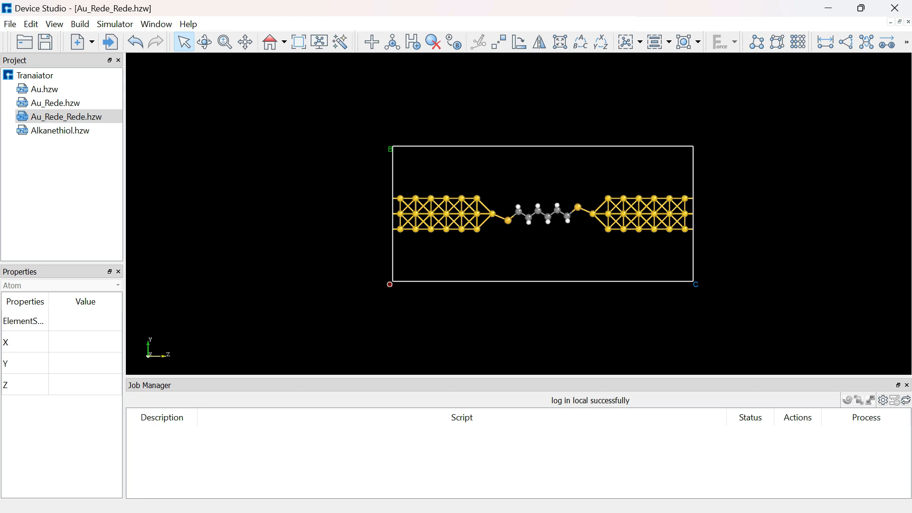
Convert the gold–alkanethiol junction to a device with left and right electrodes extended -4.0783 Å and 4.0783 Å along z, and build it.
{"action": "left_click", "coordinate": [80, 23]}
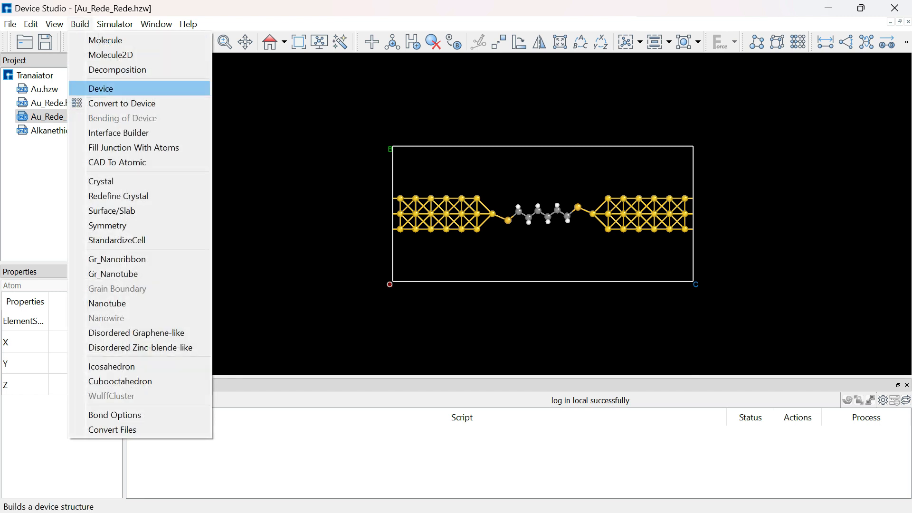
{"action": "left_click", "coordinate": [122, 103]}
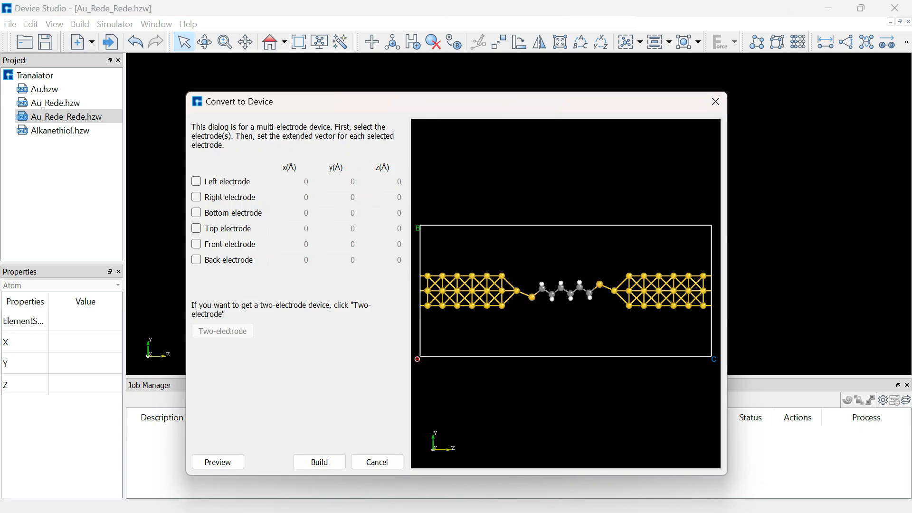
{"action": "left_click_drag", "start_coordinate": [333, 101], "coordinate": [203, 120]}
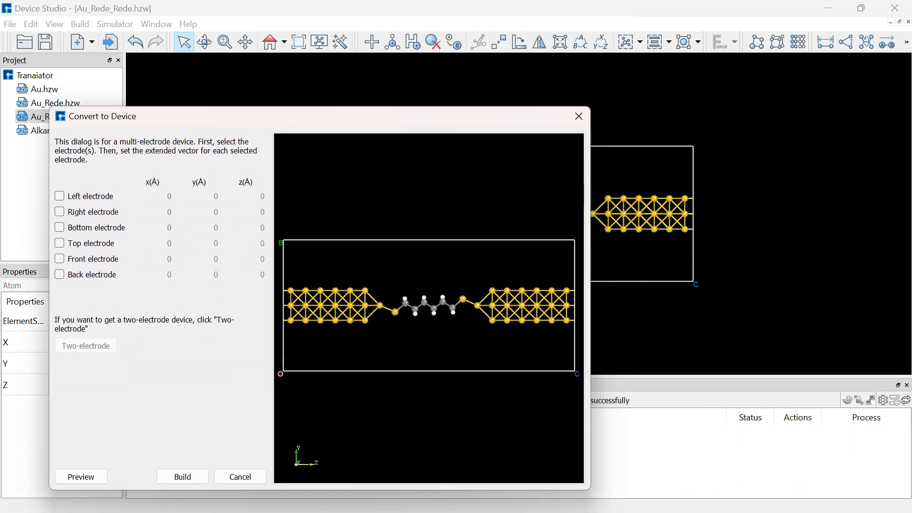
{"action": "left_click", "coordinate": [59, 195]}
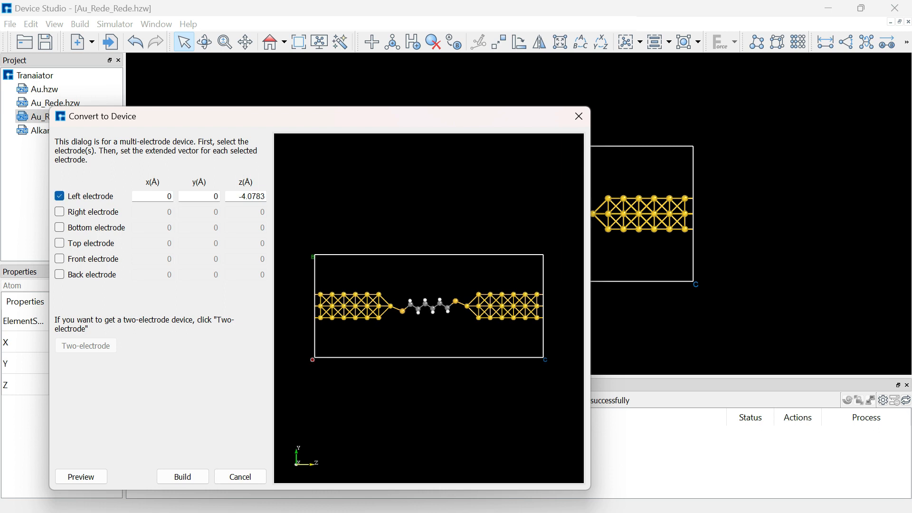
{"action": "left_click", "coordinate": [59, 212]}
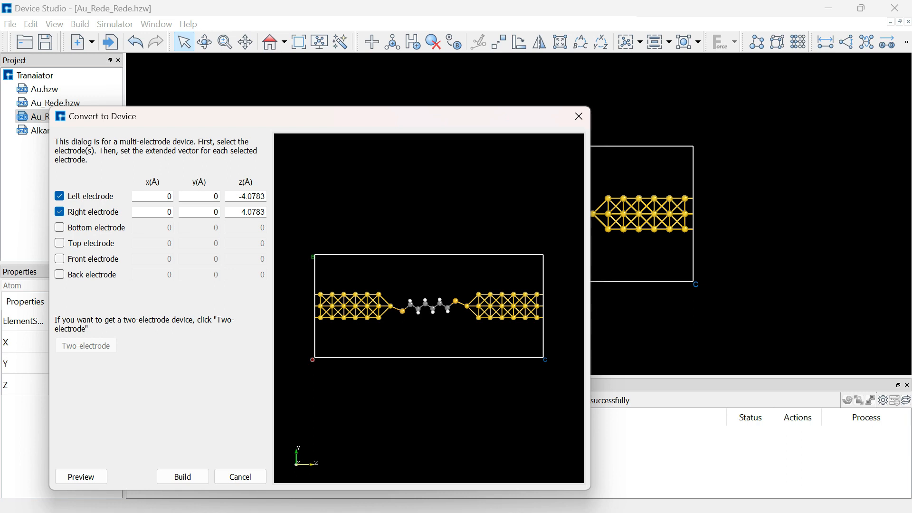
{"action": "left_click", "coordinate": [81, 477]}
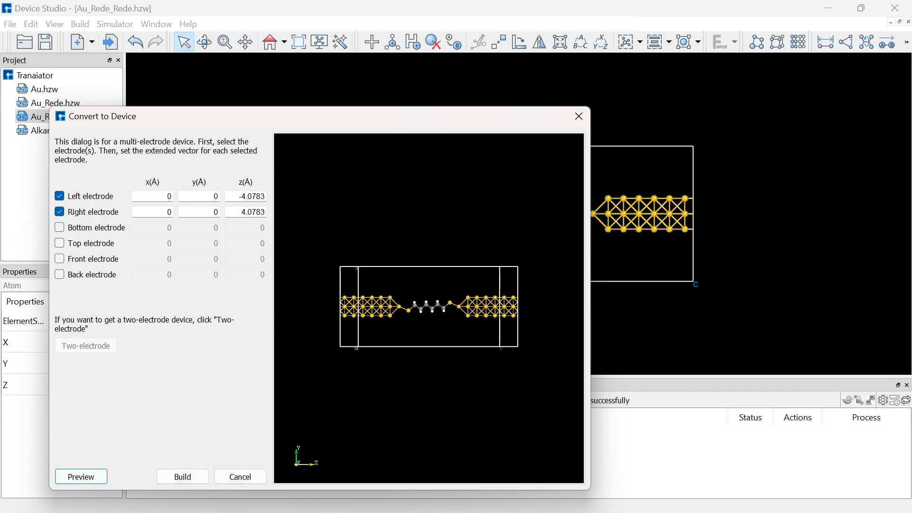
{"action": "mouse_move", "coordinate": [418, 314]}
{"action": "left_mouse_down"}
{"action": "mouse_move", "coordinate": [446, 342]}
{"action": "mouse_move", "coordinate": [416, 309]}
{"action": "left_mouse_up"}
{"action": "left_click", "coordinate": [183, 476]}
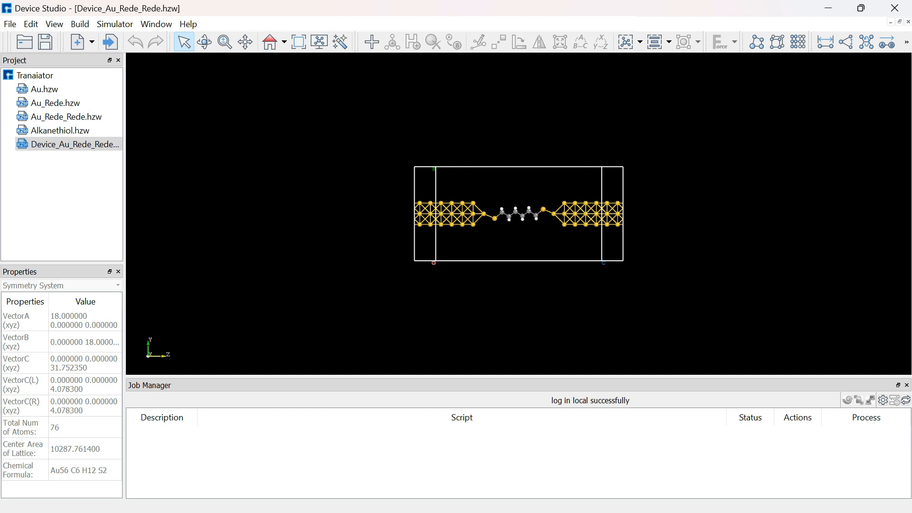
Add a Nanodcal buffer of 4.0783 Å to both the left and right sides of the device's central region, and build it.
{"action": "left_click", "coordinate": [114, 23]}
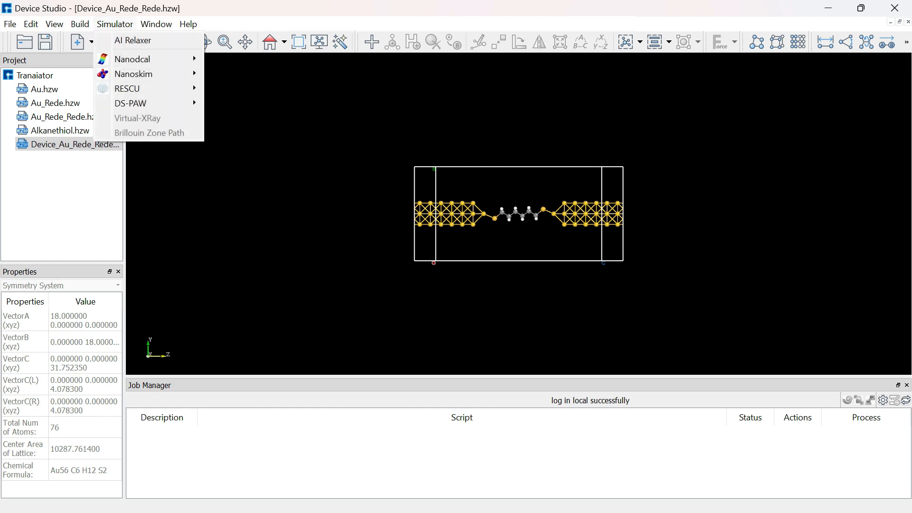
{"action": "mouse_move", "coordinate": [132, 59]}
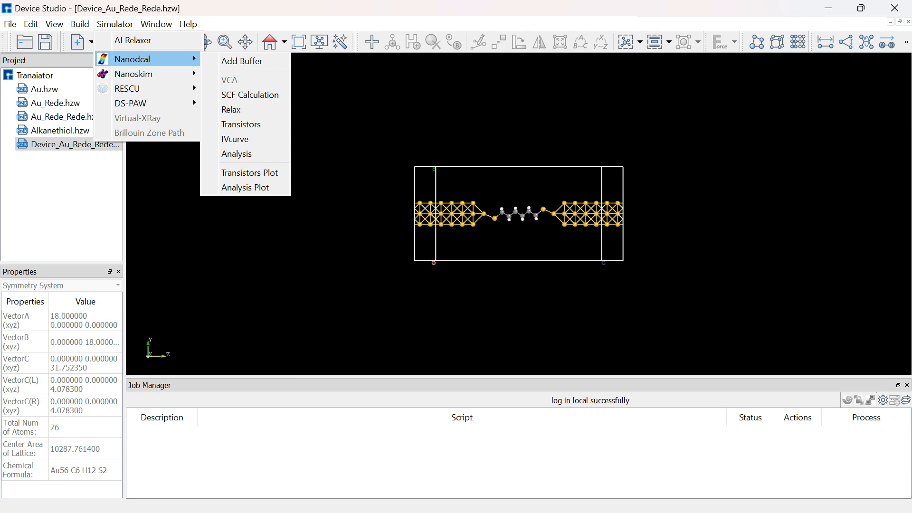
{"action": "left_click", "coordinate": [242, 61]}
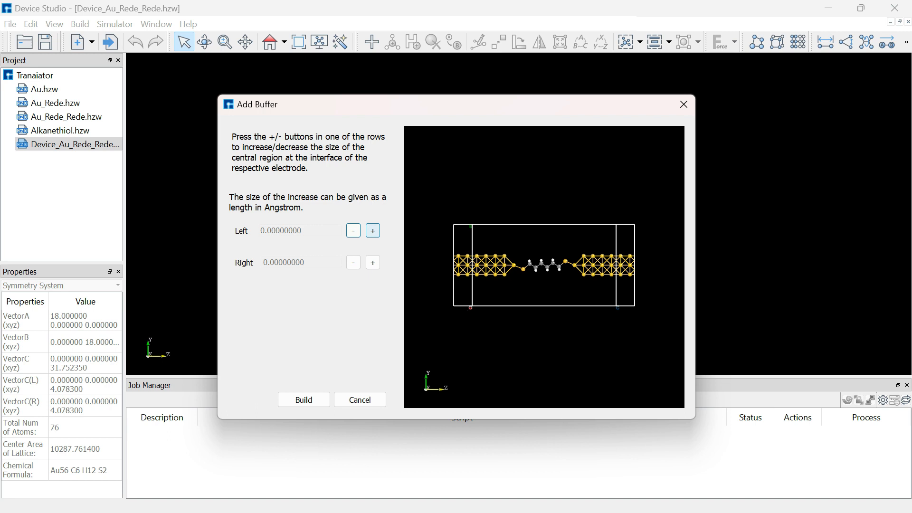
{"action": "left_click", "coordinate": [373, 230]}
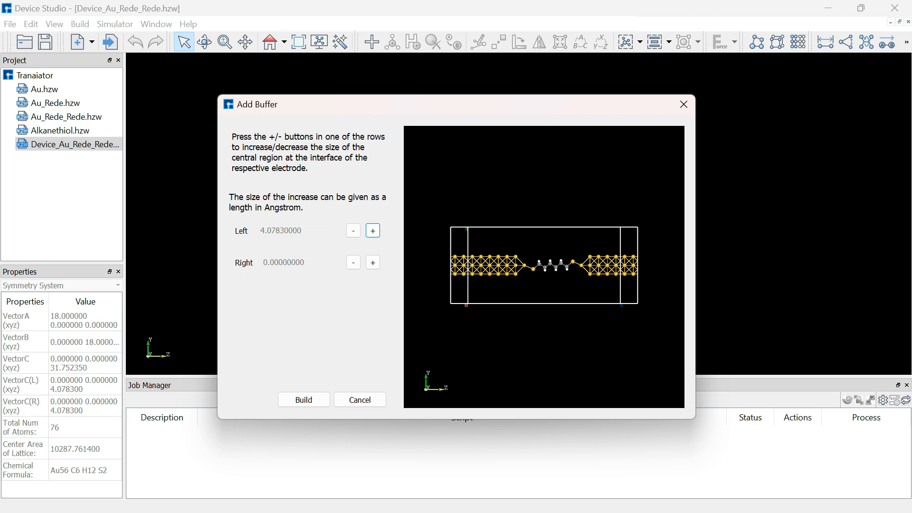
{"action": "scroll", "coordinate": [544, 266], "scroll_direction": "up", "scroll_amount": 2}
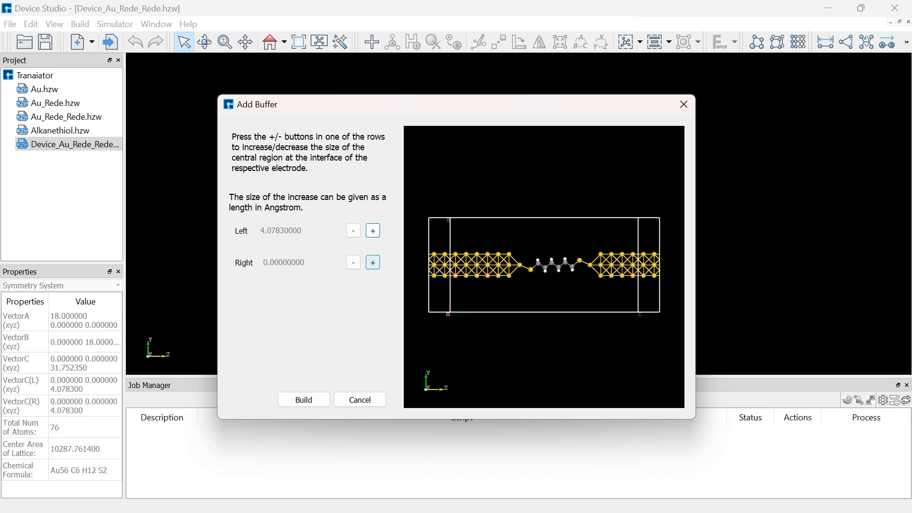
{"action": "left_click", "coordinate": [373, 262]}
{"action": "left_click", "coordinate": [373, 262]}
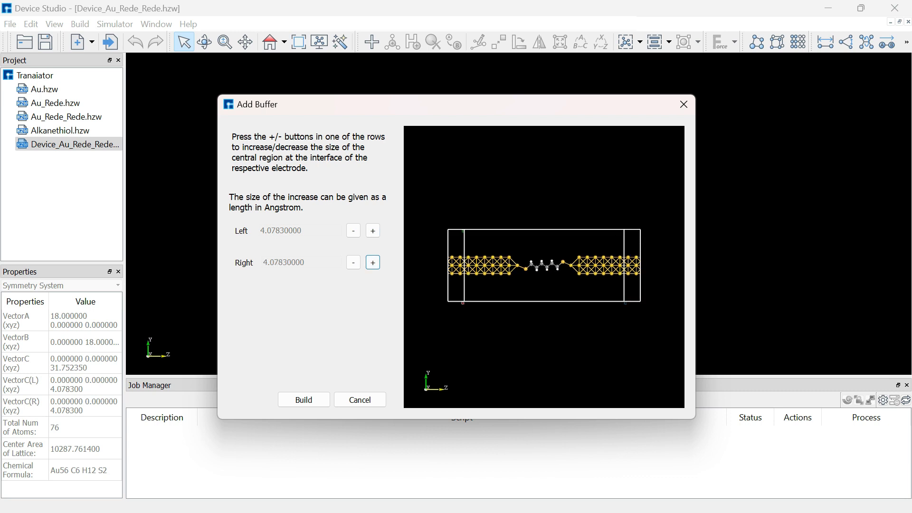
{"action": "left_click", "coordinate": [303, 399]}
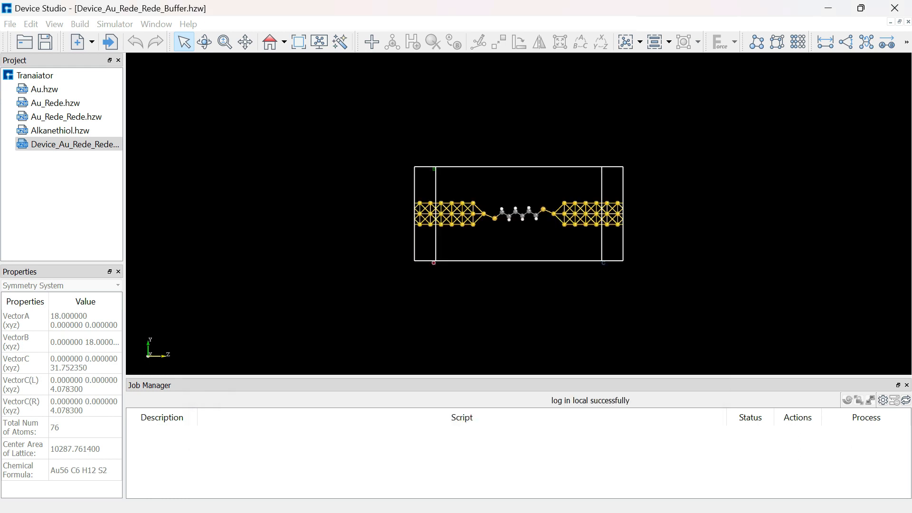
{"action": "left_click_drag", "start_coordinate": [330, 138], "coordinate": [670, 278]}
{"action": "scroll", "coordinate": [519, 214], "scroll_direction": "up", "scroll_amount": 2}
{"action": "scroll", "coordinate": [518, 214], "scroll_direction": "up", "scroll_amount": 1}
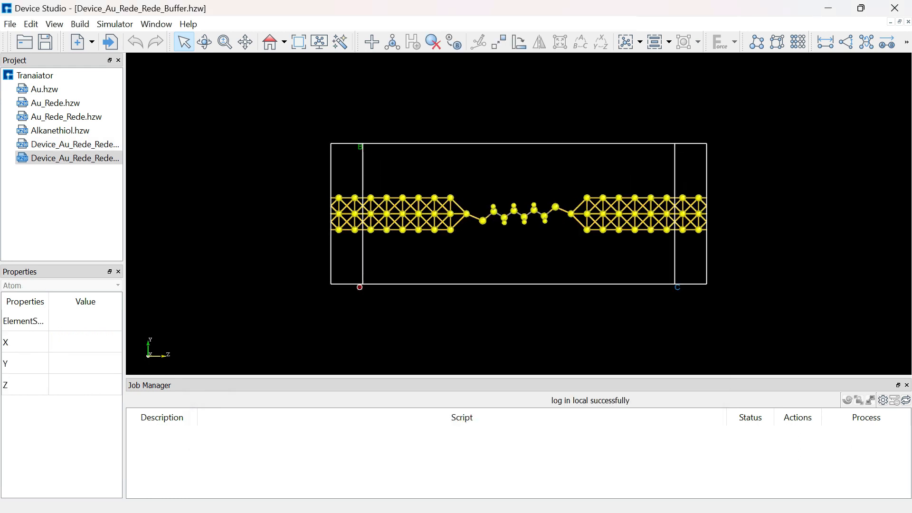
{"action": "key", "text": "Escape"}
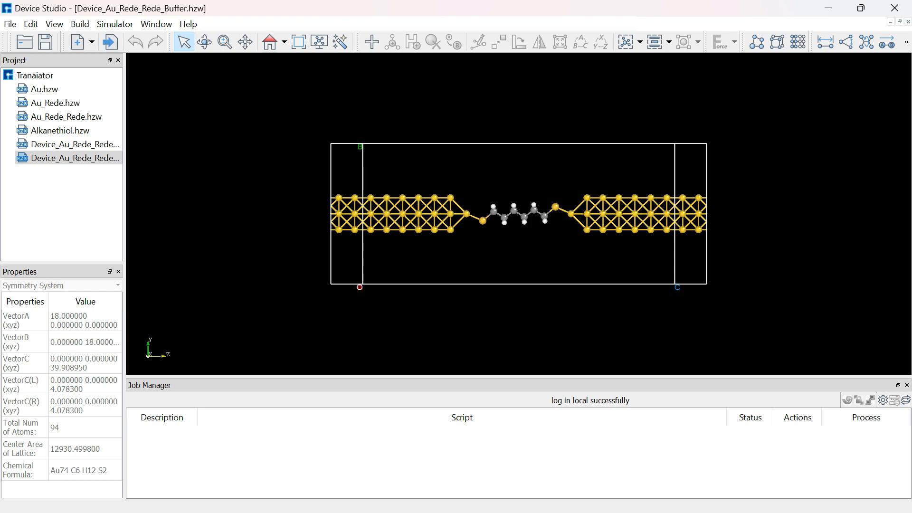
Open the Nanodcal Transistors setup for the buffered device.
{"action": "left_click", "coordinate": [115, 23]}
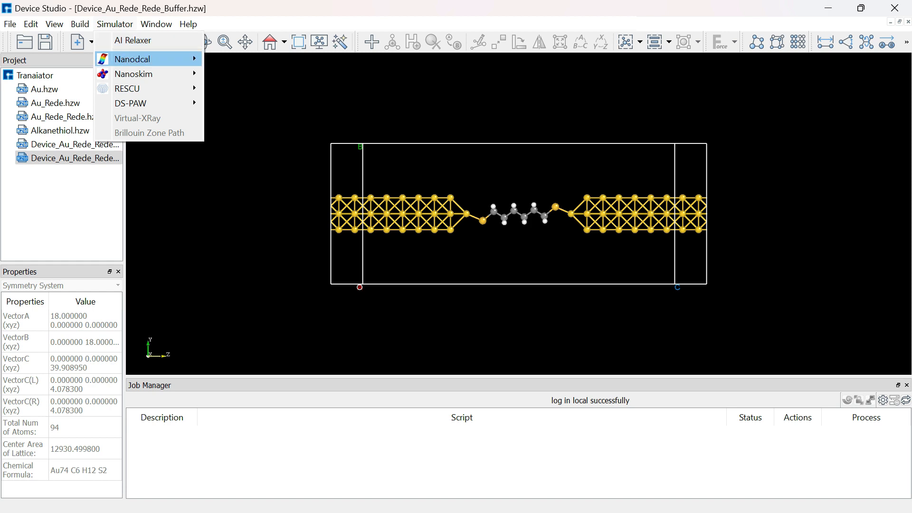
{"action": "mouse_move", "coordinate": [143, 59]}
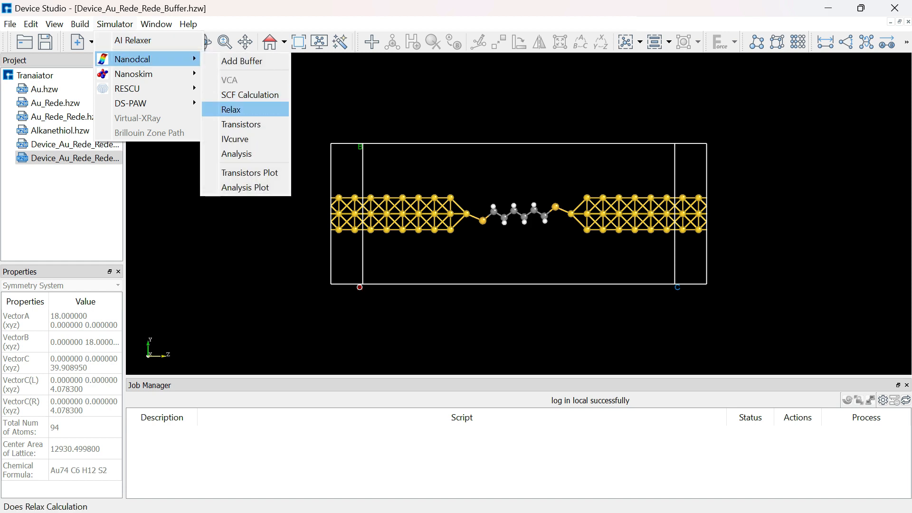
{"action": "left_click", "coordinate": [241, 124]}
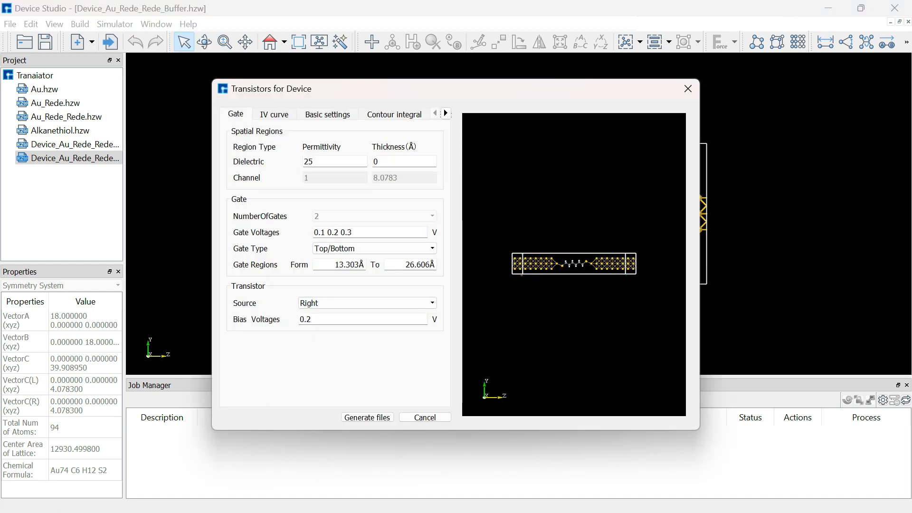
{"action": "left_click_drag", "start_coordinate": [236, 87], "coordinate": [194, 85]}
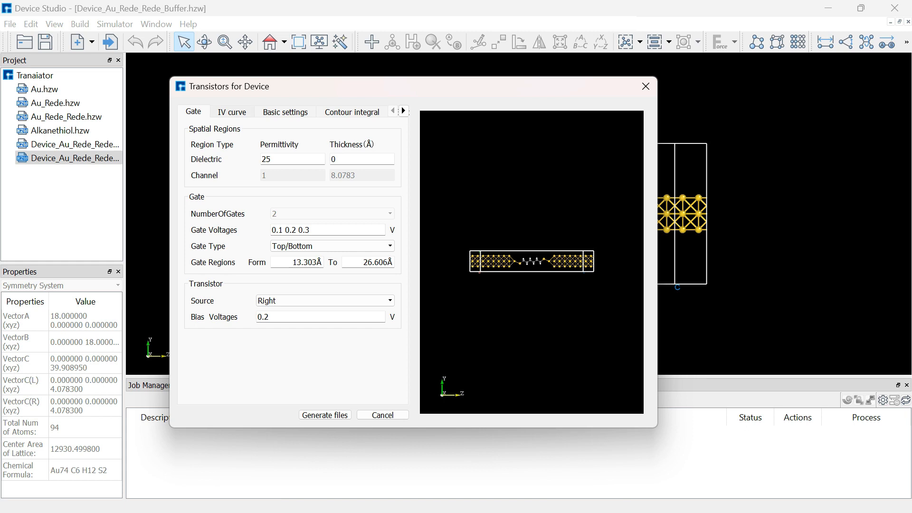
Review the transistor calculation's IV curve, basic, contour integral, electrode, iteration control, basis set and spin type settings.
{"action": "left_click", "coordinate": [232, 112]}
{"action": "left_click", "coordinate": [286, 113]}
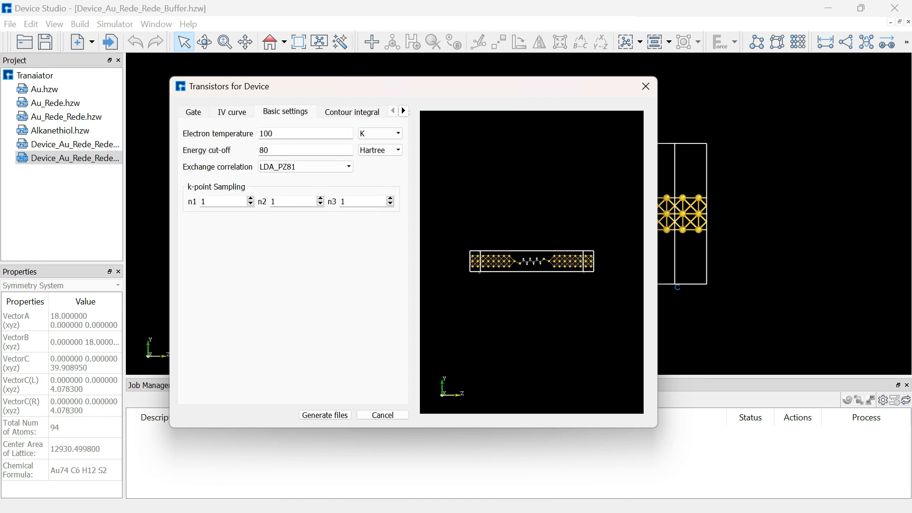
{"action": "left_click", "coordinate": [352, 112]}
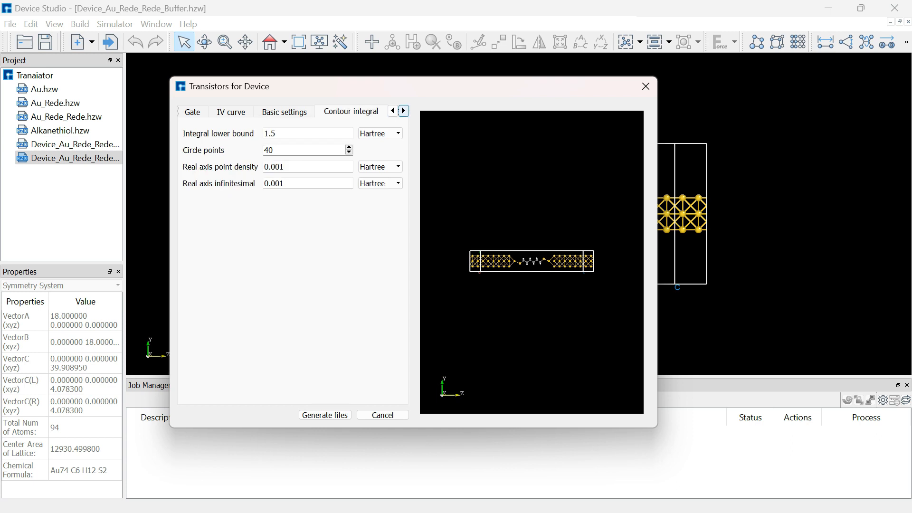
{"action": "left_click", "coordinate": [403, 111]}
{"action": "left_click", "coordinate": [363, 112]}
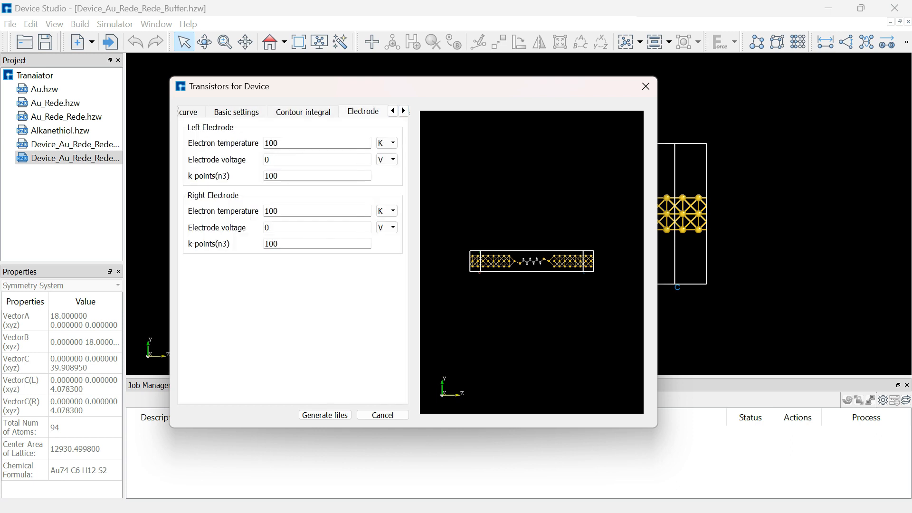
{"action": "left_click", "coordinate": [404, 110]}
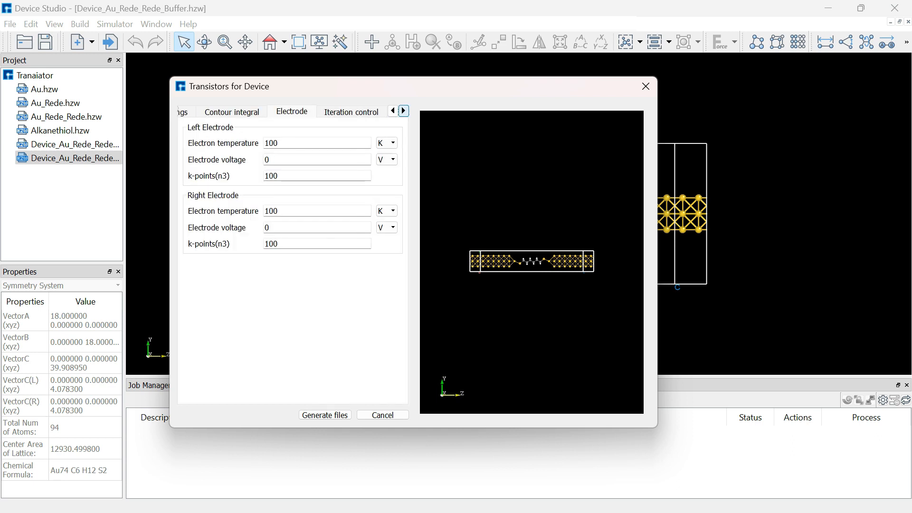
{"action": "left_click", "coordinate": [351, 112]}
{"action": "left_click", "coordinate": [403, 111]}
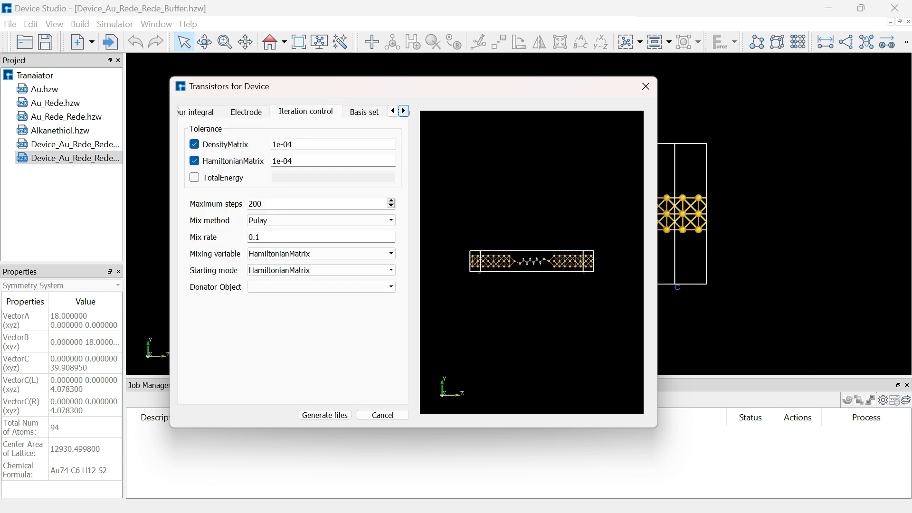
{"action": "left_click", "coordinate": [364, 112]}
{"action": "left_click", "coordinate": [404, 110]}
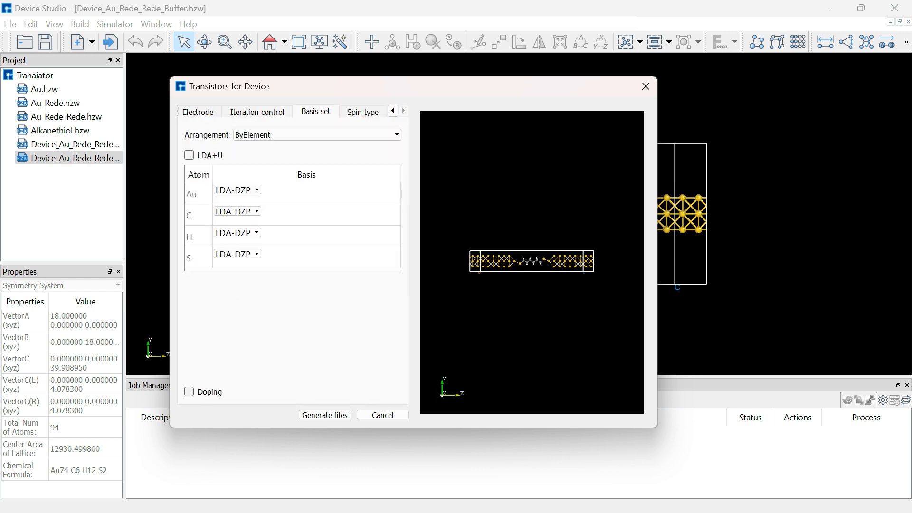
{"action": "left_click", "coordinate": [363, 112]}
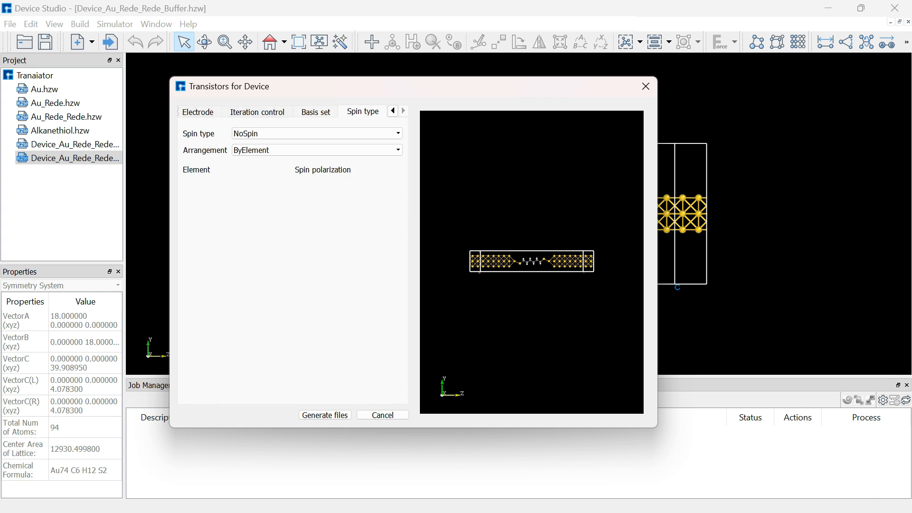
Set the dielectric region's thickness to 4 Å in the transistor's gate settings.
{"action": "left_click_drag", "start_coordinate": [170, 126], "coordinate": [74, 127]}
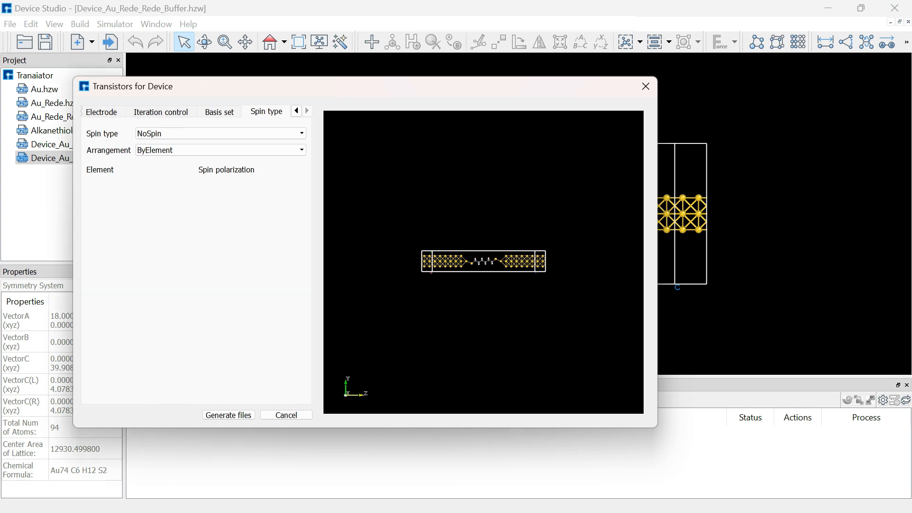
{"action": "left_click", "coordinate": [102, 112]}
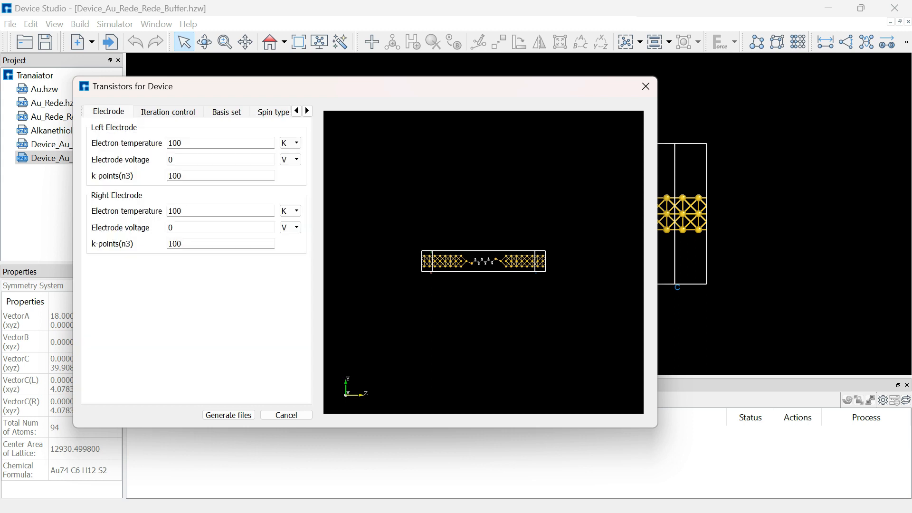
{"action": "left_click", "coordinate": [297, 111]}
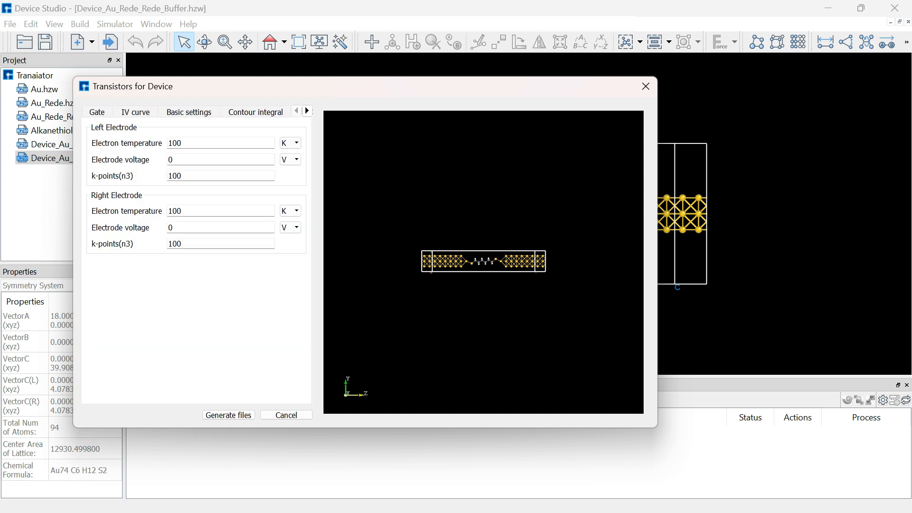
{"action": "left_click", "coordinate": [97, 112]}
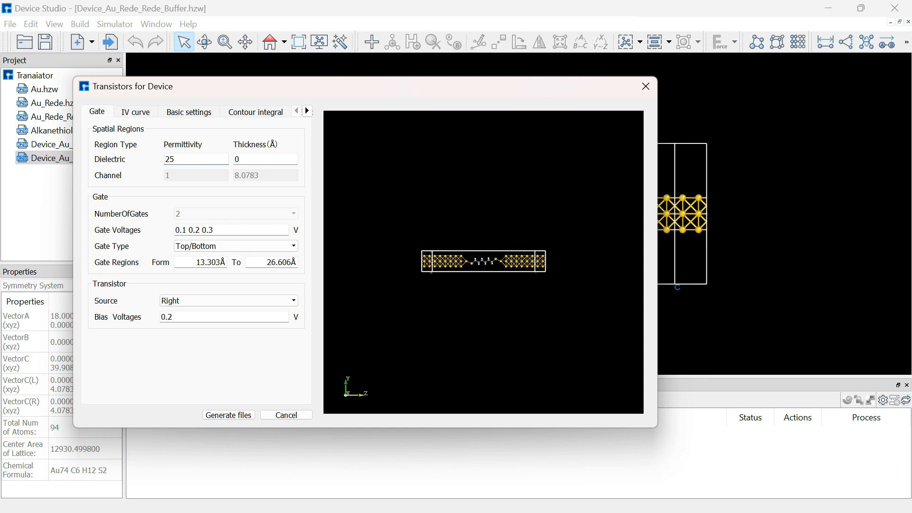
{"action": "key", "text": "BackSpace"}
{"action": "type", "text": "4"}
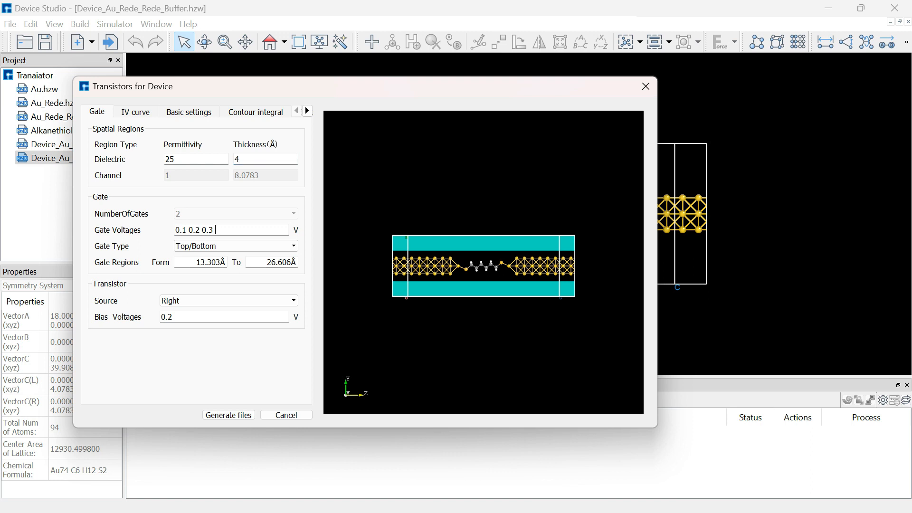
Extend the gate voltages to 0.1 0.2 0.3 0.4 0.5 0.6 0.7 0.8 0.9 1 V.
{"action": "left_click", "coordinate": [216, 230]}
{"action": "type", "text": "0.3"}
{"action": "key", "text": "BackSpace"}
{"action": "type", "text": "4 0.5 0"}
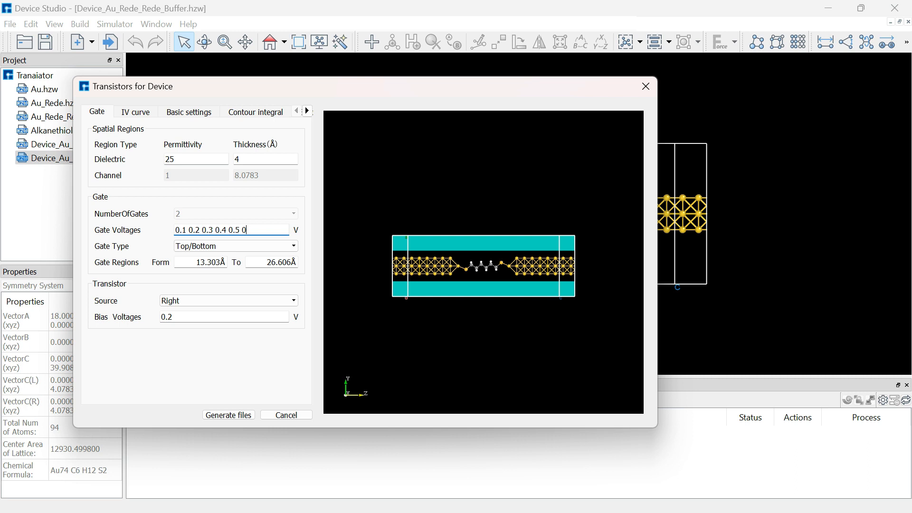
{"action": "type", "text": ".6 0.7 0.8 0.9"}
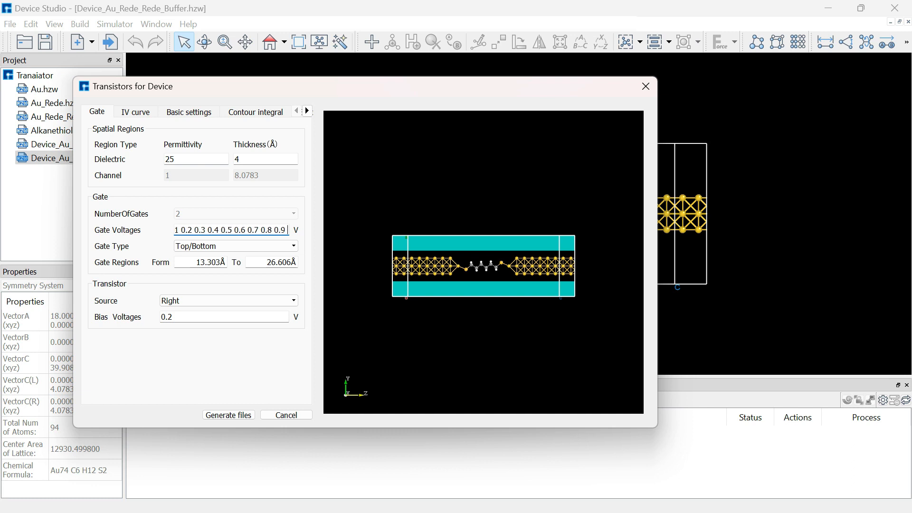
{"action": "type", "text": " 1"}
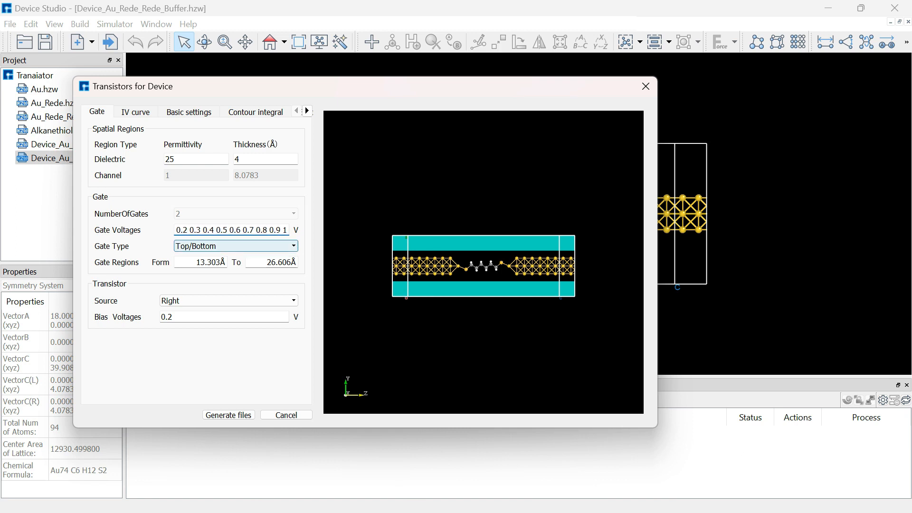
Choose Top/Bottom as the gate type and Right as the transistor's source.
{"action": "left_click", "coordinate": [247, 246]}
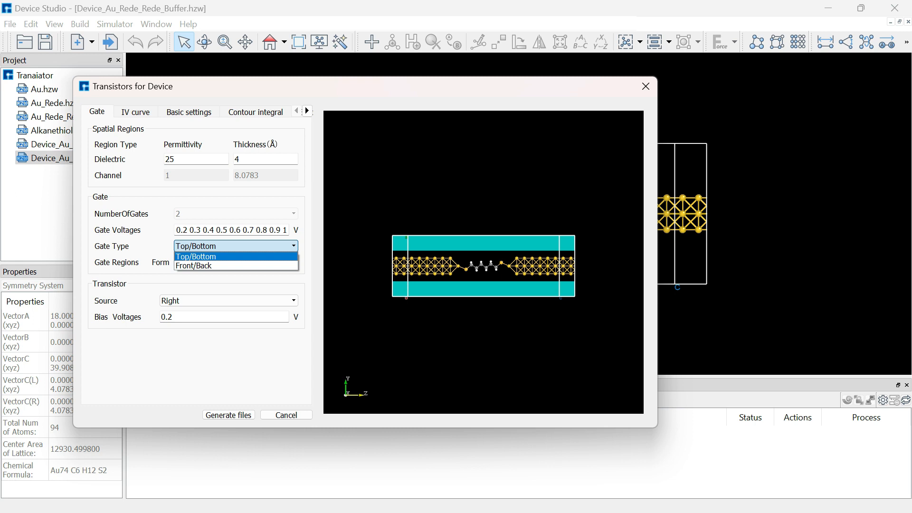
{"action": "left_click", "coordinate": [237, 246]}
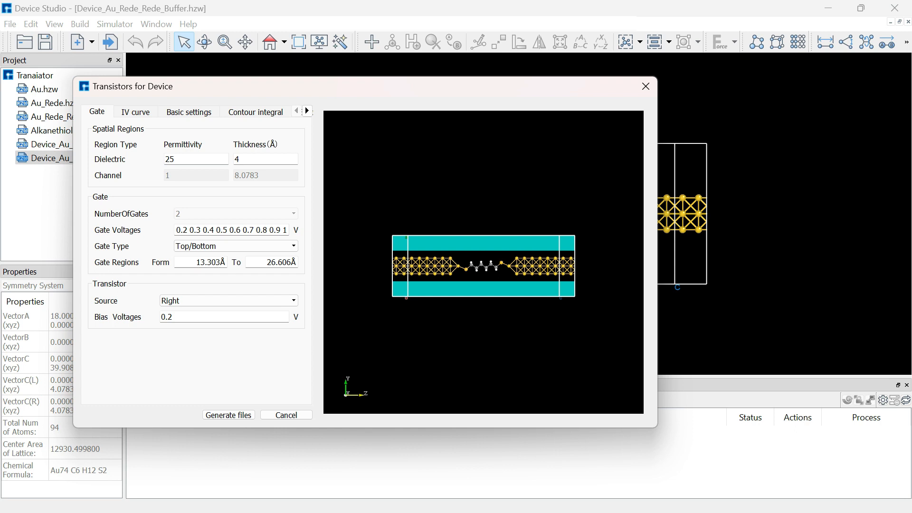
{"action": "left_click", "coordinate": [228, 300]}
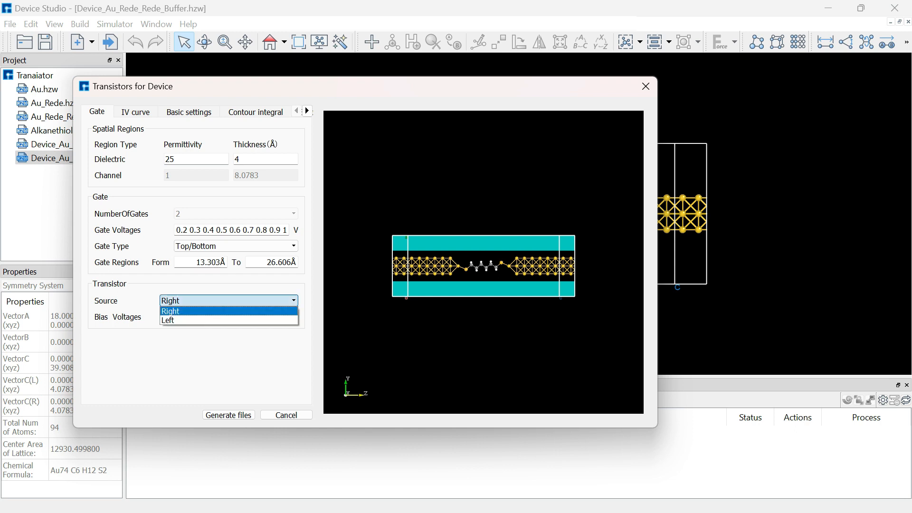
{"action": "left_click", "coordinate": [228, 311]}
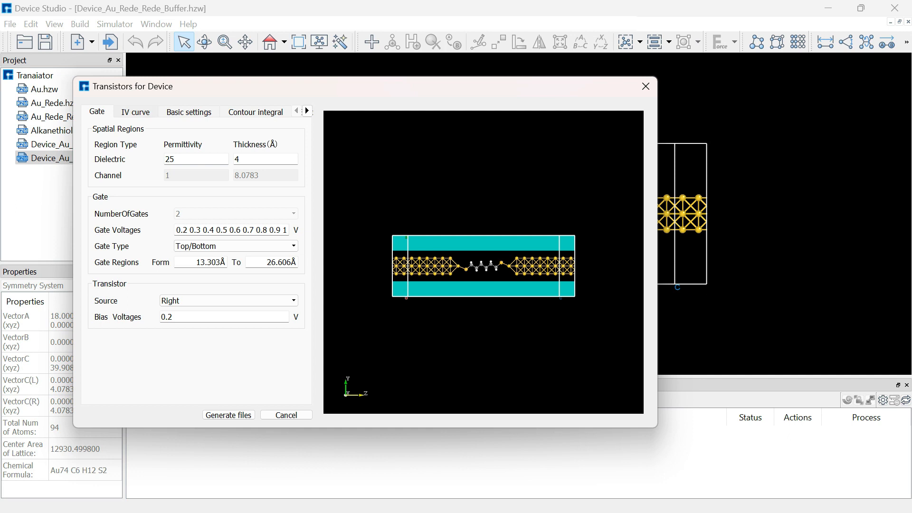
Check the IV curve's k-point sampling and choose LDA_PZ81 as the exchange correlation in the basic settings.
{"action": "left_click", "coordinate": [136, 112]}
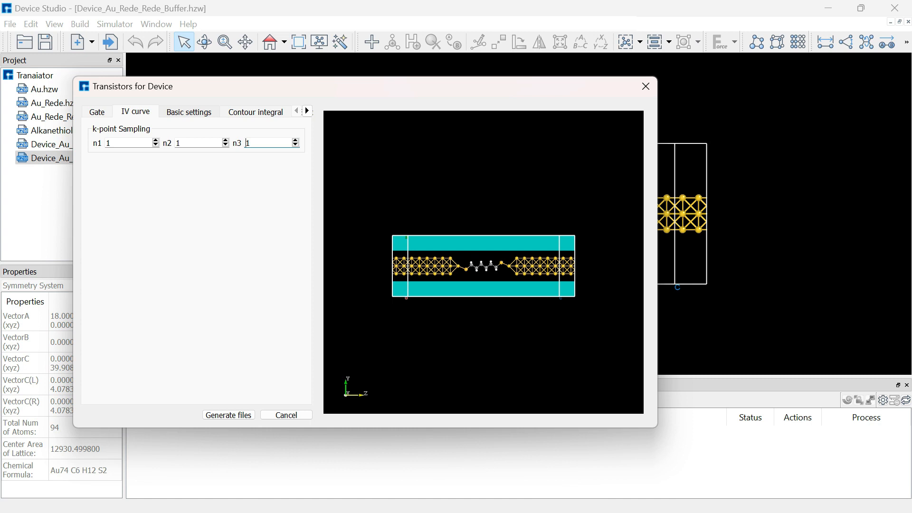
{"action": "left_click", "coordinate": [306, 111]}
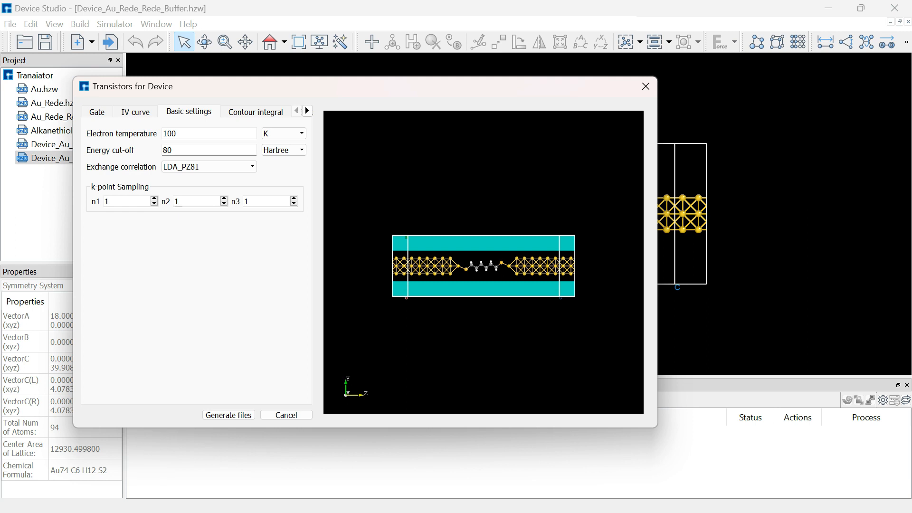
{"action": "left_click", "coordinate": [209, 166]}
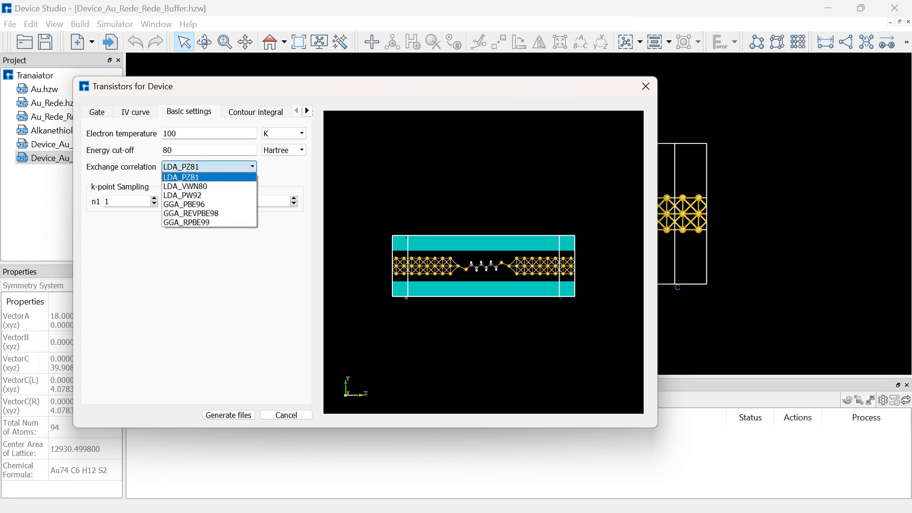
{"action": "left_click", "coordinate": [181, 177]}
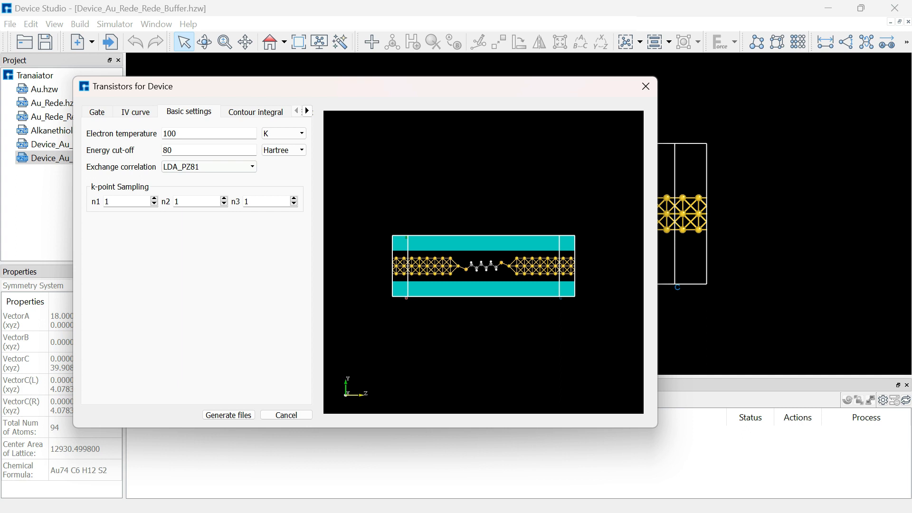
Review the contour integral, electrode, iteration control and basis set settings of the transistor calculation.
{"action": "left_click", "coordinate": [256, 112]}
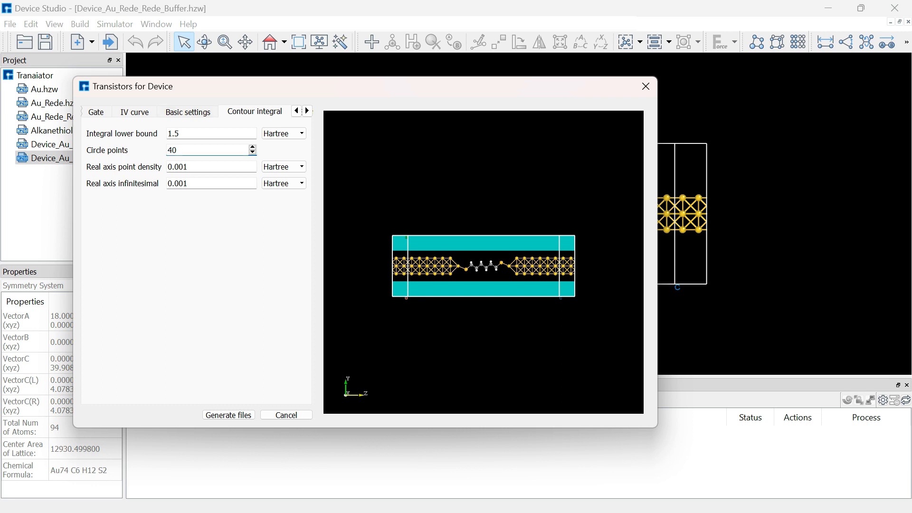
{"action": "left_click", "coordinate": [308, 111]}
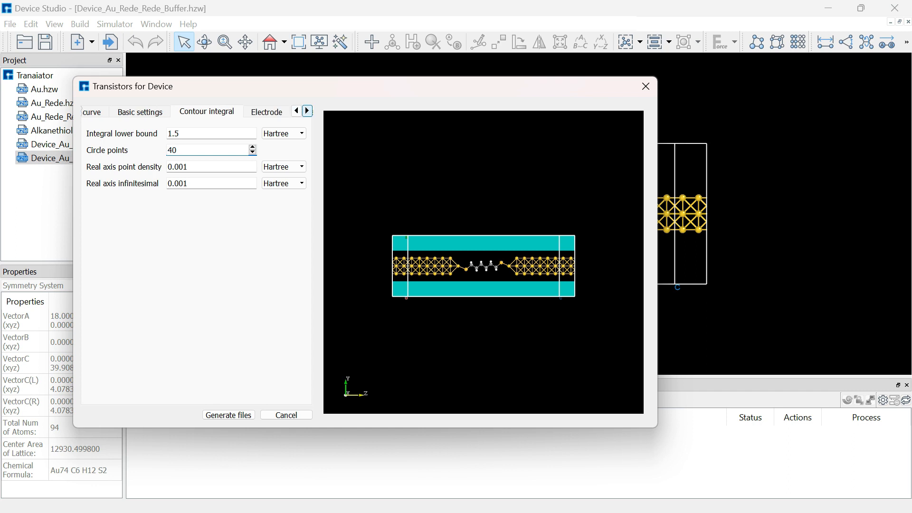
{"action": "left_click", "coordinate": [267, 112]}
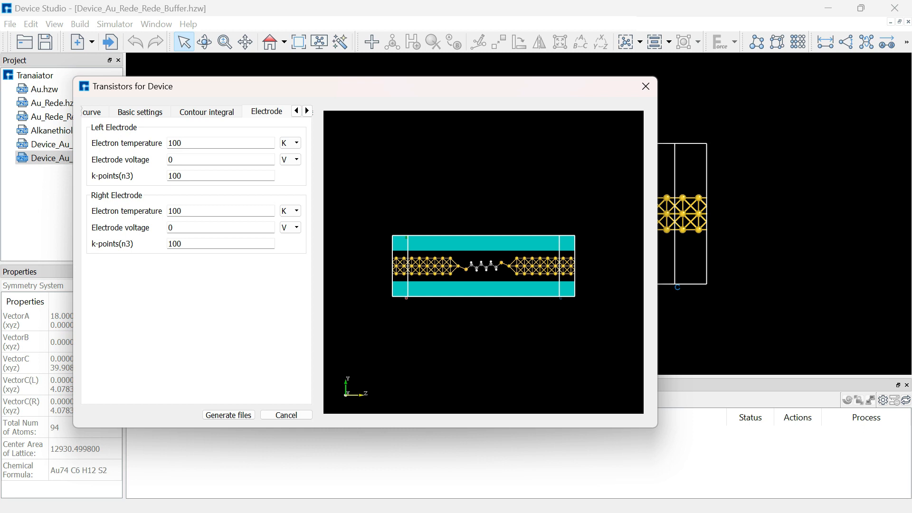
{"action": "left_click", "coordinate": [307, 111]}
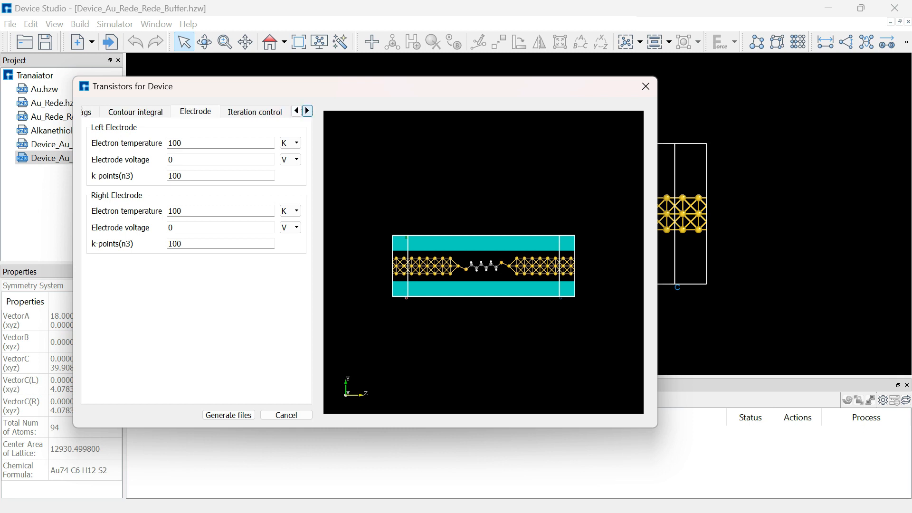
{"action": "left_click", "coordinate": [256, 112]}
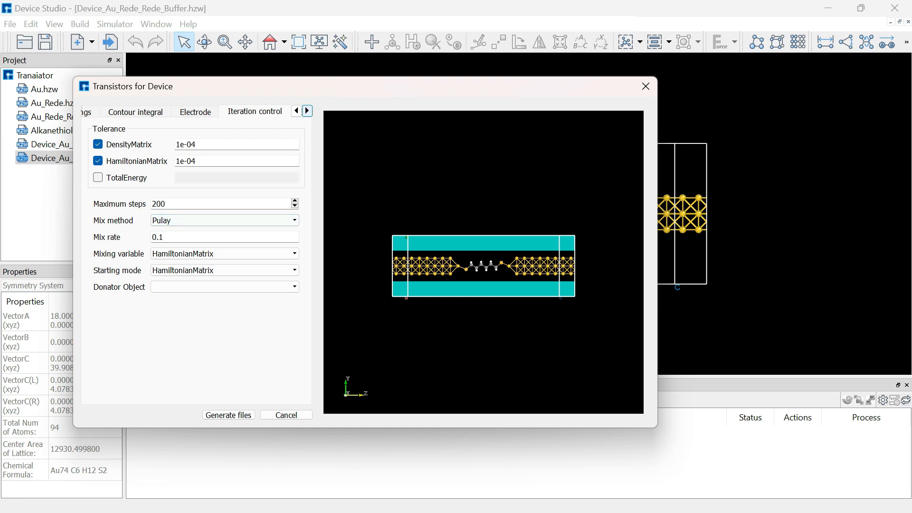
{"action": "left_click", "coordinate": [307, 111]}
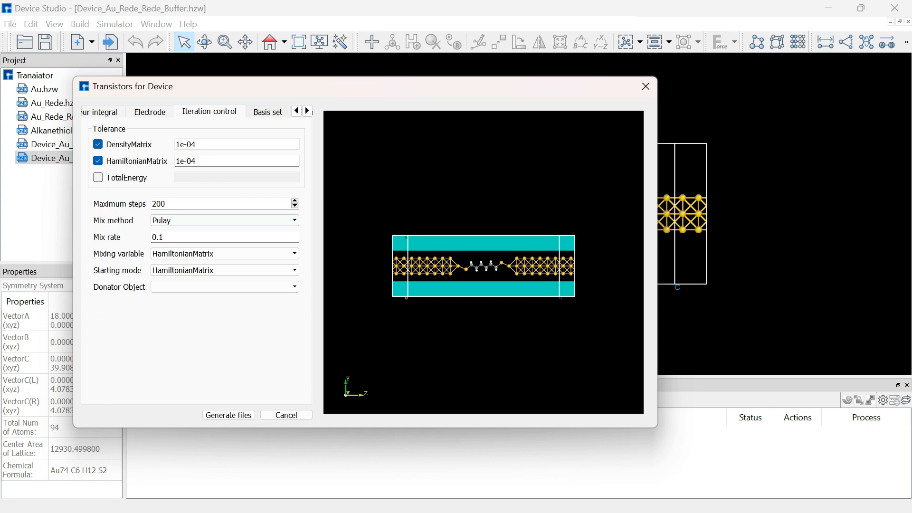
{"action": "left_click", "coordinate": [268, 111]}
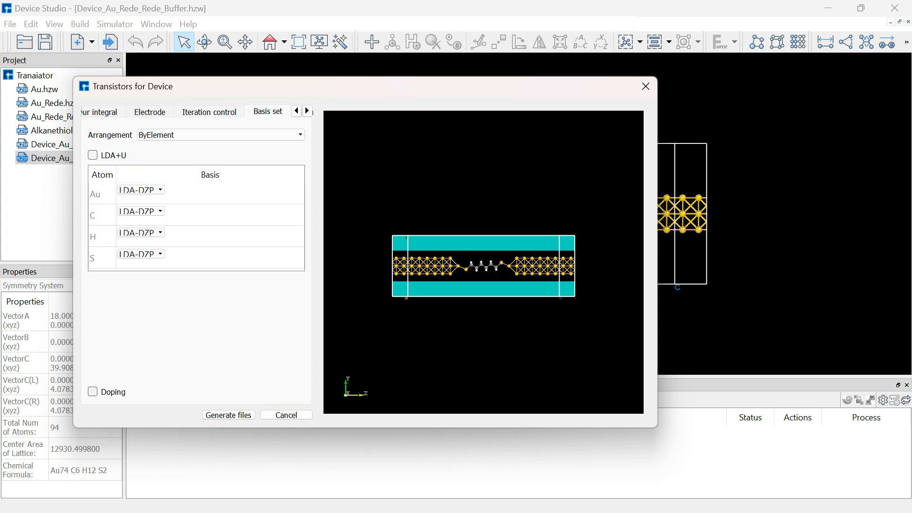
{"action": "left_click", "coordinate": [307, 111]}
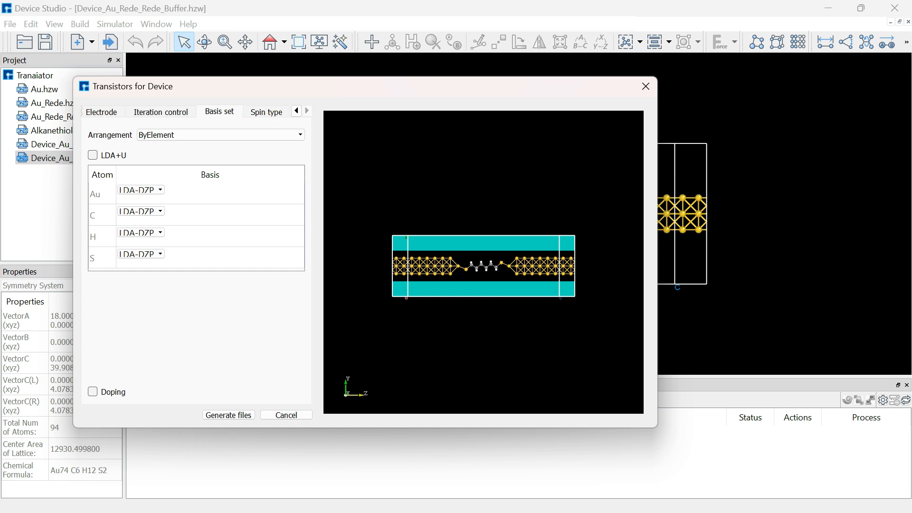
Choose NoSpin as the spin type and generate the transistor calculation's input files.
{"action": "left_click", "coordinate": [266, 112]}
{"action": "left_click", "coordinate": [263, 133]}
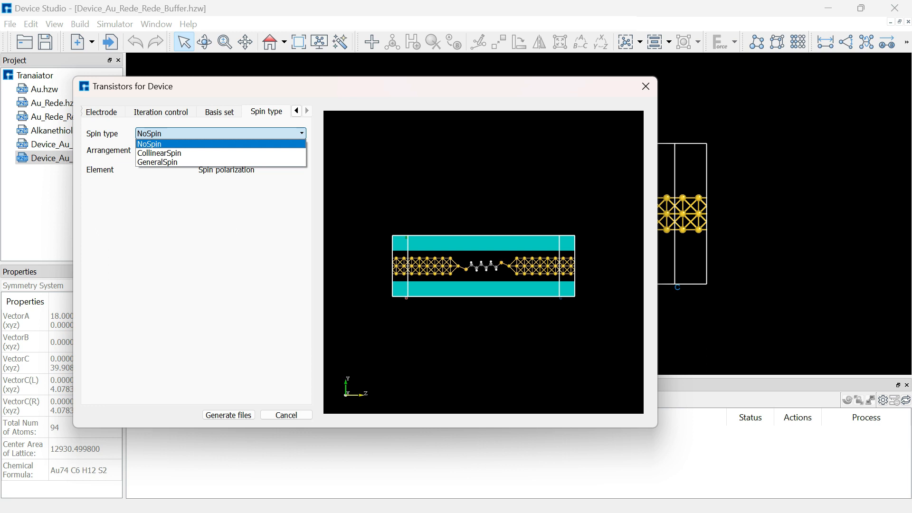
{"action": "left_click", "coordinate": [262, 143]}
{"action": "left_click", "coordinate": [229, 415]}
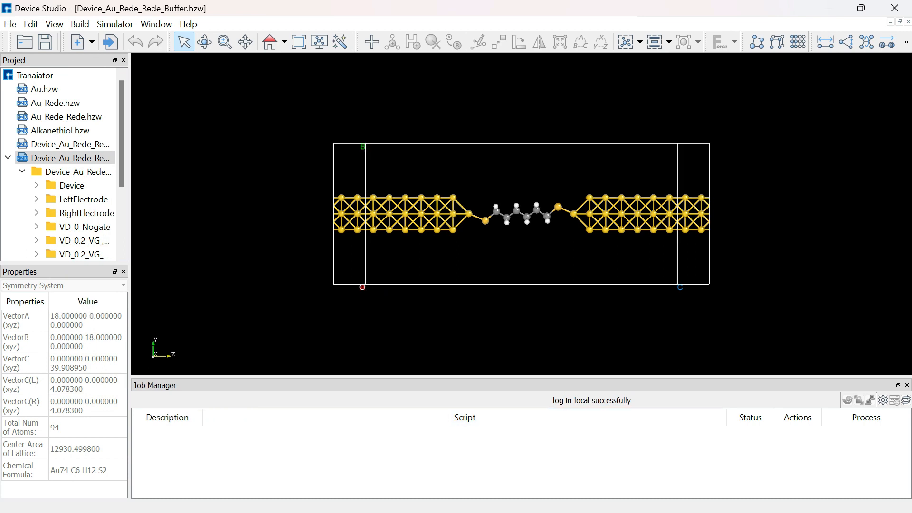
Enlarge the project tree to show the generated folders and expand the LeftElectrode folder.
{"action": "left_click_drag", "start_coordinate": [130, 252], "coordinate": [202, 253]}
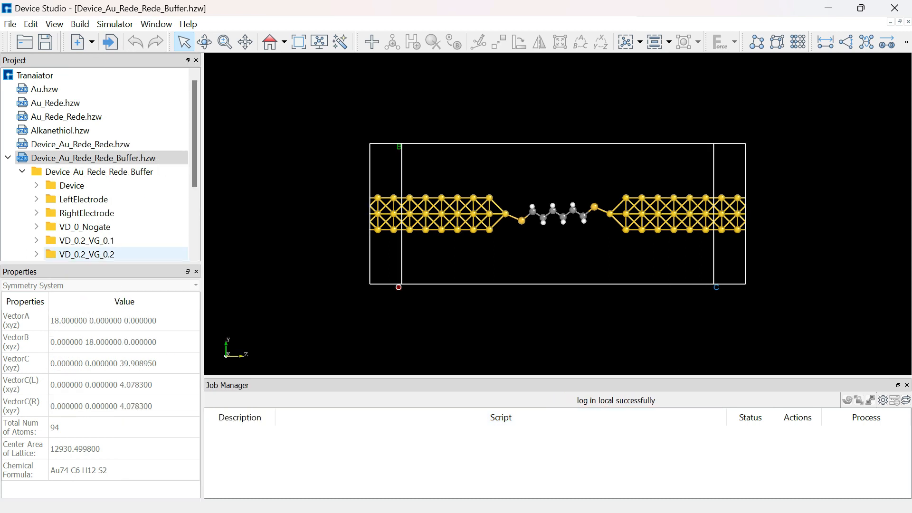
{"action": "left_click_drag", "start_coordinate": [100, 263], "coordinate": [100, 387]}
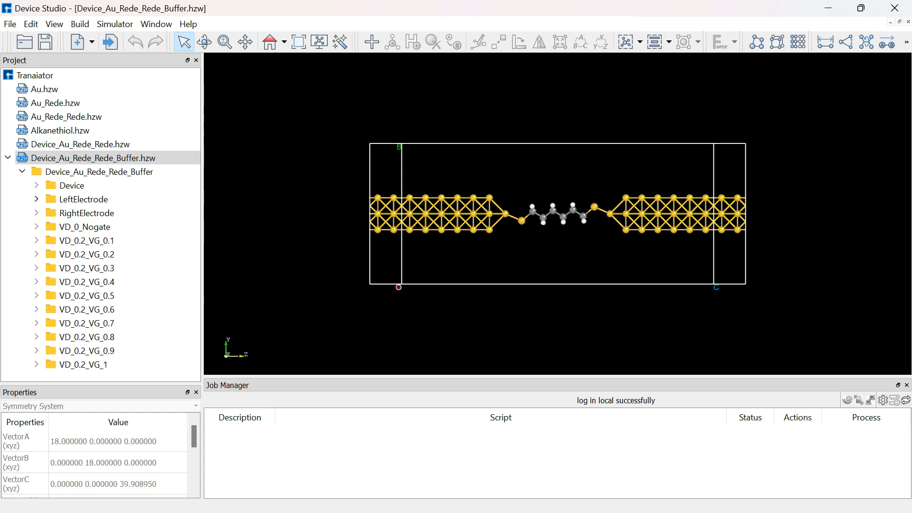
{"action": "left_click", "coordinate": [36, 199]}
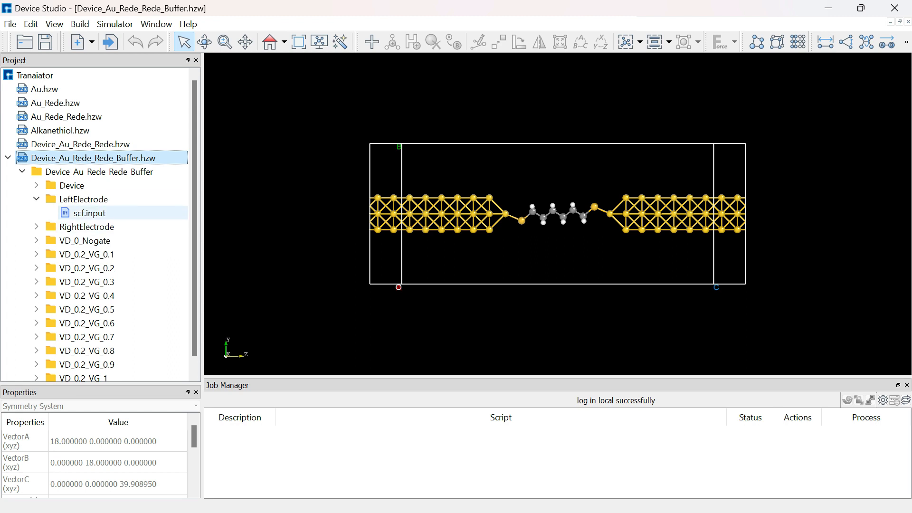
{"action": "left_click", "coordinate": [85, 213]}
{"action": "right_click", "coordinate": [85, 214]}
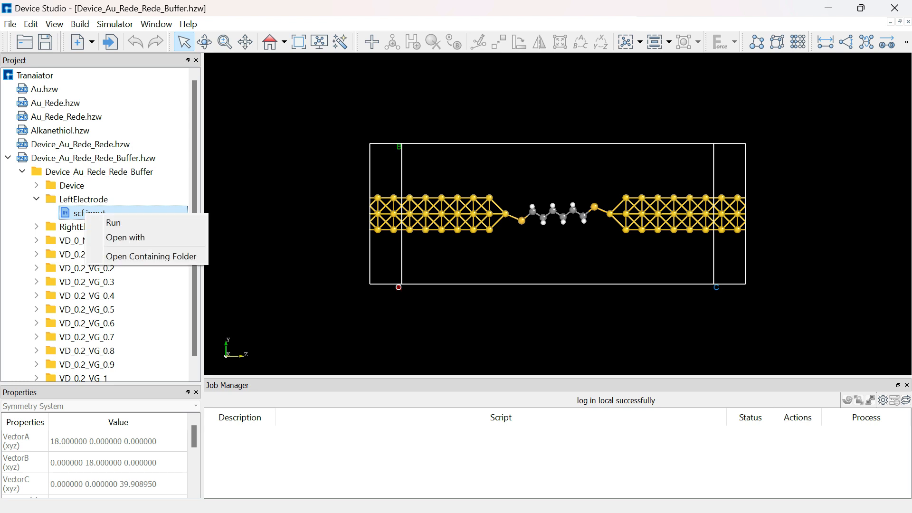
{"action": "left_click", "coordinate": [113, 222]}
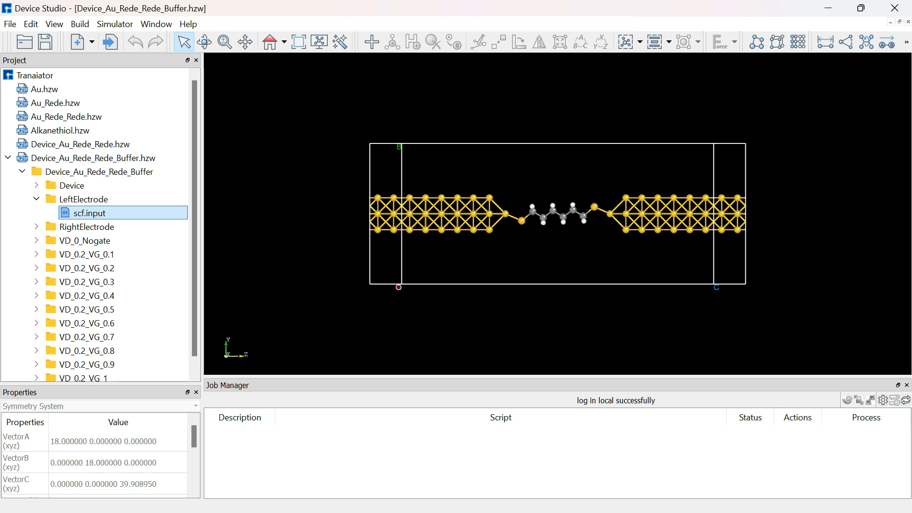
Open the LeftElectrode scf.input file, read through its calculation settings and atom list, and close it.
{"action": "right_click", "coordinate": [75, 213]}
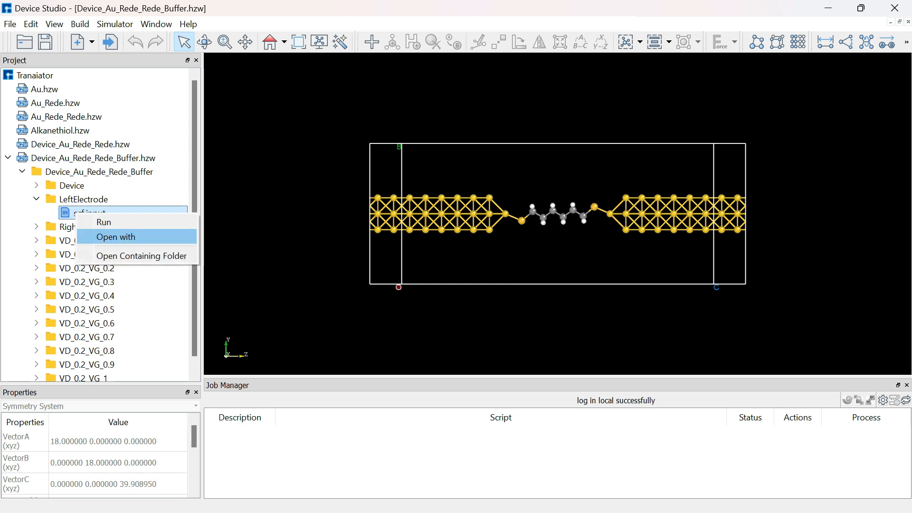
{"action": "left_click", "coordinate": [115, 237]}
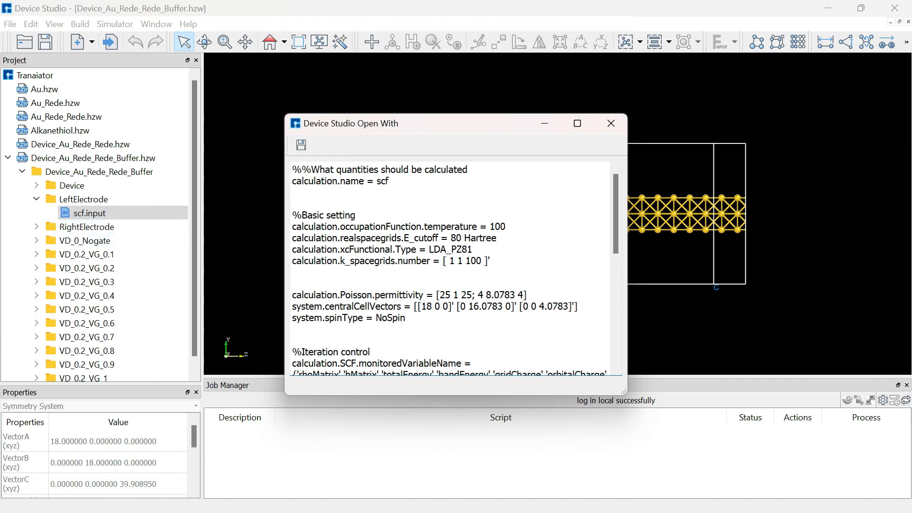
{"action": "left_click_drag", "start_coordinate": [285, 115], "coordinate": [239, 70]}
{"action": "scroll", "coordinate": [427, 245], "scroll_direction": "down", "scroll_amount": 7}
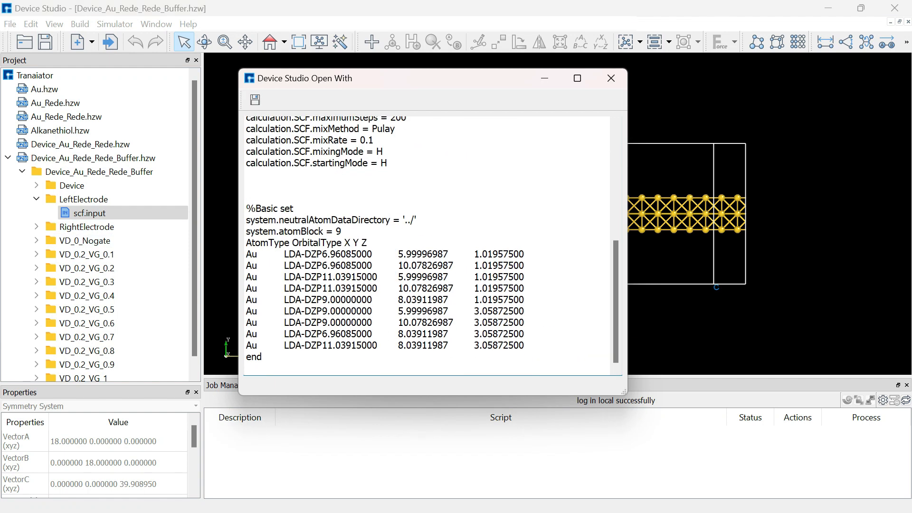
{"action": "scroll", "coordinate": [427, 244], "scroll_direction": "up", "scroll_amount": 7}
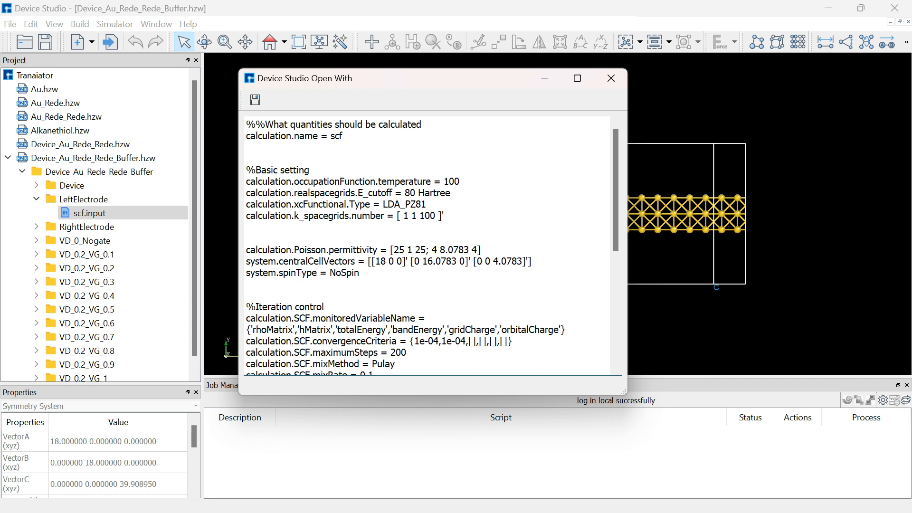
{"action": "scroll", "coordinate": [428, 248], "scroll_direction": "down", "scroll_amount": 5}
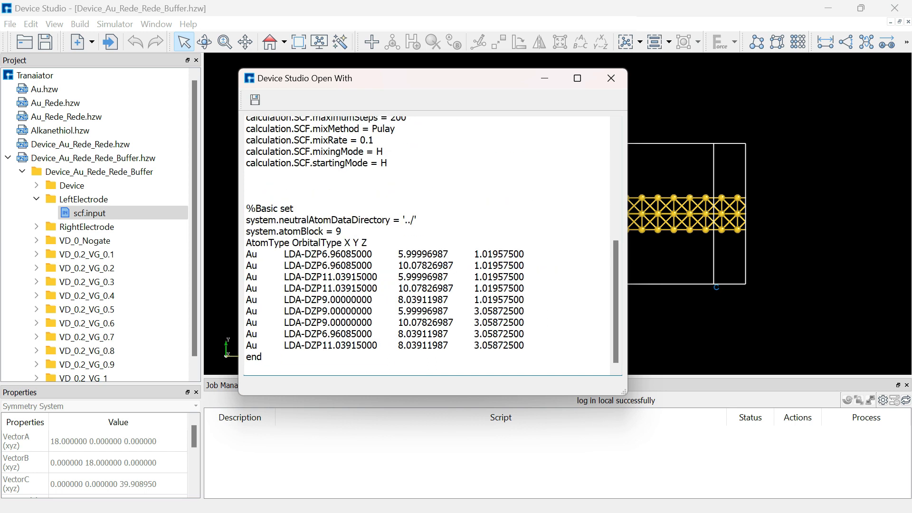
{"action": "left_click", "coordinate": [611, 78]}
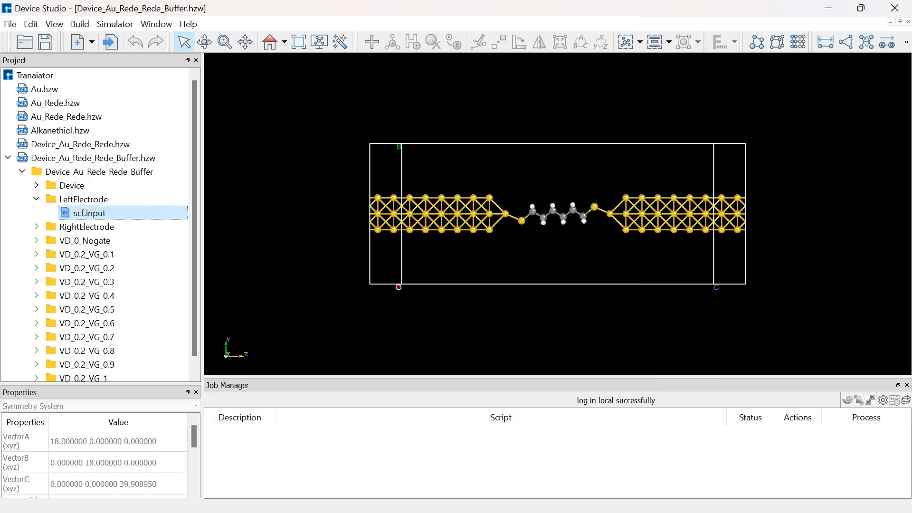
Expand the Device, RightElectrode and VD_0_Nogate folders and look over their generated input files.
{"action": "left_click", "coordinate": [37, 185]}
{"action": "scroll", "coordinate": [95, 225], "scroll_direction": "down", "scroll_amount": 1}
{"action": "left_click", "coordinate": [36, 213]}
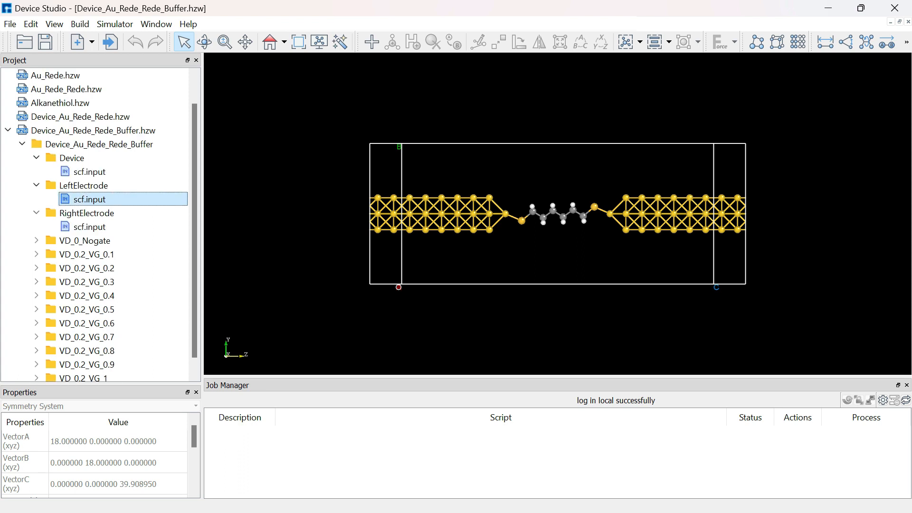
{"action": "scroll", "coordinate": [36, 213], "scroll_direction": "down", "scroll_amount": 1}
{"action": "left_click", "coordinate": [36, 227]}
{"action": "scroll", "coordinate": [95, 226], "scroll_direction": "down", "scroll_amount": 1}
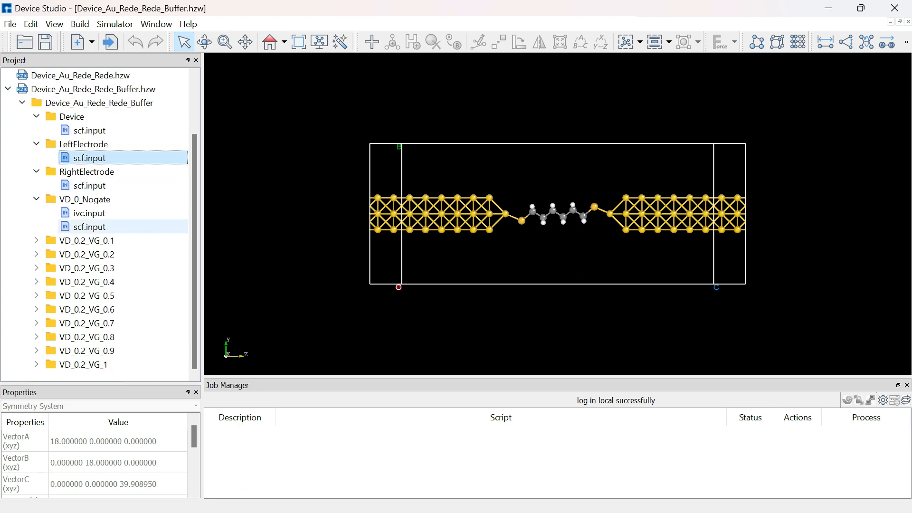
{"action": "scroll", "coordinate": [72, 185], "scroll_direction": "up", "scroll_amount": 2}
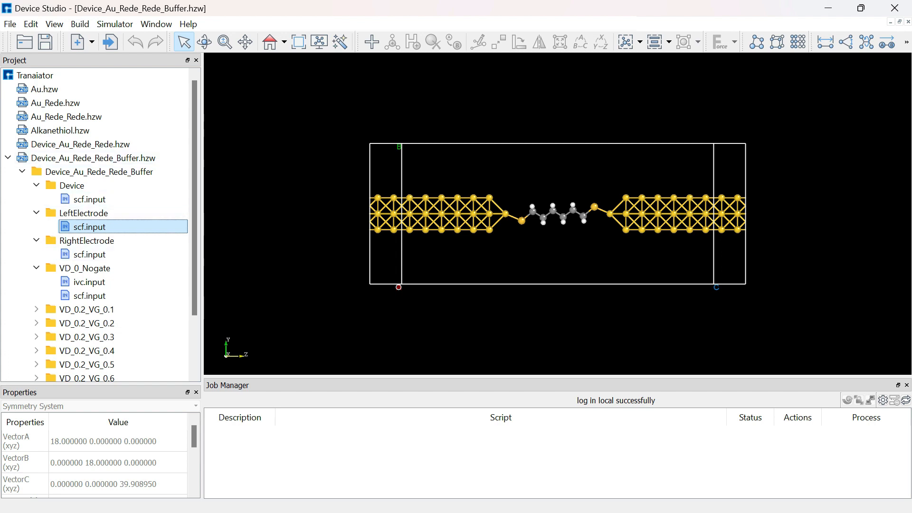
Run the LeftElectrode scf.input calculation on MyComputer.
{"action": "right_click", "coordinate": [98, 227]}
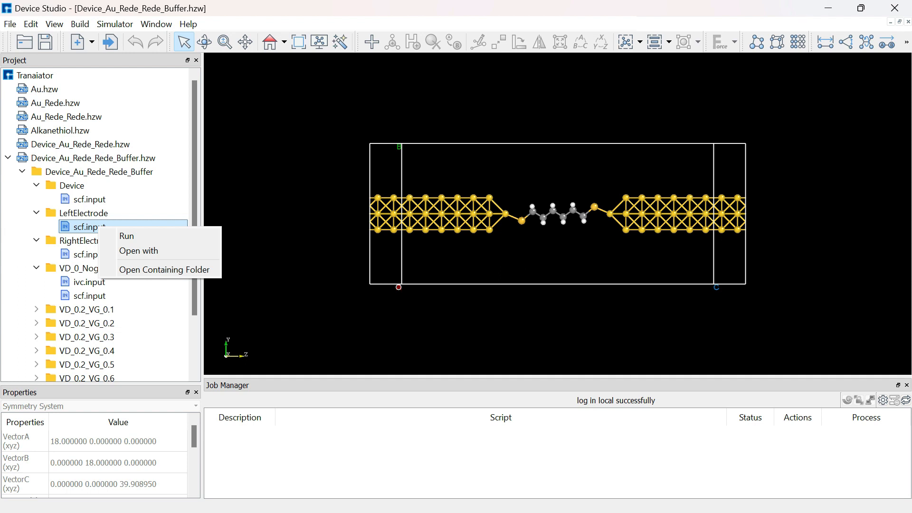
{"action": "left_click", "coordinate": [126, 236]}
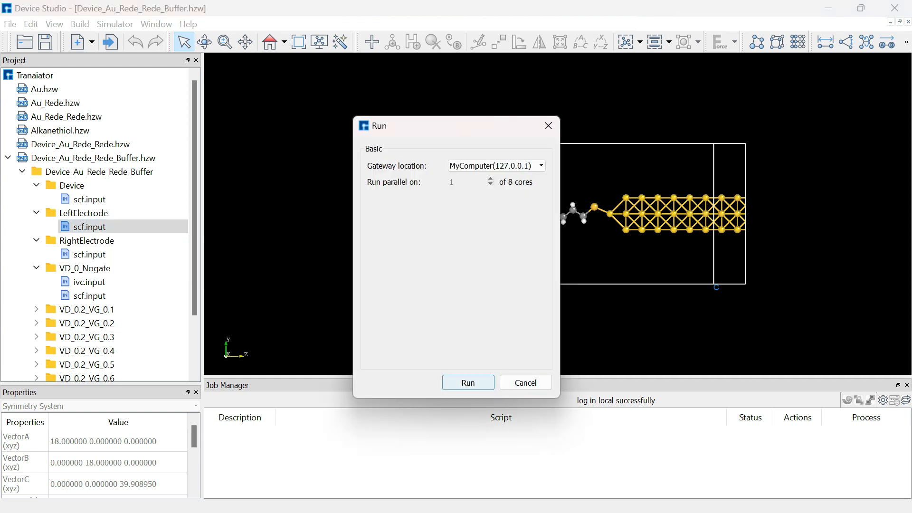
{"action": "key", "text": "Return"}
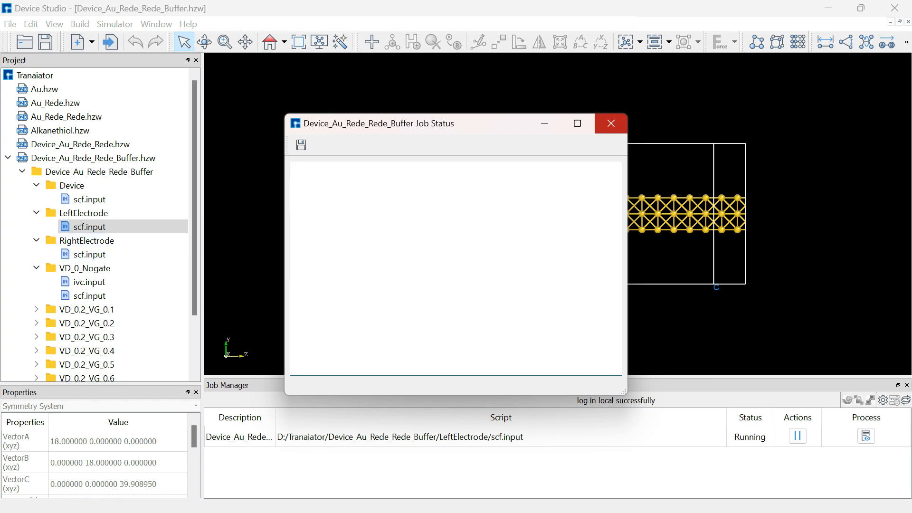
Close the job status window and run the RightElectrode scf.input calculation on MyComputer.
{"action": "left_click", "coordinate": [611, 123]}
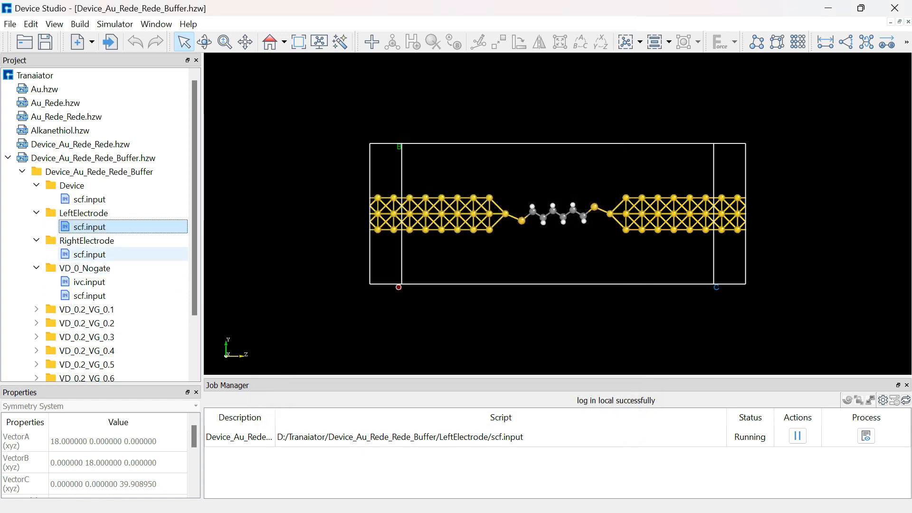
{"action": "right_click", "coordinate": [100, 256]}
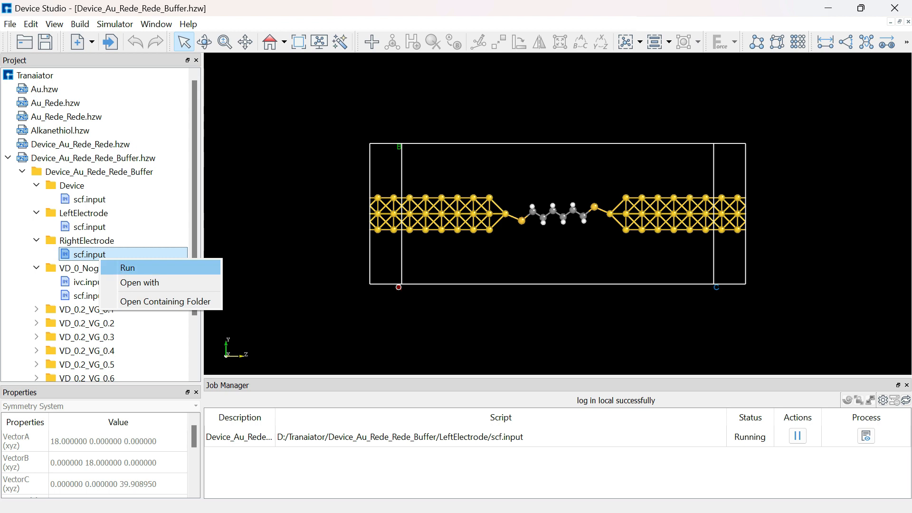
{"action": "left_click", "coordinate": [127, 268]}
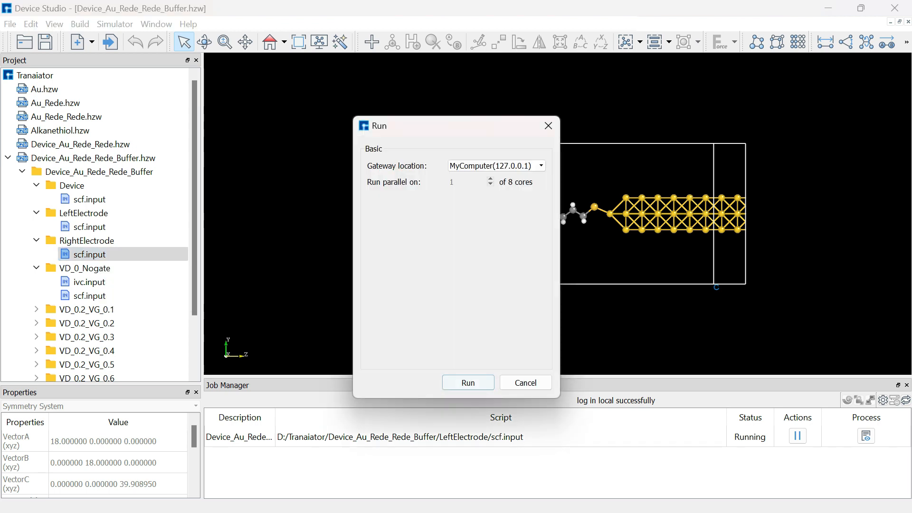
{"action": "left_click", "coordinate": [466, 381]}
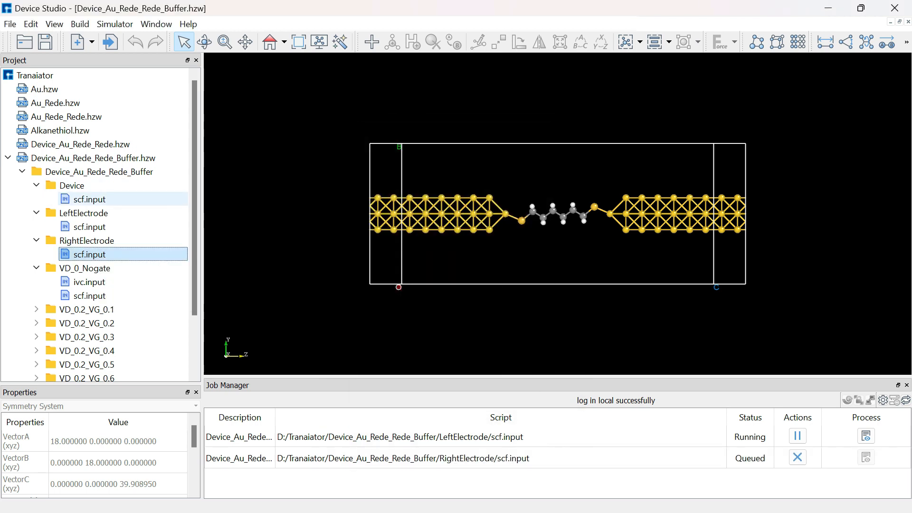
Run the scf.input calculation from the Device folder with the default run settings.
{"action": "left_click", "coordinate": [89, 199]}
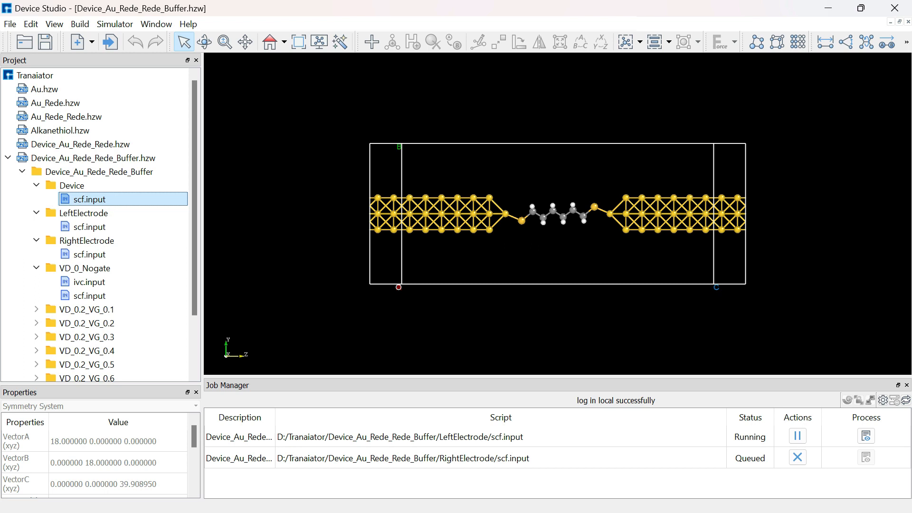
{"action": "right_click", "coordinate": [81, 199]}
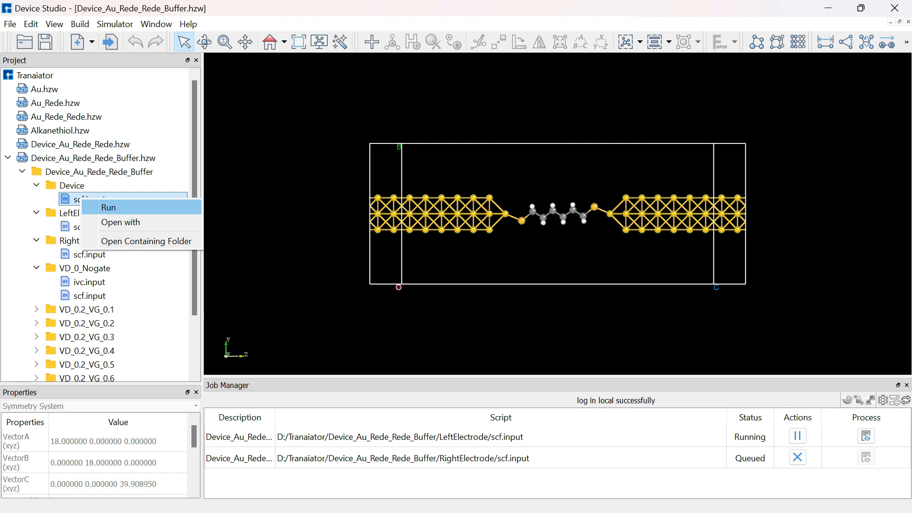
{"action": "left_click", "coordinate": [108, 207]}
{"action": "left_click", "coordinate": [468, 382]}
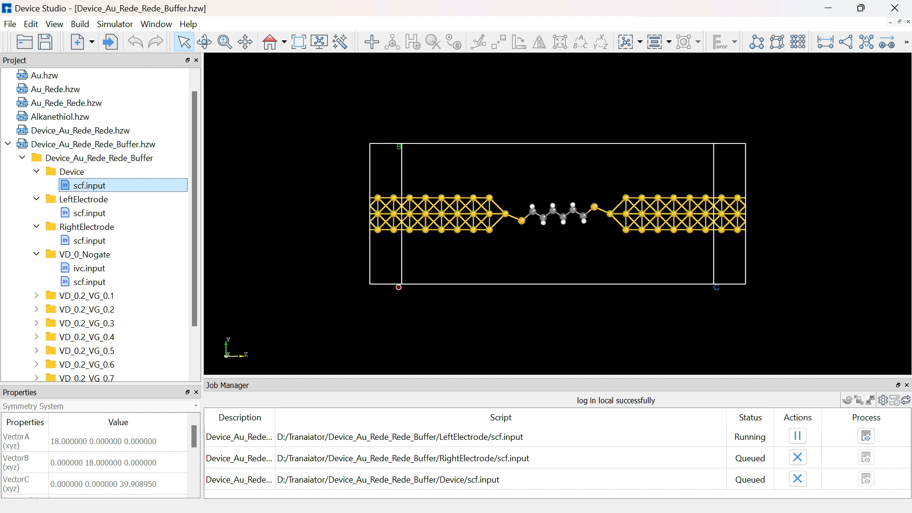
Expand the VD_0.2_VG_0.1 folder and run its scf.input, followed by its ivc.input, on MyComputer.
{"action": "left_click", "coordinate": [36, 296]}
{"action": "scroll", "coordinate": [37, 295], "scroll_direction": "down", "scroll_amount": 2}
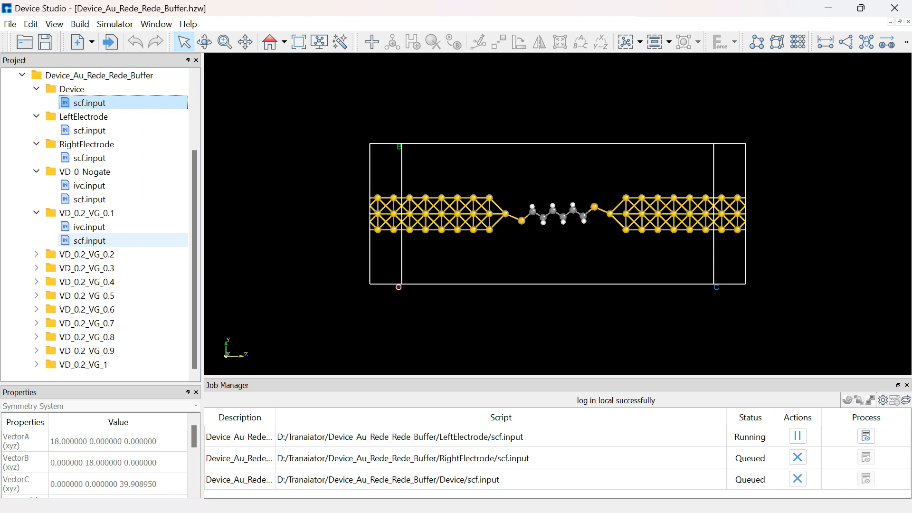
{"action": "right_click", "coordinate": [100, 240]}
{"action": "left_click", "coordinate": [114, 247]}
{"action": "left_click", "coordinate": [468, 383]}
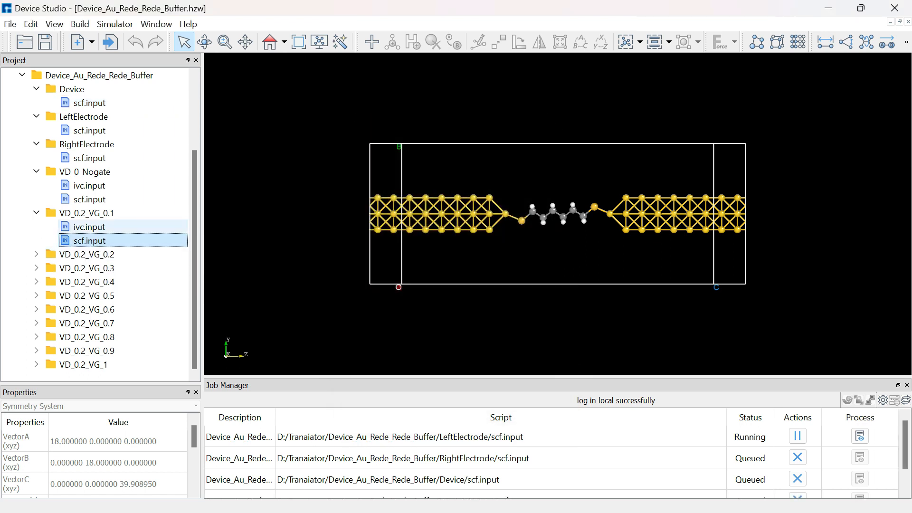
{"action": "right_click", "coordinate": [99, 227]}
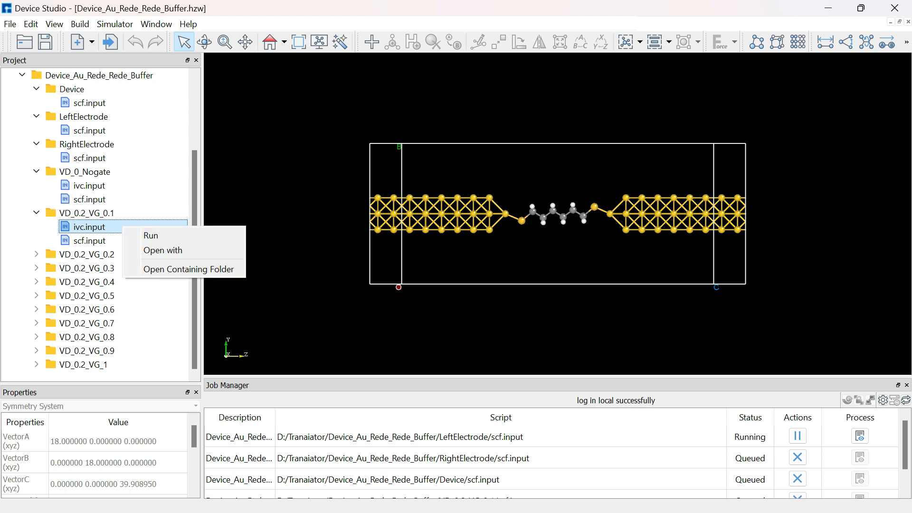
{"action": "left_click", "coordinate": [151, 235]}
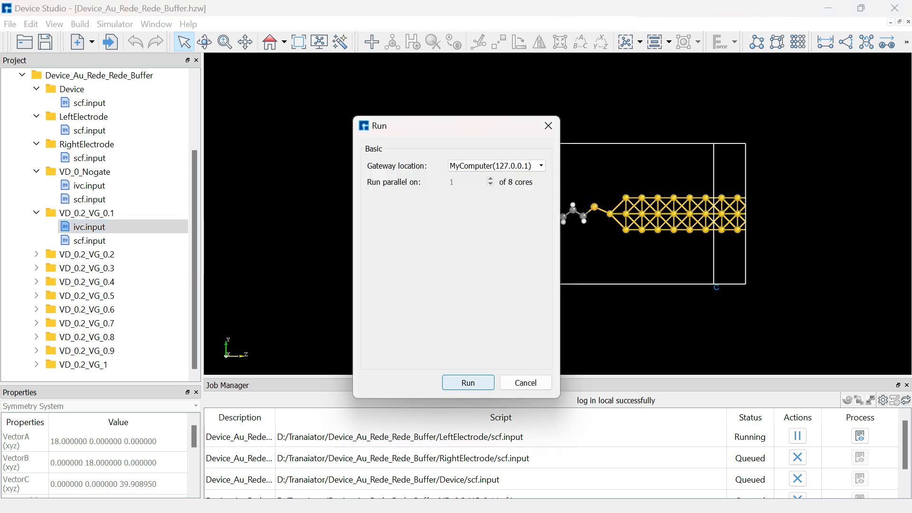
{"action": "key", "text": "Return"}
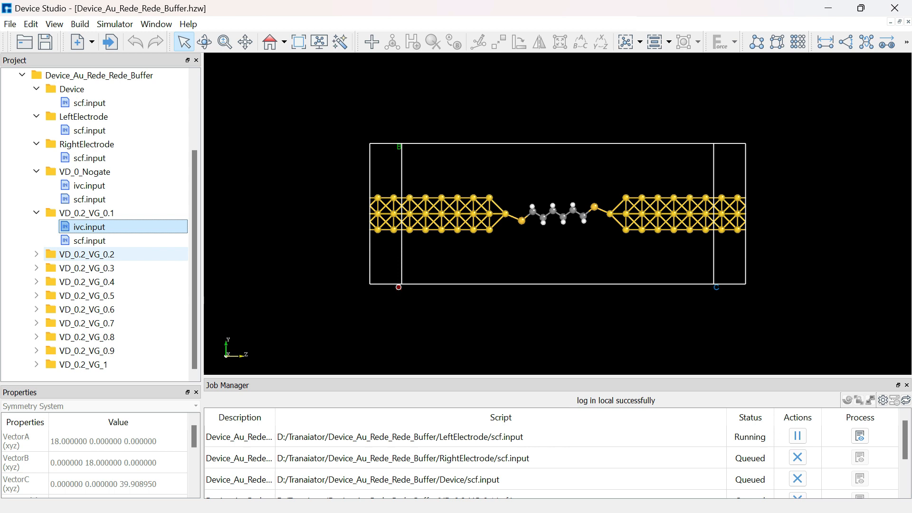
Run scf.input and then ivc.input from the VD_0.2_VG_0.2 folder on MyComputer.
{"action": "scroll", "coordinate": [101, 254], "scroll_direction": "down", "scroll_amount": 1}
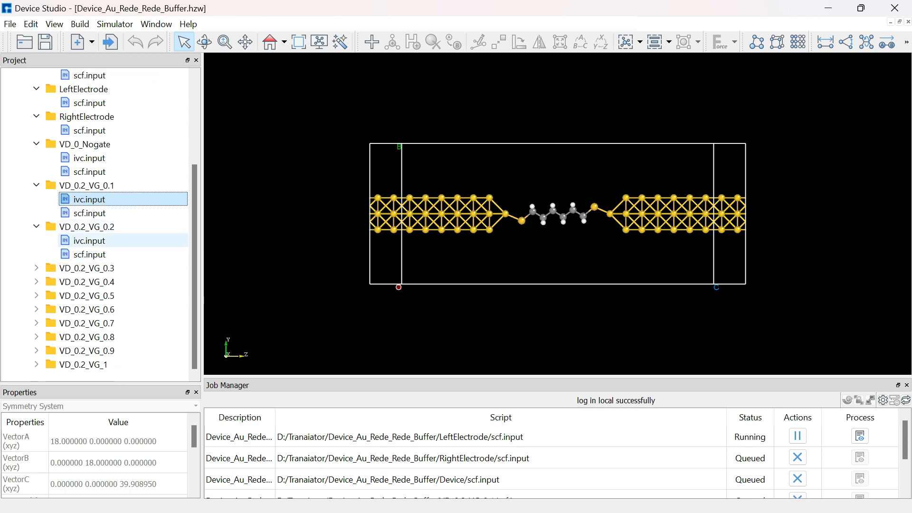
{"action": "left_click", "coordinate": [99, 254]}
{"action": "right_click", "coordinate": [91, 254]}
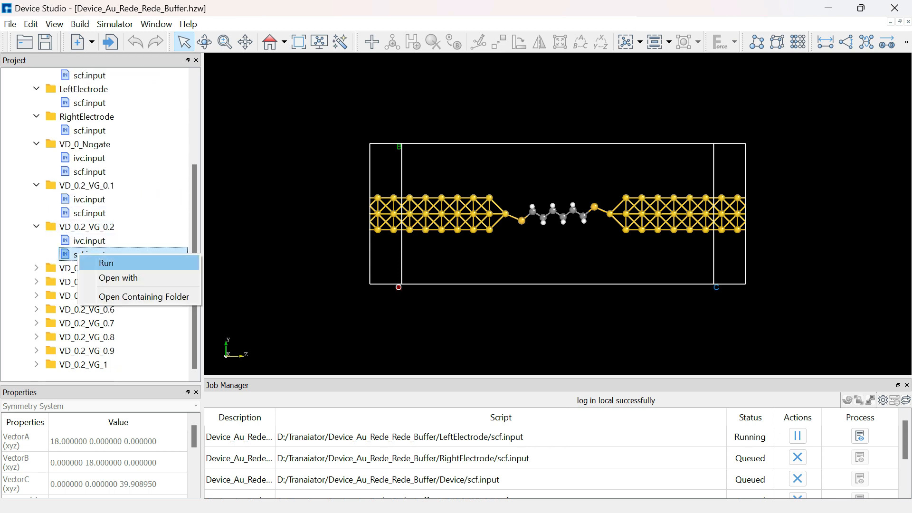
{"action": "left_click", "coordinate": [109, 262]}
{"action": "left_click", "coordinate": [469, 383]}
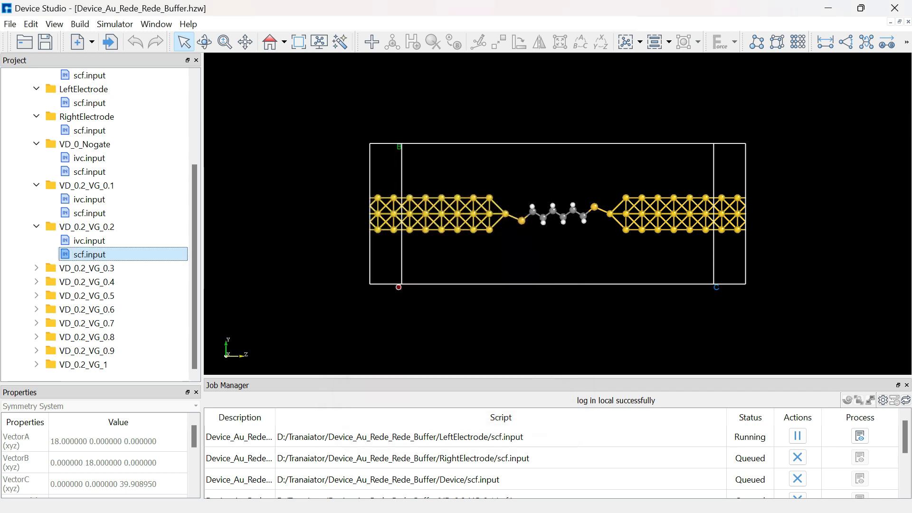
{"action": "left_click", "coordinate": [90, 241]}
{"action": "right_click", "coordinate": [104, 240]}
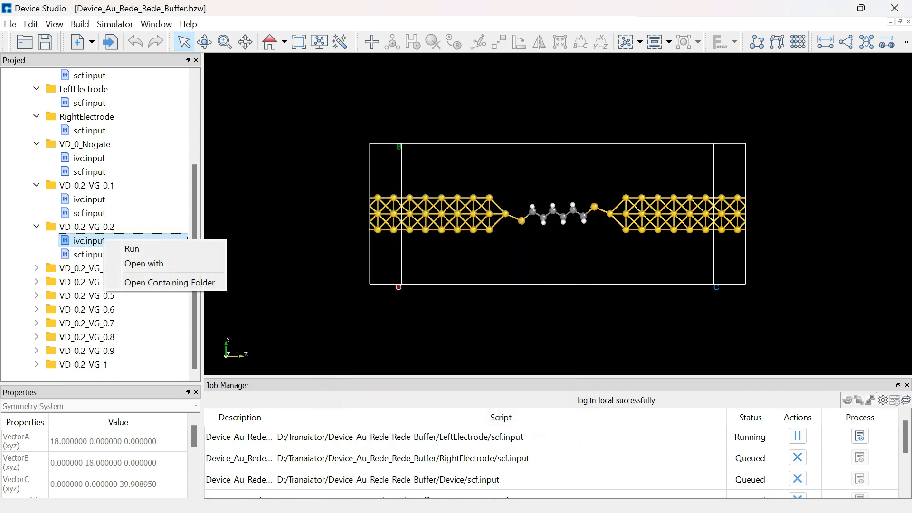
{"action": "left_click", "coordinate": [119, 248]}
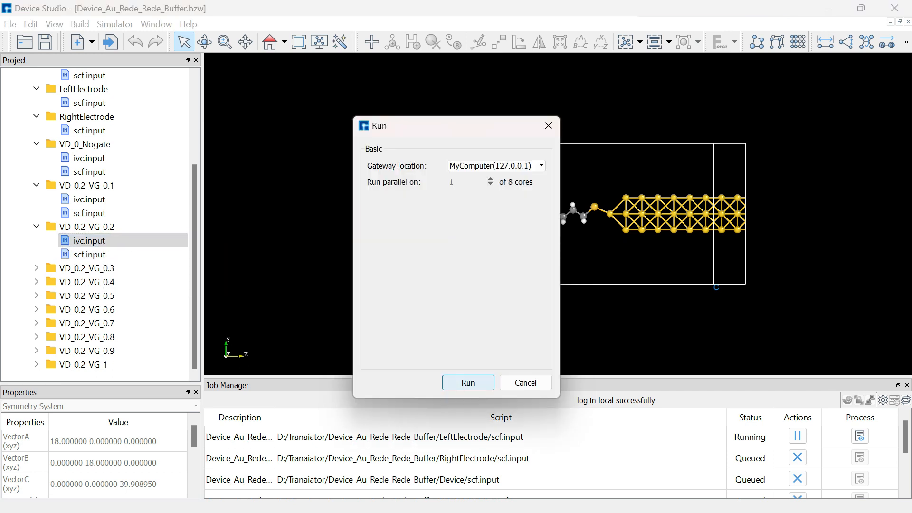
{"action": "left_click", "coordinate": [468, 383]}
Expand the VD_0.2_VG_0.3 folder and run its scf.input, followed by its ivc.input, on MyComputer.
{"action": "left_click", "coordinate": [37, 268]}
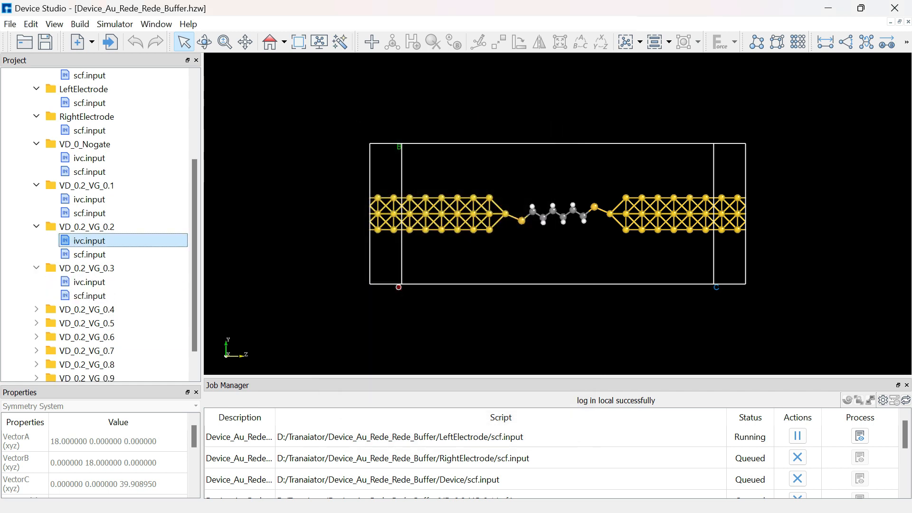
{"action": "scroll", "coordinate": [89, 281], "scroll_direction": "down", "scroll_amount": 1}
{"action": "left_click", "coordinate": [89, 269]}
{"action": "right_click", "coordinate": [90, 268]}
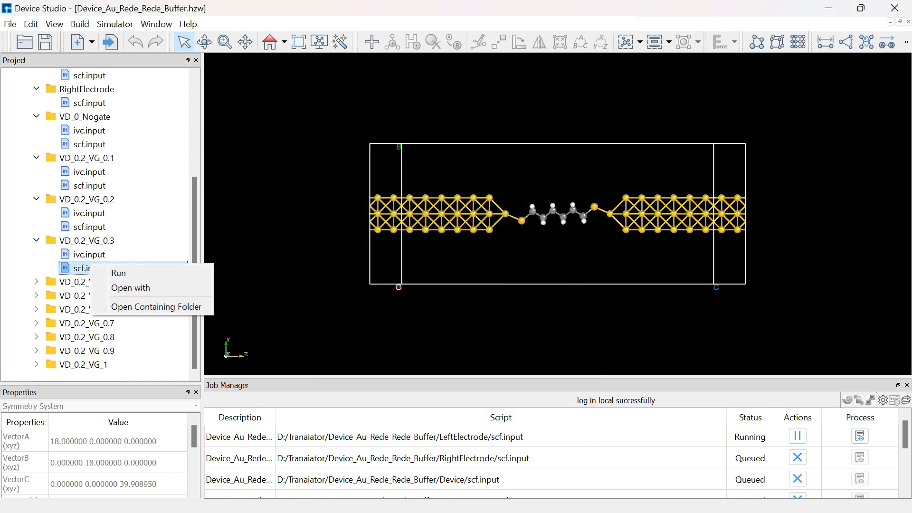
{"action": "left_click", "coordinate": [118, 273]}
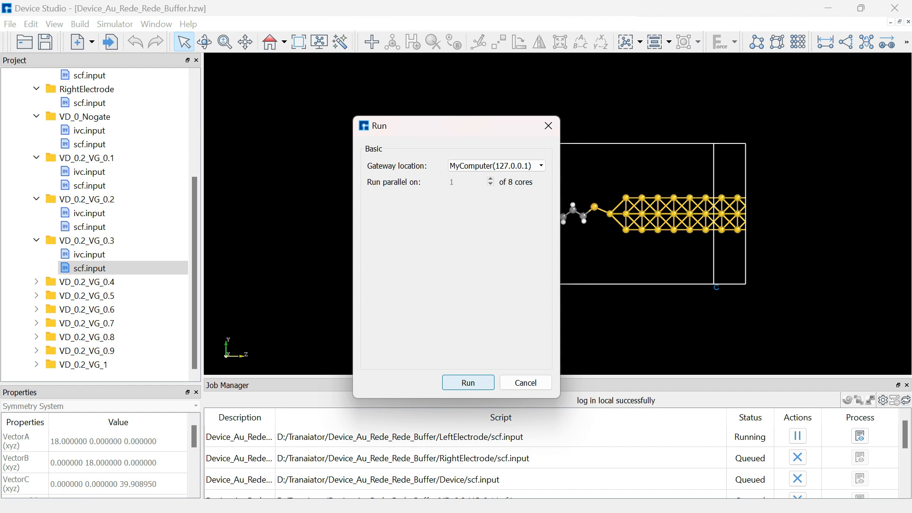
{"action": "left_click", "coordinate": [468, 383]}
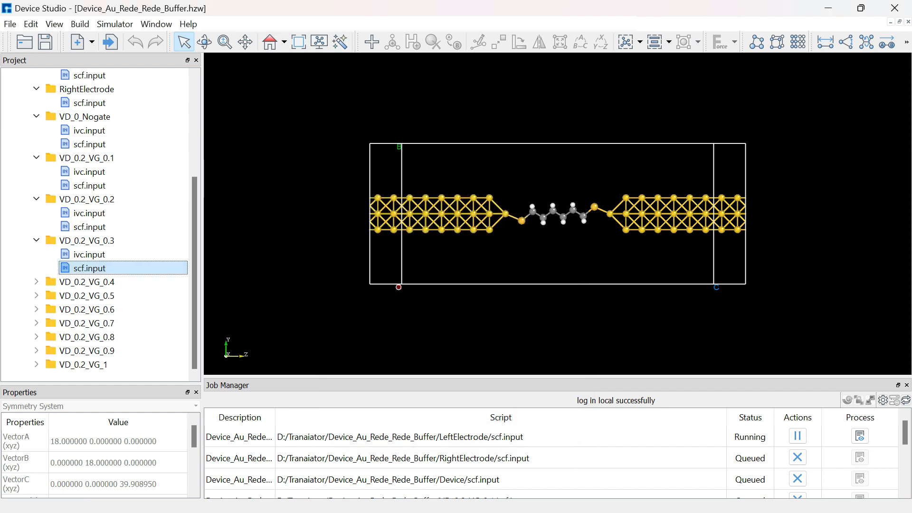
{"action": "right_click", "coordinate": [82, 259]}
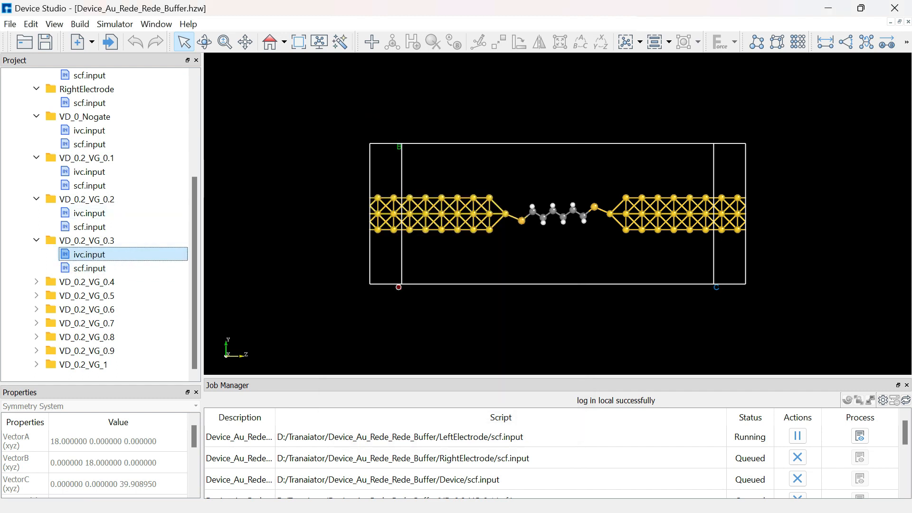
{"action": "left_click", "coordinate": [114, 268]}
{"action": "left_click", "coordinate": [468, 383]}
Expand the VD_0.2_VG_0.4 folder and run its scf.input, followed by its ivc.input, on MyComputer.
{"action": "left_click", "coordinate": [37, 281]}
{"action": "scroll", "coordinate": [37, 282], "scroll_direction": "down", "scroll_amount": 1}
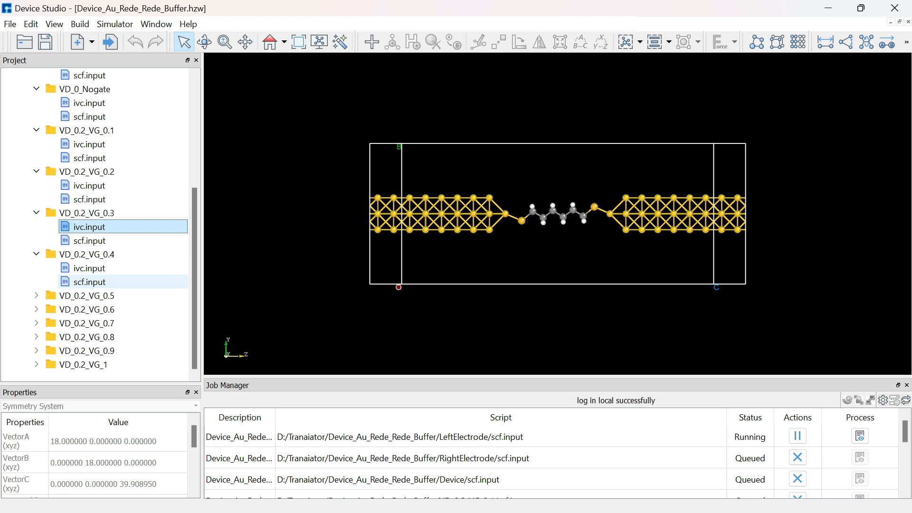
{"action": "right_click", "coordinate": [99, 286]}
{"action": "left_click", "coordinate": [126, 295]}
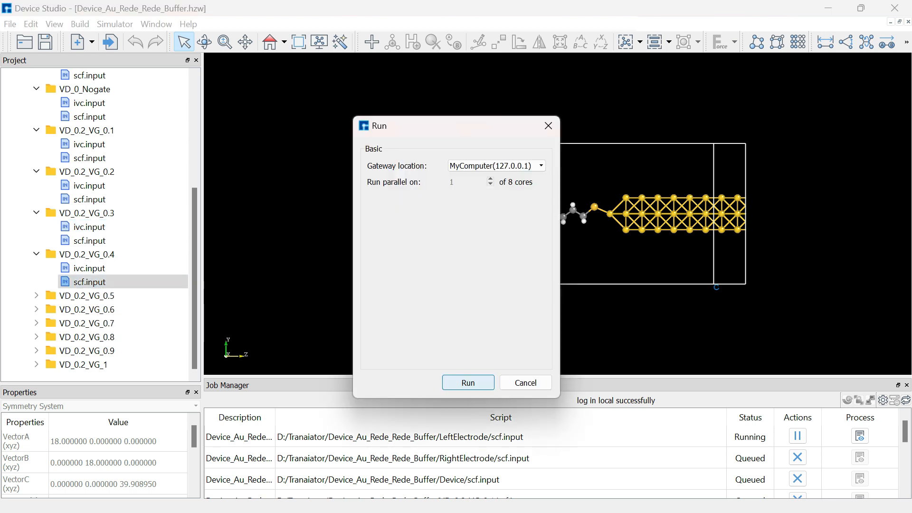
{"action": "left_click", "coordinate": [467, 382]}
{"action": "left_click", "coordinate": [133, 268]}
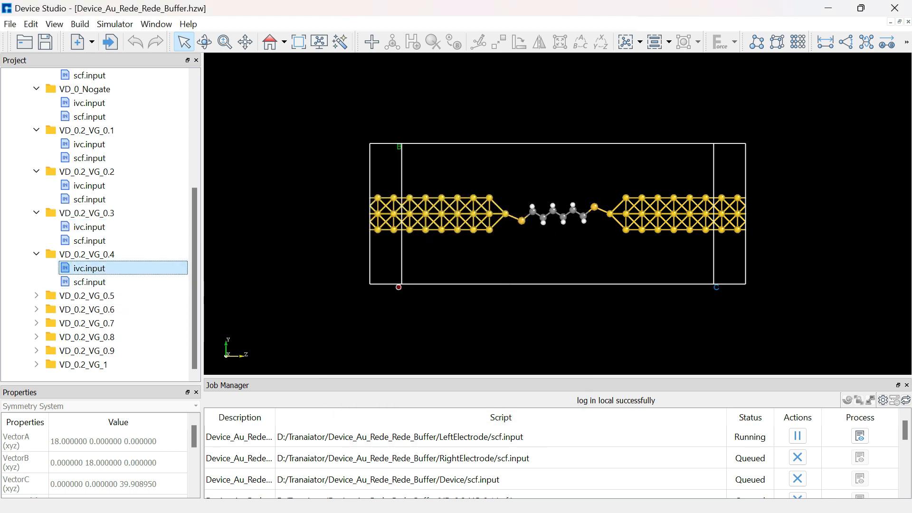
{"action": "right_click", "coordinate": [133, 268]}
{"action": "left_click", "coordinate": [159, 277]}
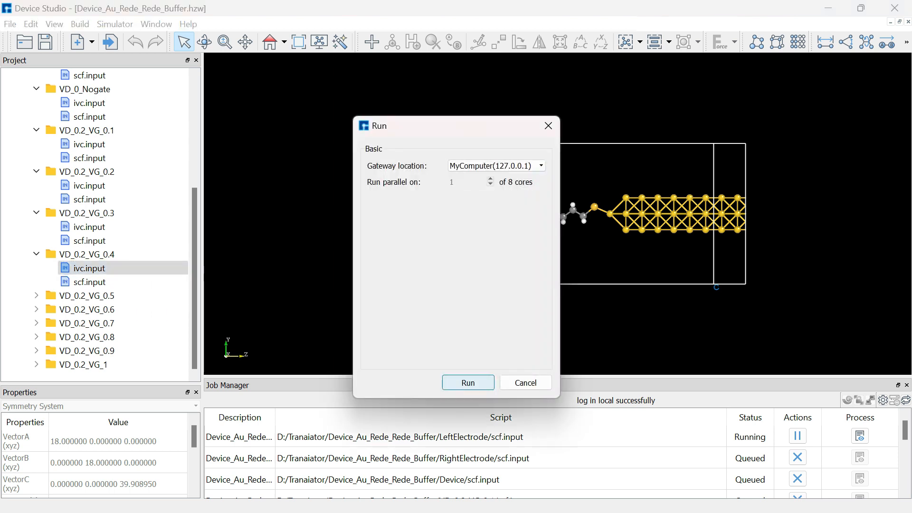
{"action": "left_click", "coordinate": [467, 381]}
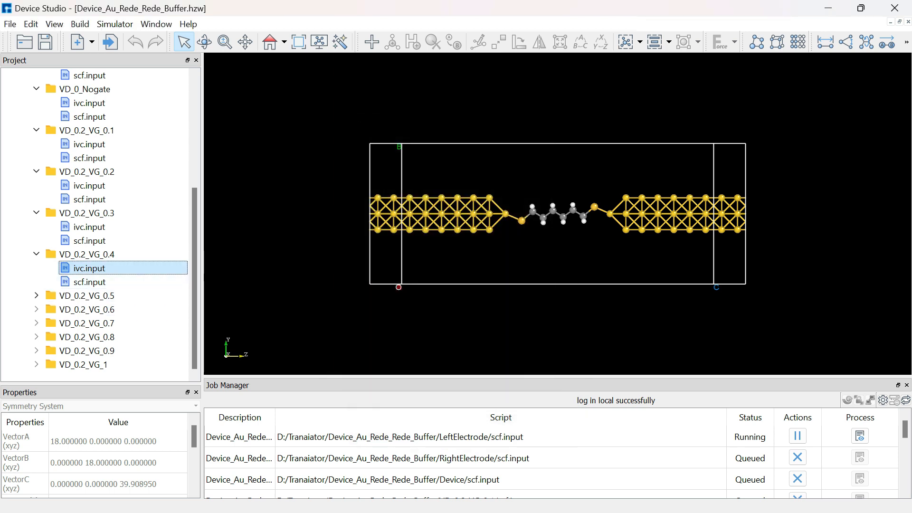
Expand the VD_0.2_VG_0.5 folder and run its scf.input, followed by its ivc.input, on MyComputer.
{"action": "left_click", "coordinate": [36, 296]}
{"action": "scroll", "coordinate": [119, 296], "scroll_direction": "down", "scroll_amount": 1}
{"action": "left_click", "coordinate": [123, 296]}
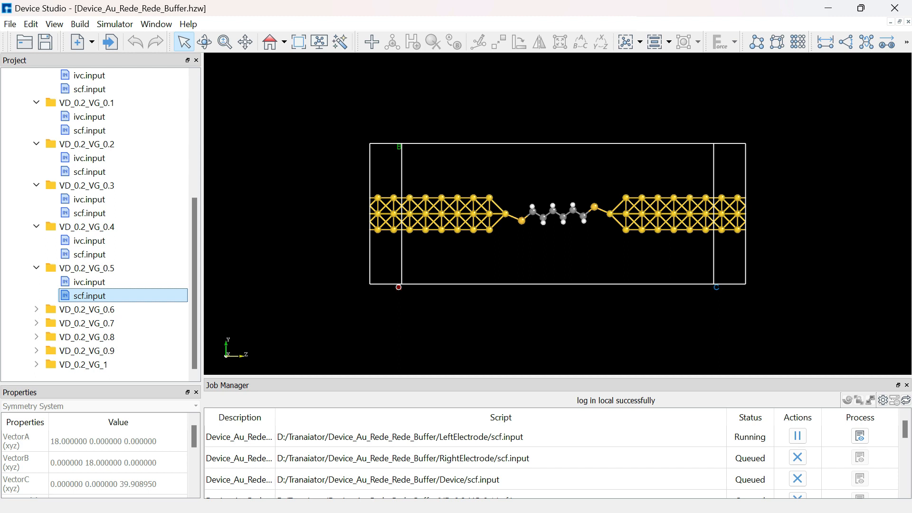
{"action": "right_click", "coordinate": [145, 295]}
{"action": "left_click", "coordinate": [175, 302]}
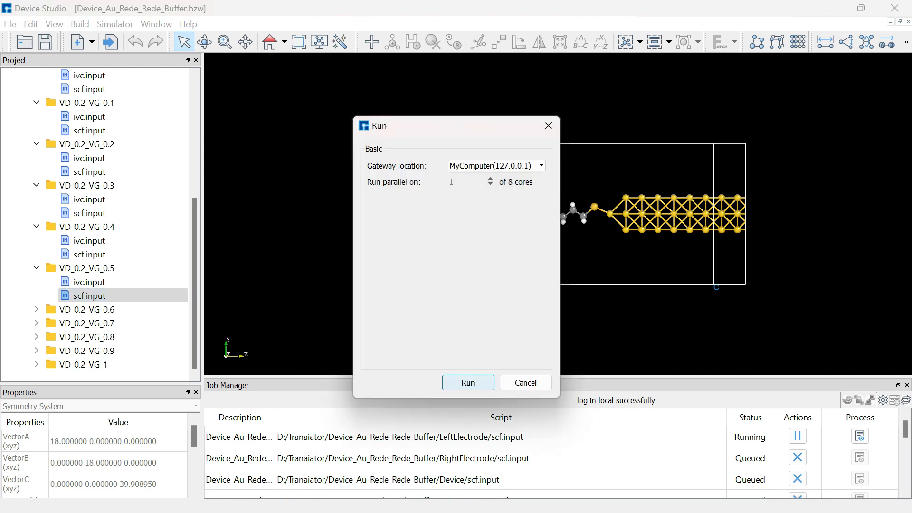
{"action": "left_click", "coordinate": [468, 383]}
{"action": "left_click", "coordinate": [142, 281]}
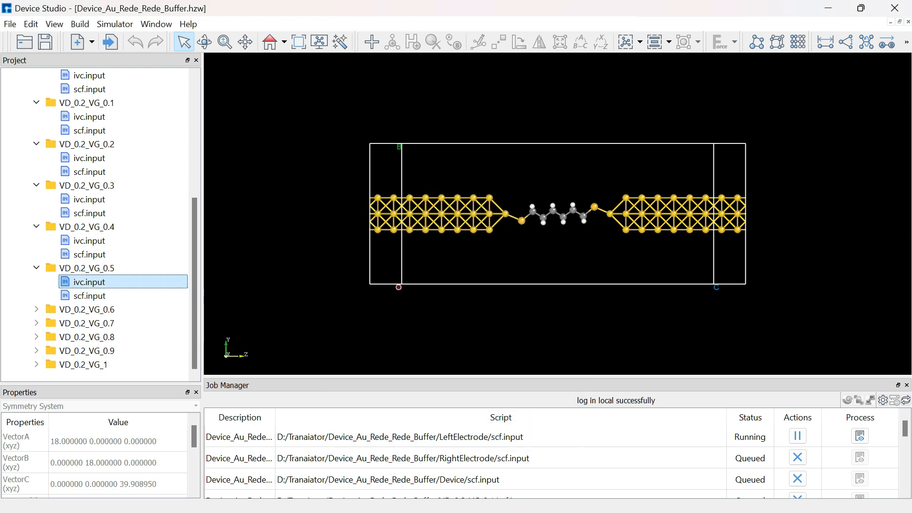
{"action": "right_click", "coordinate": [148, 281]}
{"action": "left_click", "coordinate": [175, 288]}
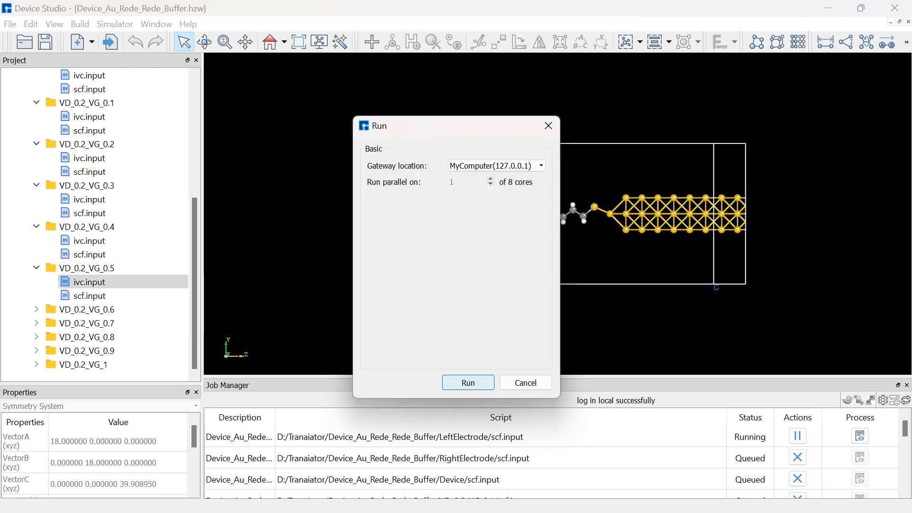
{"action": "left_click", "coordinate": [468, 382]}
Expand the VD_0.2_VG_0.6 folder and run its scf.input, followed by its ivc.input, on MyComputer.
{"action": "left_click", "coordinate": [36, 309]}
{"action": "scroll", "coordinate": [36, 310], "scroll_direction": "down", "scroll_amount": 1}
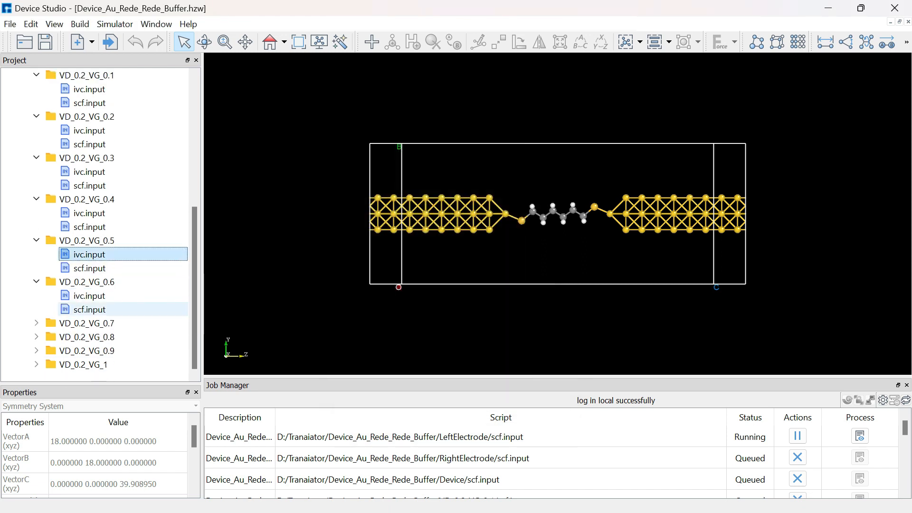
{"action": "left_click", "coordinate": [76, 309]}
{"action": "right_click", "coordinate": [76, 310]}
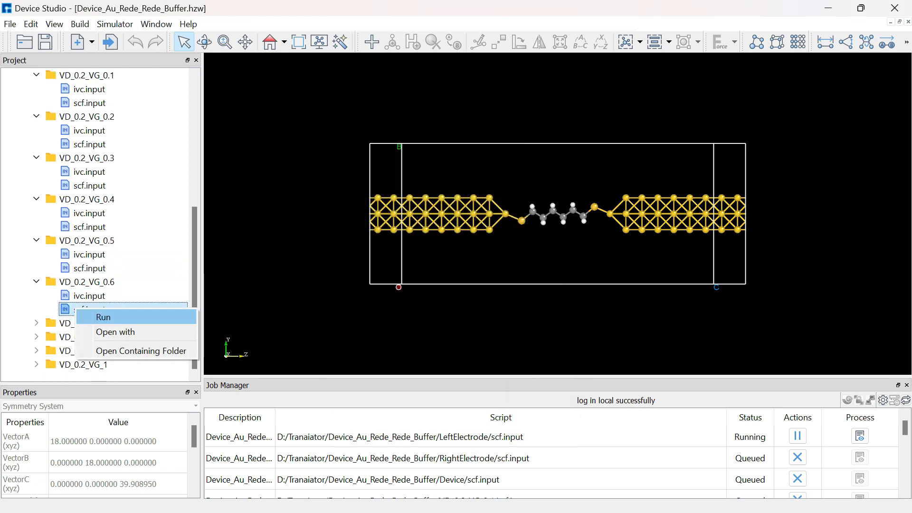
{"action": "left_click", "coordinate": [103, 317]}
{"action": "left_click", "coordinate": [467, 381]}
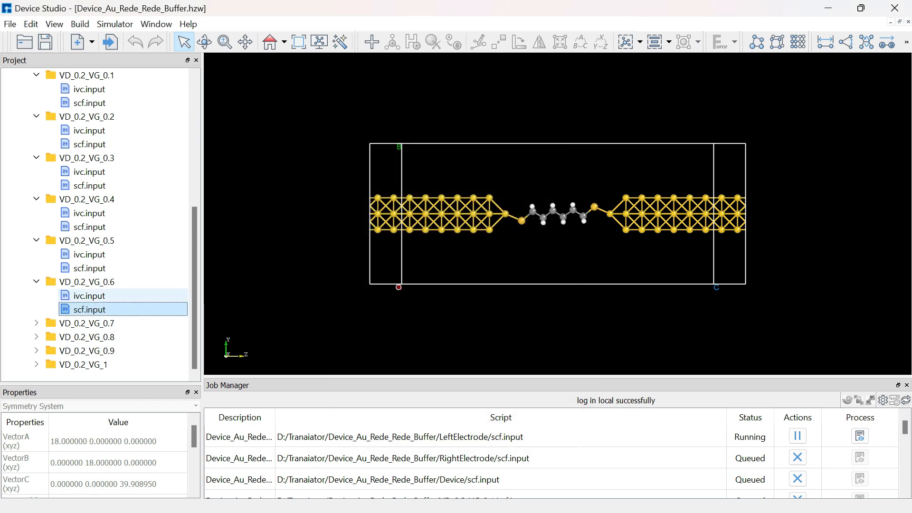
{"action": "right_click", "coordinate": [154, 292]}
{"action": "left_click", "coordinate": [180, 303]}
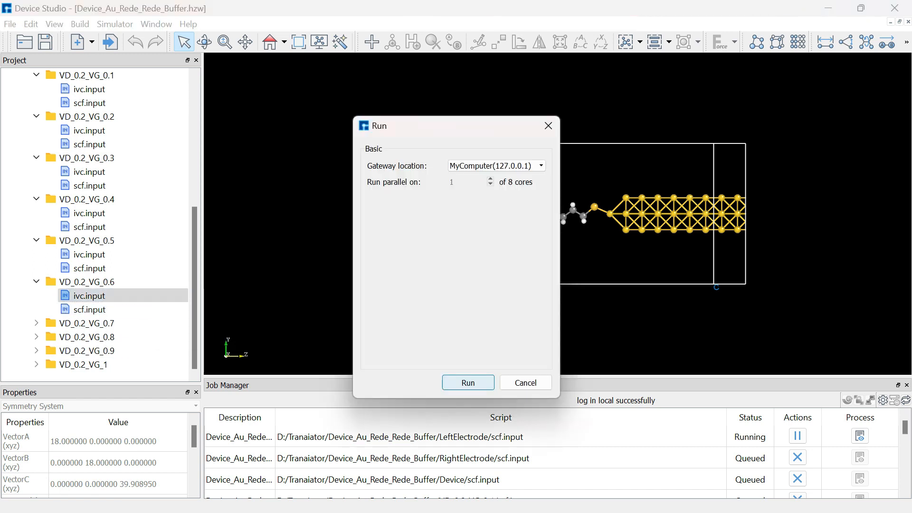
{"action": "left_click", "coordinate": [468, 383]}
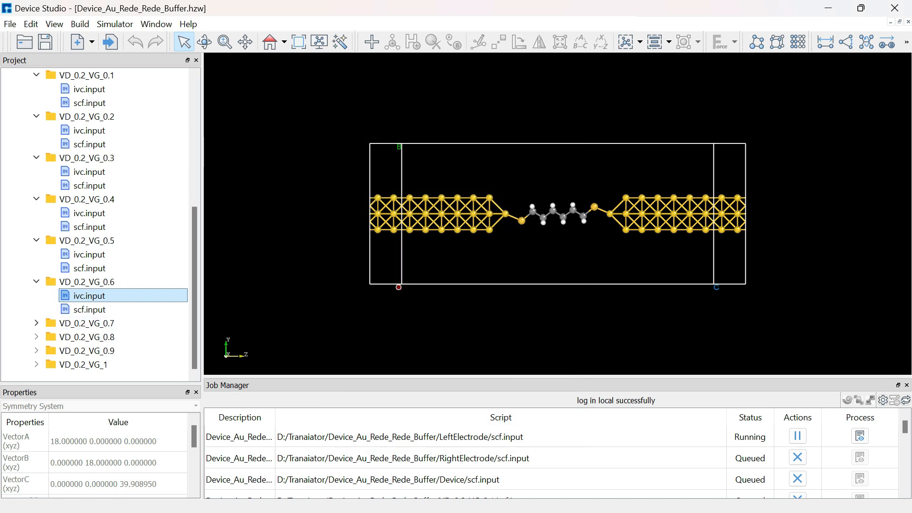
Expand the VD_0.2_VG_0.7 folder and run its scf.input, followed by its ivc.input, on MyComputer.
{"action": "left_click", "coordinate": [36, 323]}
{"action": "right_click", "coordinate": [76, 322]}
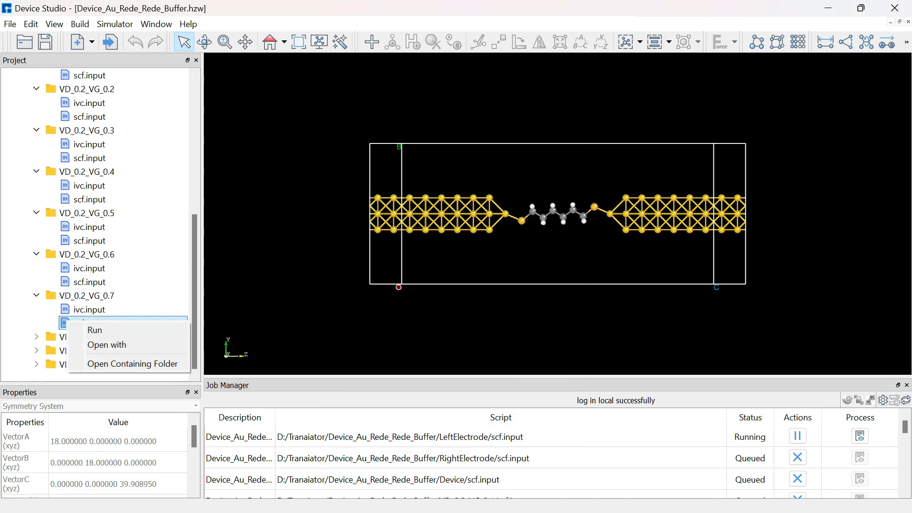
{"action": "left_click", "coordinate": [93, 328]}
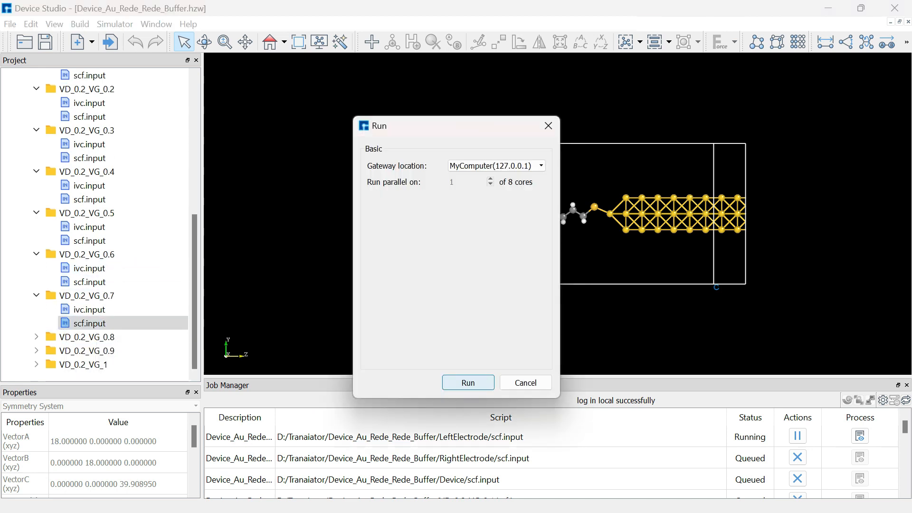
{"action": "left_click", "coordinate": [468, 382]}
{"action": "right_click", "coordinate": [157, 309]}
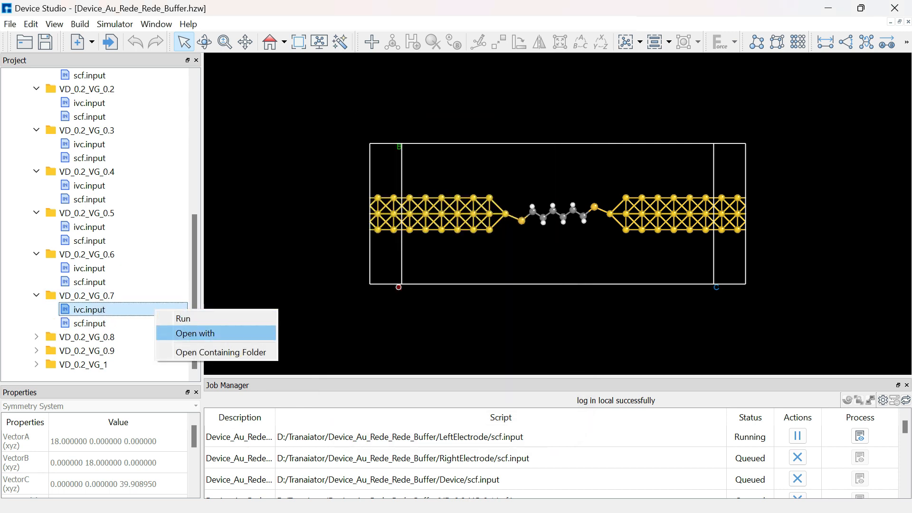
{"action": "left_click", "coordinate": [190, 318]}
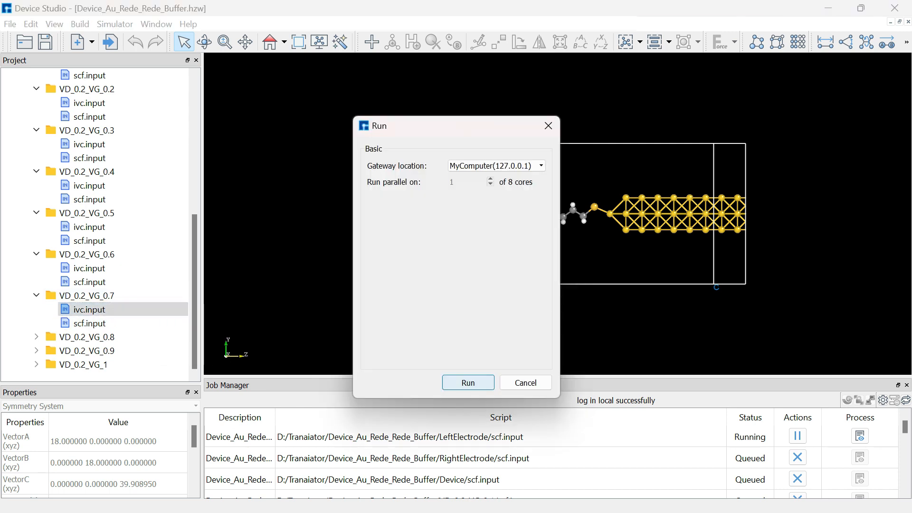
{"action": "left_click", "coordinate": [480, 384]}
Expand the VD_0.2_VG_0.8 folder and run its scf.input, followed by its ivc.input, on MyComputer.
{"action": "left_click", "coordinate": [36, 337]}
{"action": "scroll", "coordinate": [90, 337], "scroll_direction": "down", "scroll_amount": 1}
{"action": "left_click", "coordinate": [90, 337]}
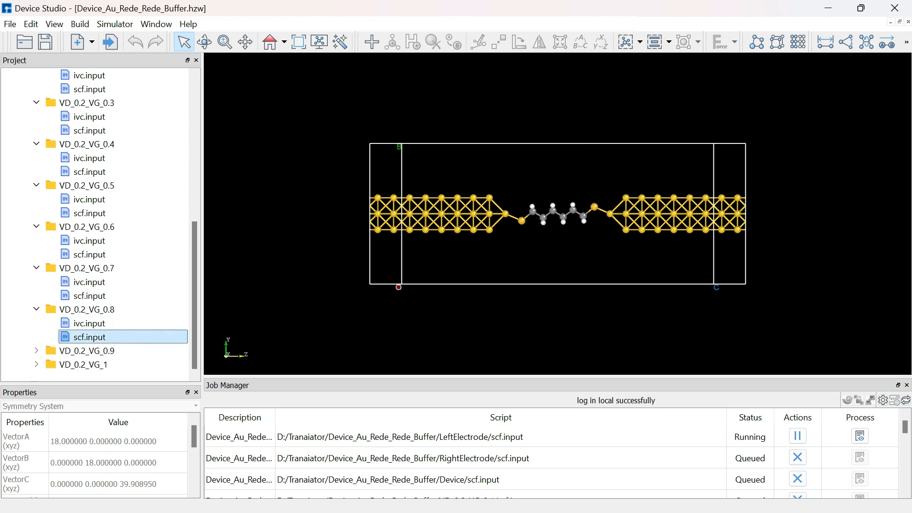
{"action": "right_click", "coordinate": [101, 338]}
{"action": "left_click", "coordinate": [121, 348]}
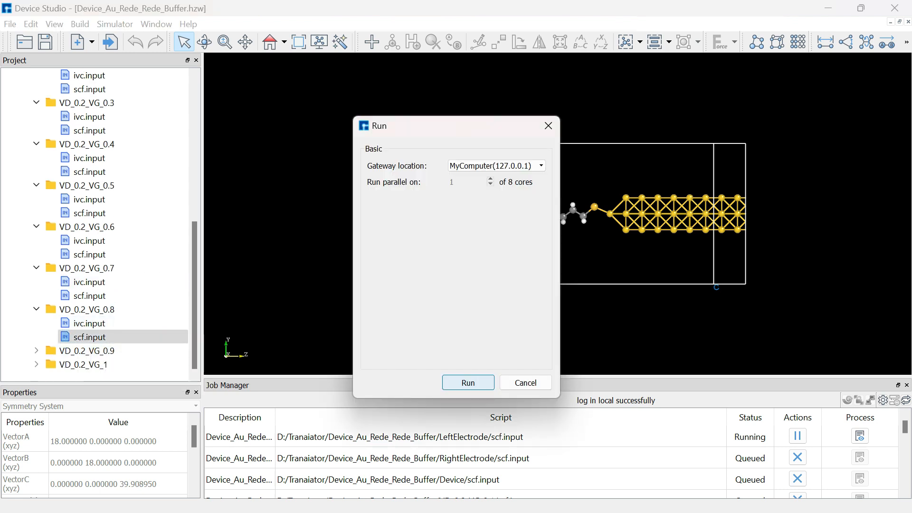
{"action": "left_click", "coordinate": [468, 382]}
{"action": "left_click", "coordinate": [91, 324]}
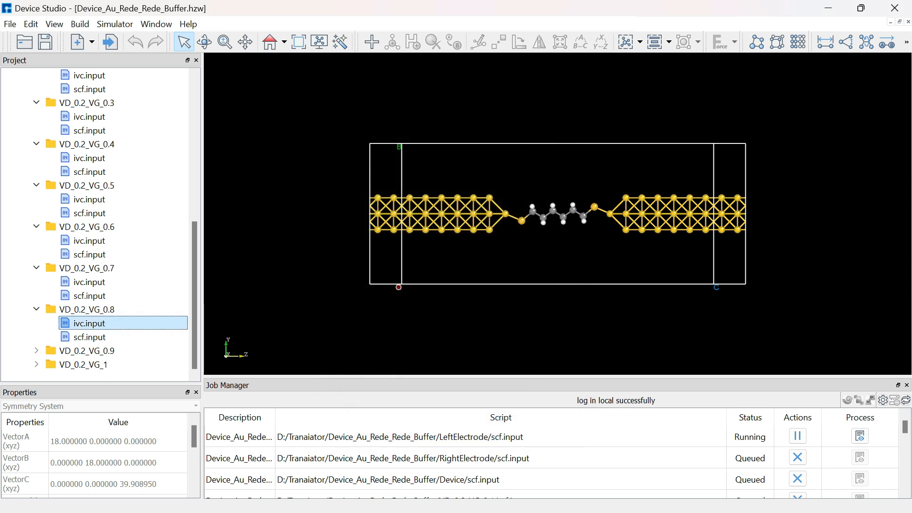
{"action": "right_click", "coordinate": [101, 323]}
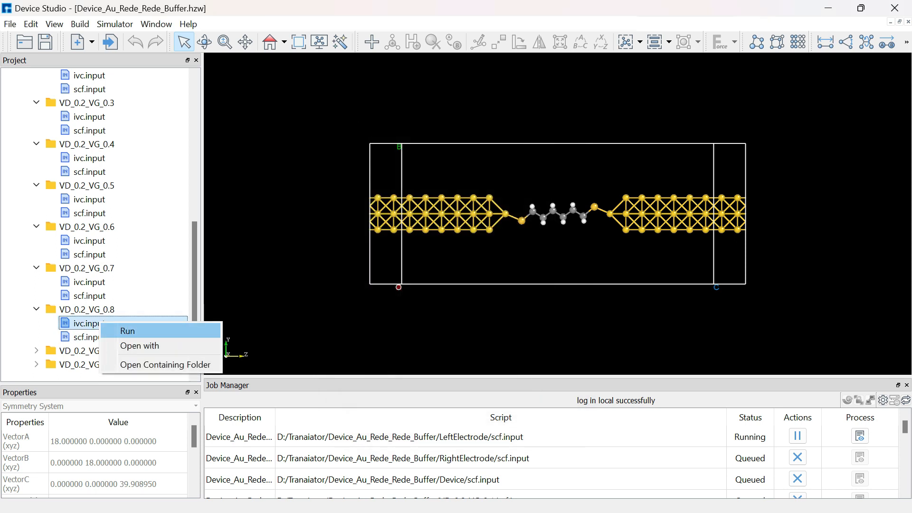
{"action": "left_click", "coordinate": [128, 331]}
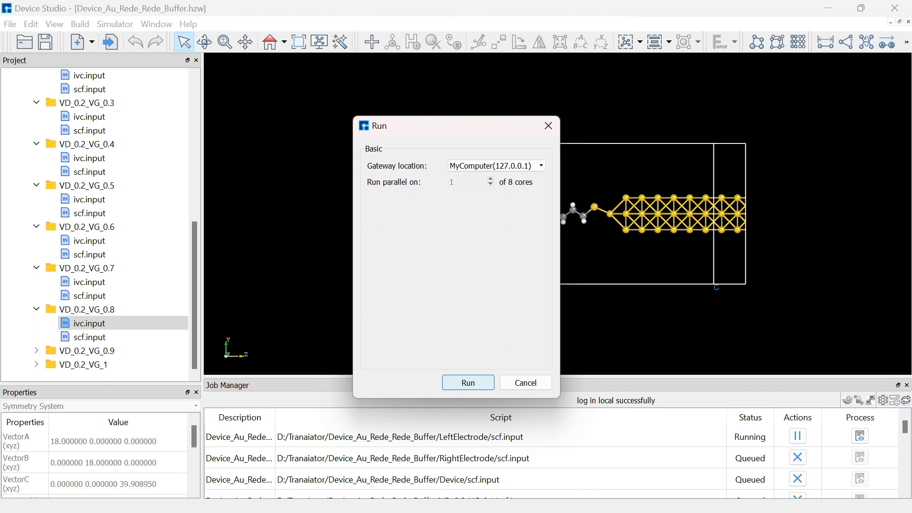
{"action": "left_click", "coordinate": [467, 382]}
Expand the VD_0.2_VG_0.9 folder to reach its input files.
{"action": "left_click", "coordinate": [36, 351]}
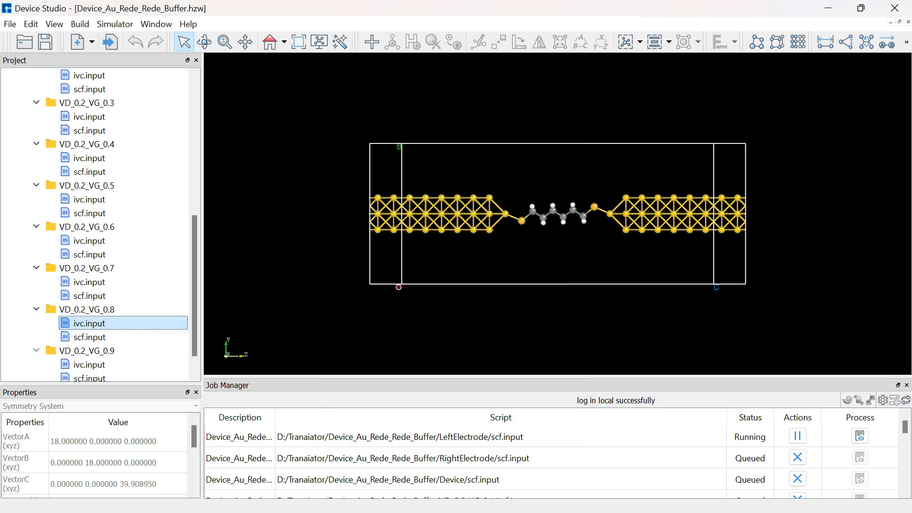
{"action": "scroll", "coordinate": [105, 351], "scroll_direction": "down", "scroll_amount": 1}
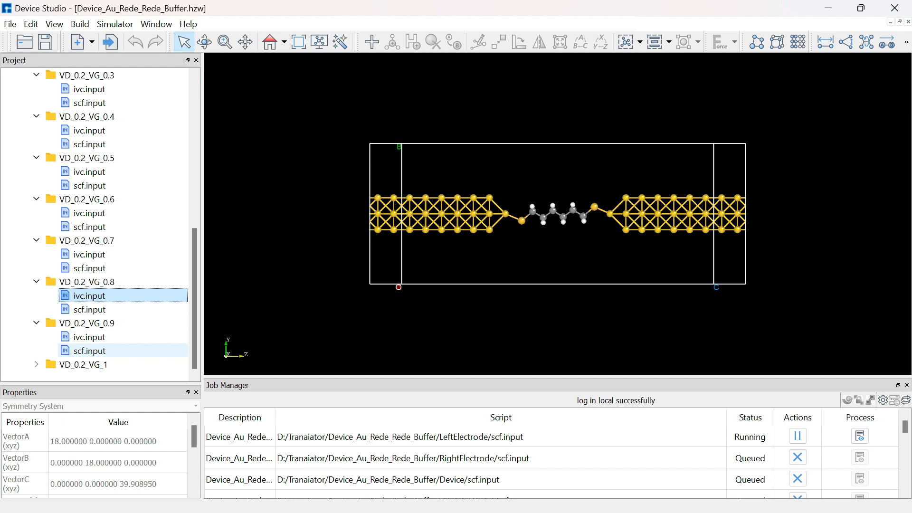
{"action": "right_click", "coordinate": [106, 334]}
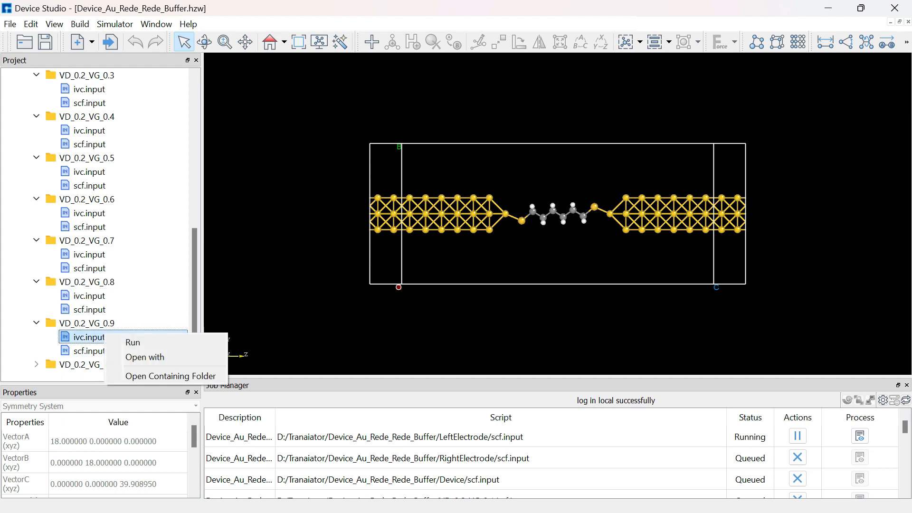
{"action": "left_click", "coordinate": [130, 346]}
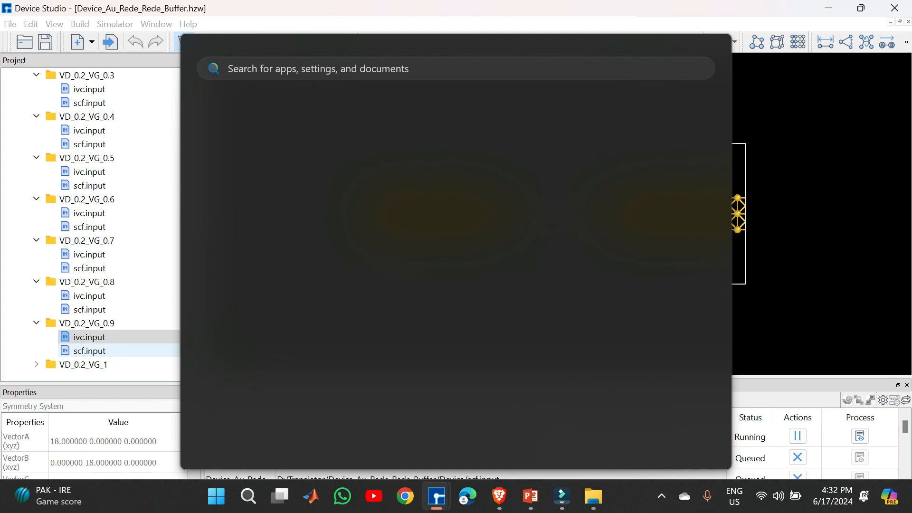
{"action": "left_click", "coordinate": [129, 349]}
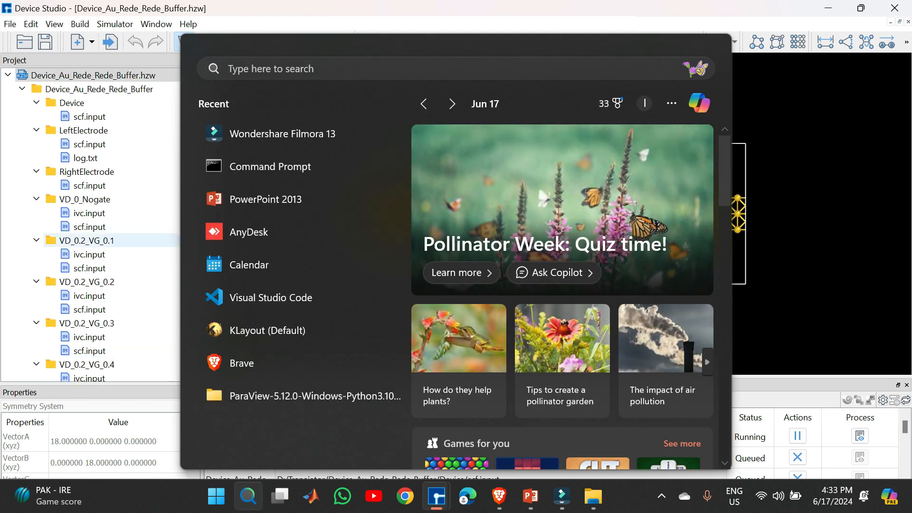
{"action": "left_click", "coordinate": [100, 227]}
{"action": "scroll", "coordinate": [91, 223], "scroll_direction": "down", "scroll_amount": 6}
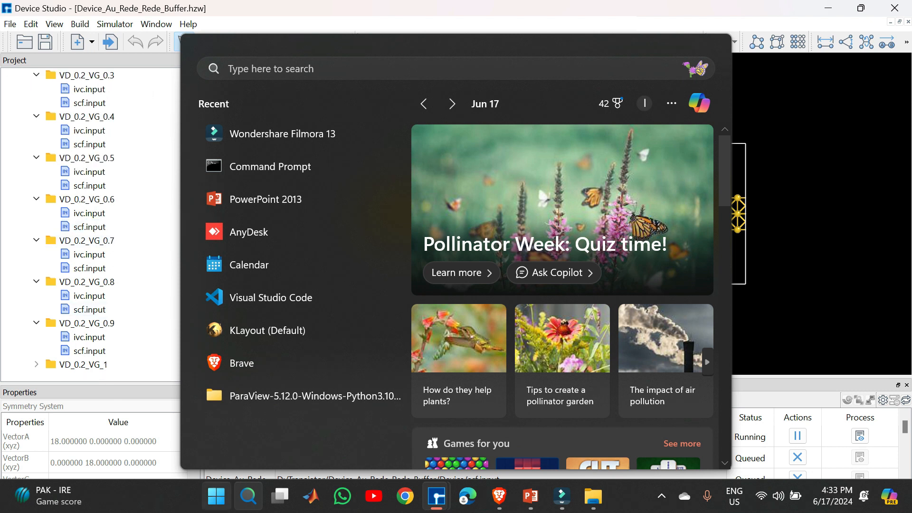
{"action": "left_click", "coordinate": [216, 496]}
{"action": "left_click", "coordinate": [216, 496]}
{"action": "left_click", "coordinate": [218, 495]}
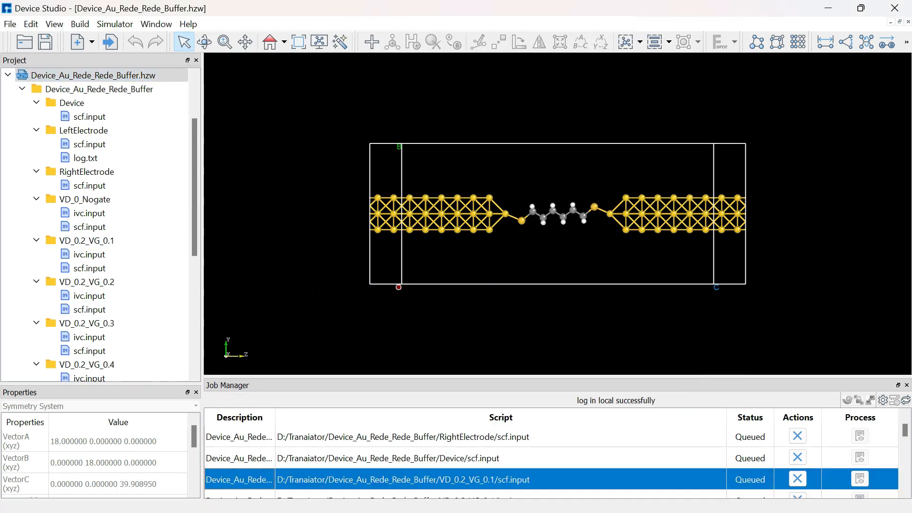
Run scf.input and then ivc.input from the VD_0.2_VG_0.9 folder on MyComputer.
{"action": "scroll", "coordinate": [90, 337], "scroll_direction": "down", "scroll_amount": 6}
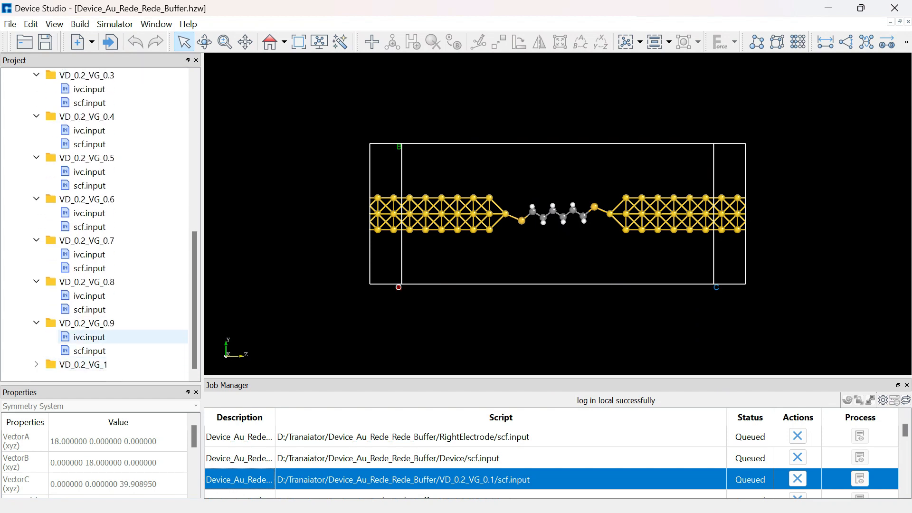
{"action": "right_click", "coordinate": [105, 337]}
{"action": "left_click", "coordinate": [78, 350]}
{"action": "right_click", "coordinate": [78, 350]}
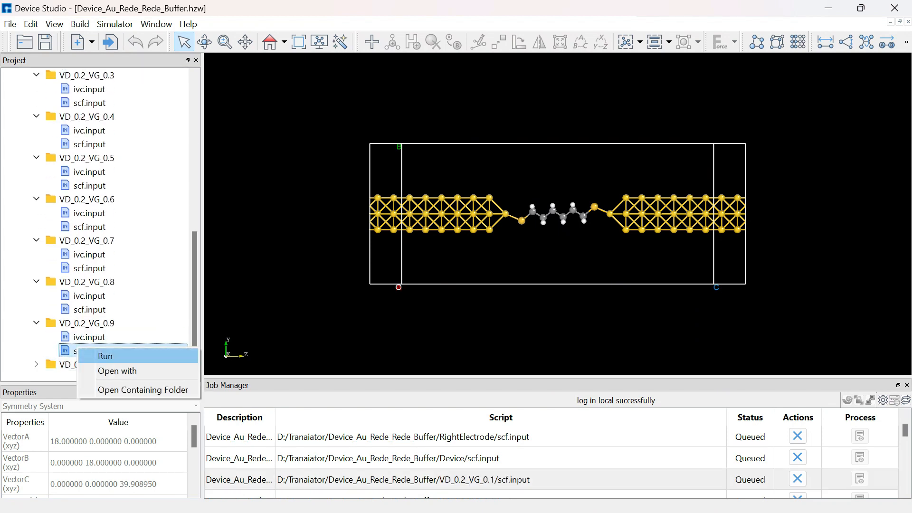
{"action": "left_click", "coordinate": [105, 356]}
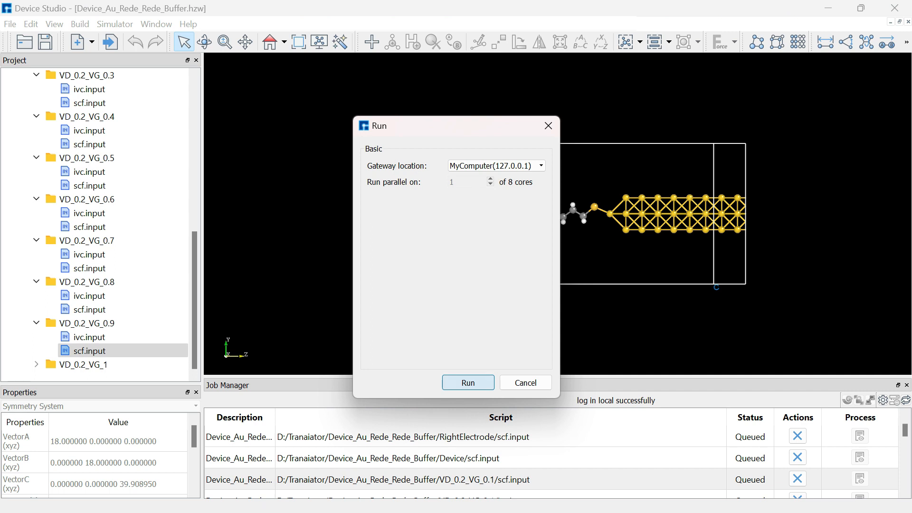
{"action": "left_click", "coordinate": [468, 382]}
{"action": "left_click", "coordinate": [124, 337]}
{"action": "right_click", "coordinate": [141, 335]}
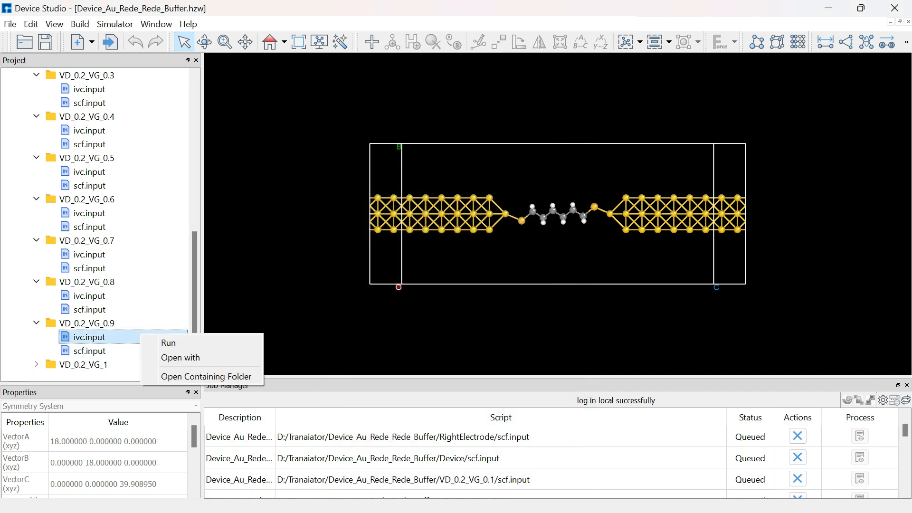
{"action": "left_click", "coordinate": [169, 343]}
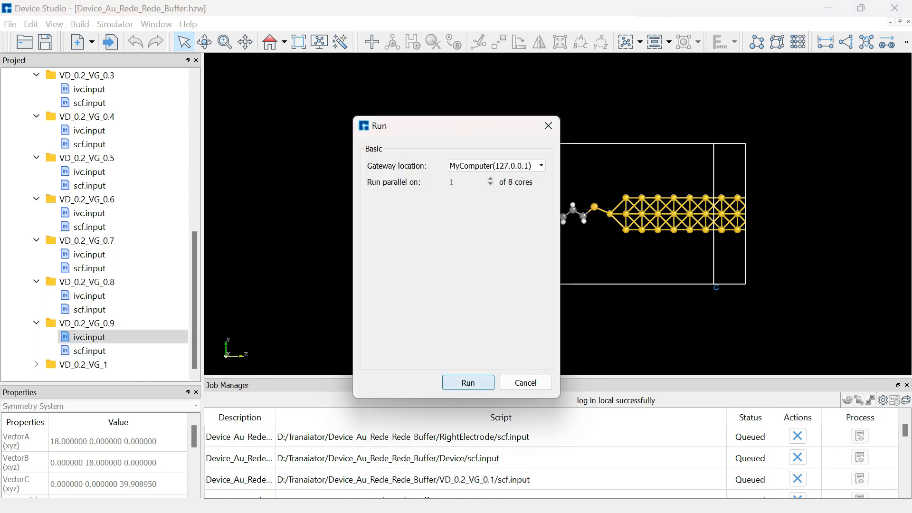
{"action": "left_click", "coordinate": [468, 383]}
Expand the VD_0.2_VG_1 folder and run its scf.input, followed by its ivc.input, on MyComputer.
{"action": "left_click", "coordinate": [36, 365]}
{"action": "scroll", "coordinate": [91, 364], "scroll_direction": "down", "scroll_amount": 1}
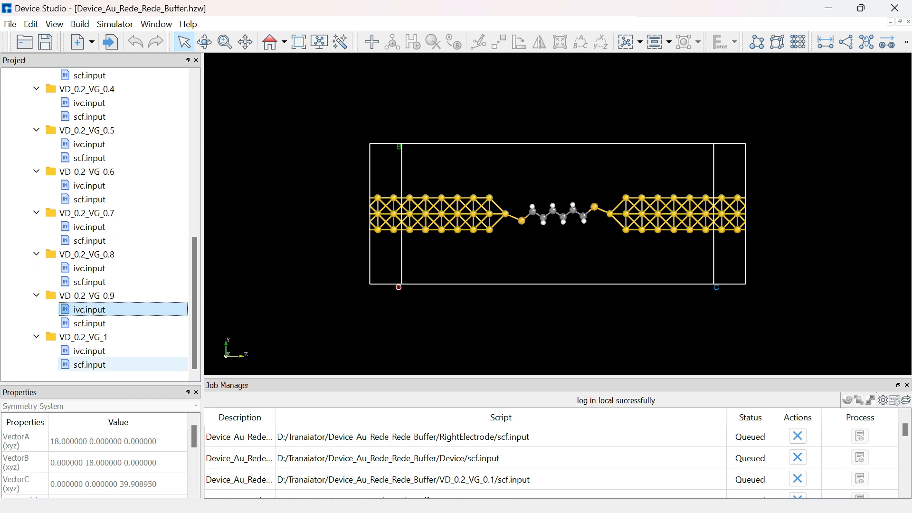
{"action": "right_click", "coordinate": [81, 364]}
{"action": "left_click", "coordinate": [95, 370]}
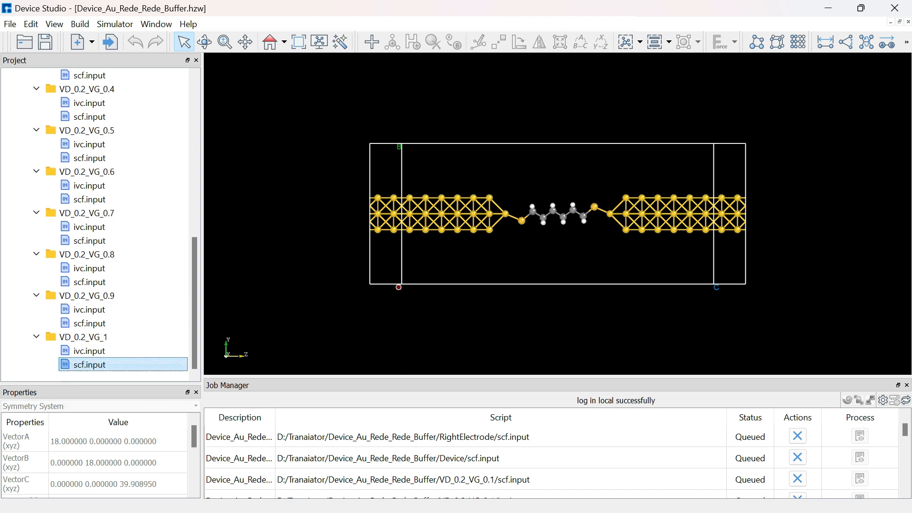
{"action": "left_click", "coordinate": [468, 382]}
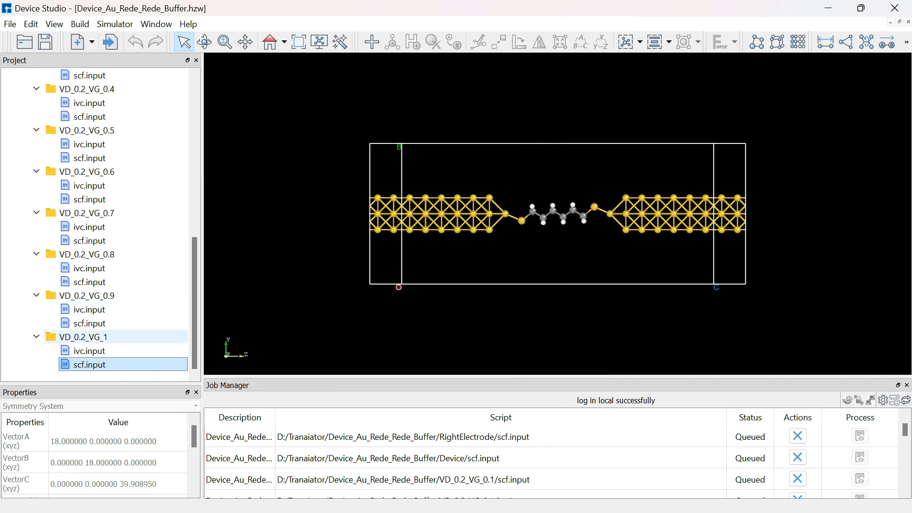
{"action": "left_click", "coordinate": [89, 351]}
{"action": "right_click", "coordinate": [119, 351]}
{"action": "left_click", "coordinate": [135, 358]}
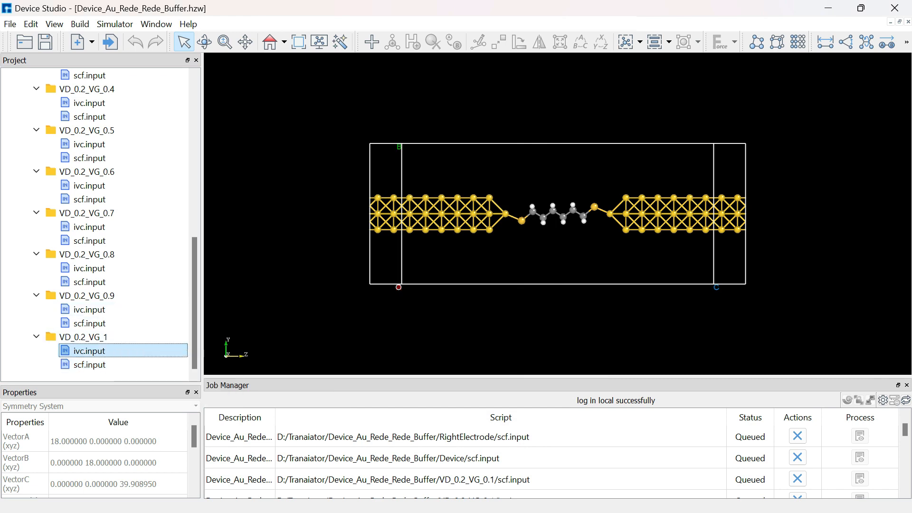
{"action": "left_click", "coordinate": [468, 383]}
View the process output of the LeftElectrode scf.input job, examine its self-consistent loop progress, and close the job status window.
{"action": "scroll", "coordinate": [119, 158], "scroll_direction": "up", "scroll_amount": 9}
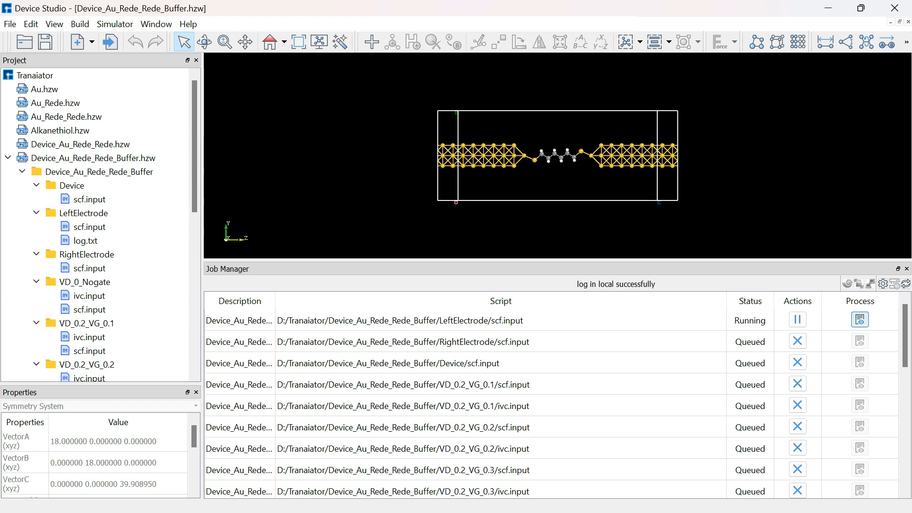
{"action": "left_click", "coordinate": [860, 321]}
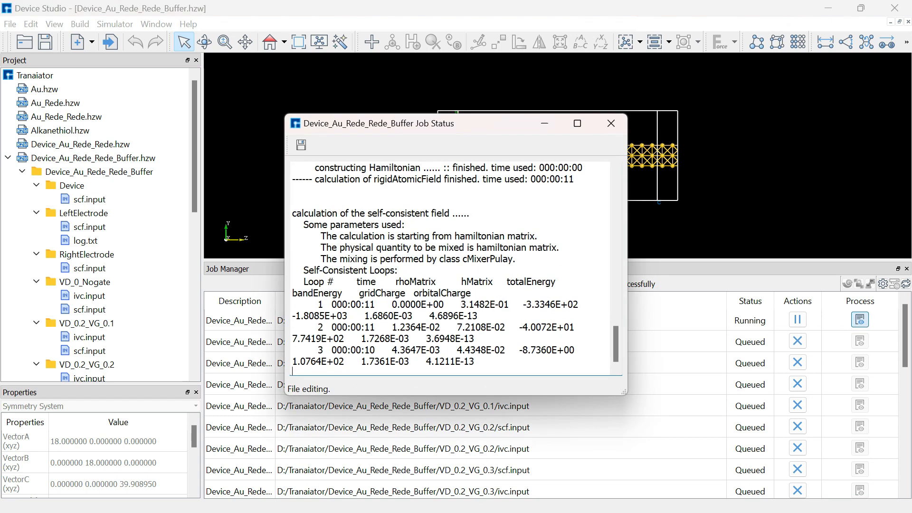
{"action": "left_click_drag", "start_coordinate": [489, 124], "coordinate": [483, 115]}
{"action": "left_click_drag", "start_coordinate": [278, 107], "coordinate": [204, 68]}
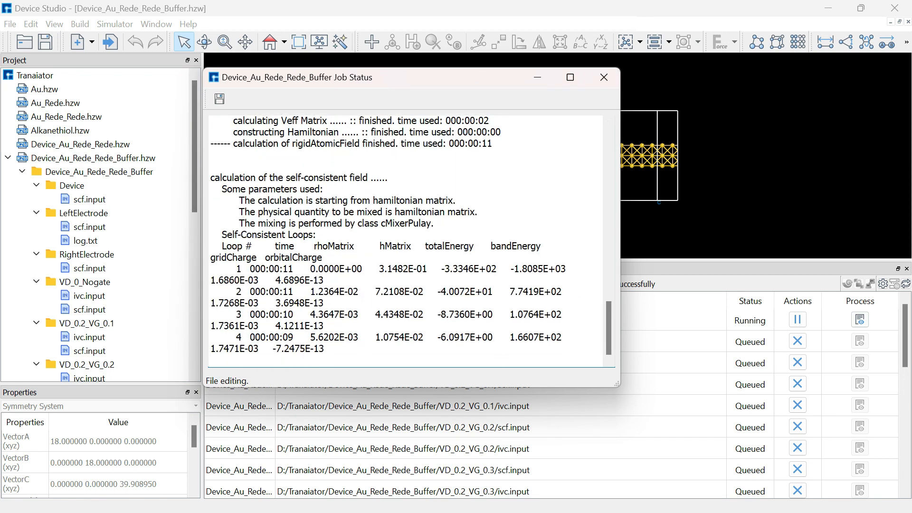
{"action": "left_click", "coordinate": [604, 77]}
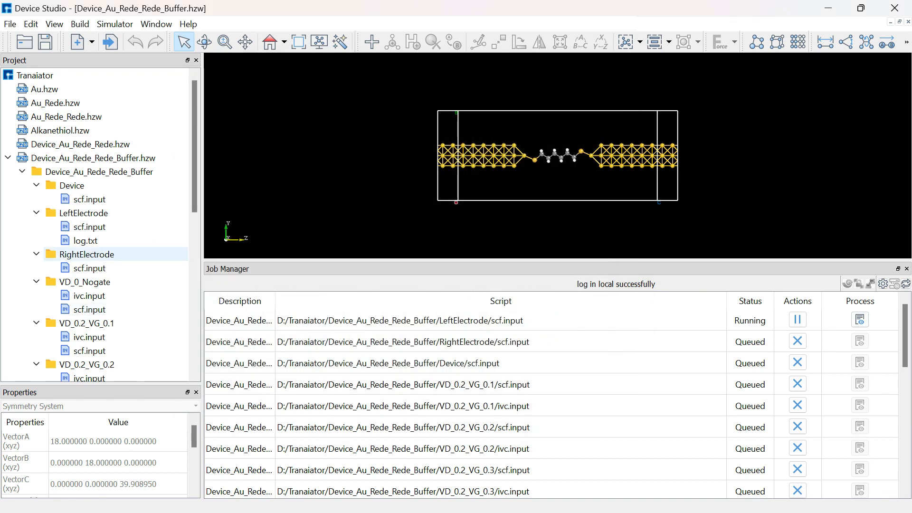
Open the LeftElectrode log.txt for viewing and check the job statuses through the end of the job list.
{"action": "right_click", "coordinate": [91, 241]}
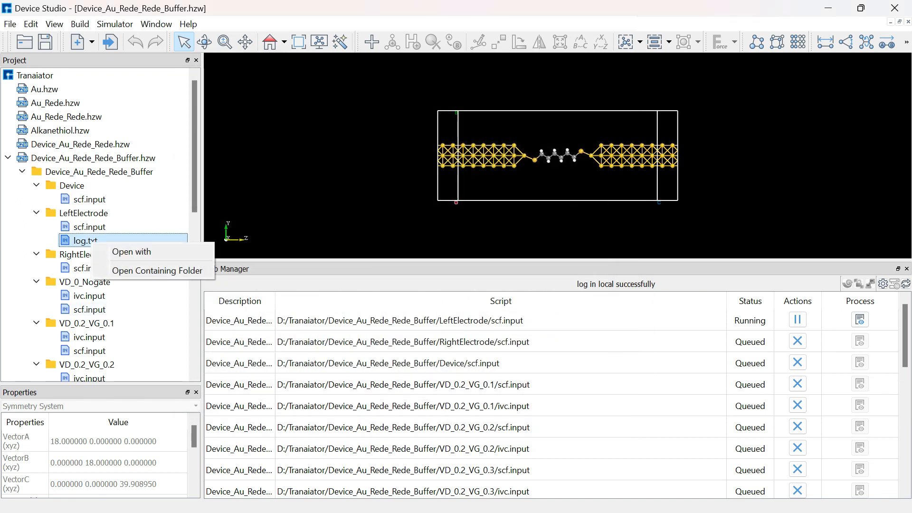
{"action": "left_click", "coordinate": [131, 251]}
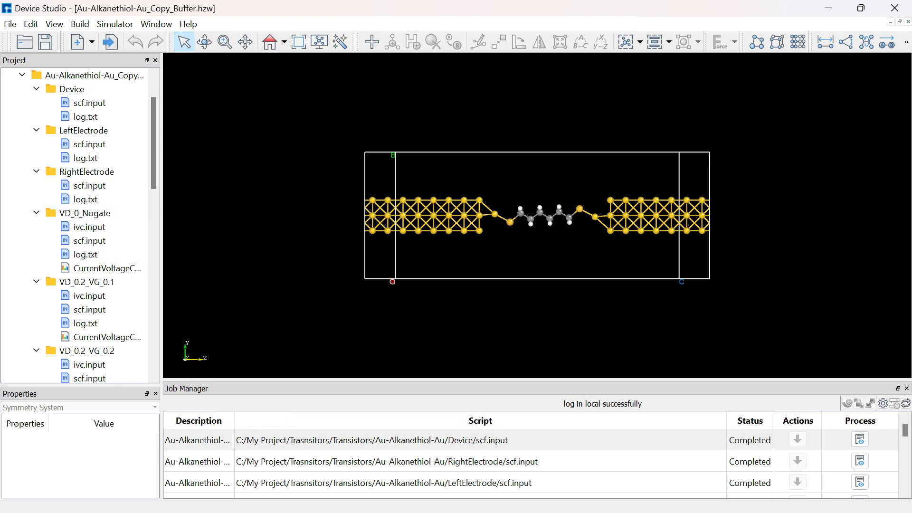
{"action": "scroll", "coordinate": [480, 441], "scroll_direction": "down", "scroll_amount": 12}
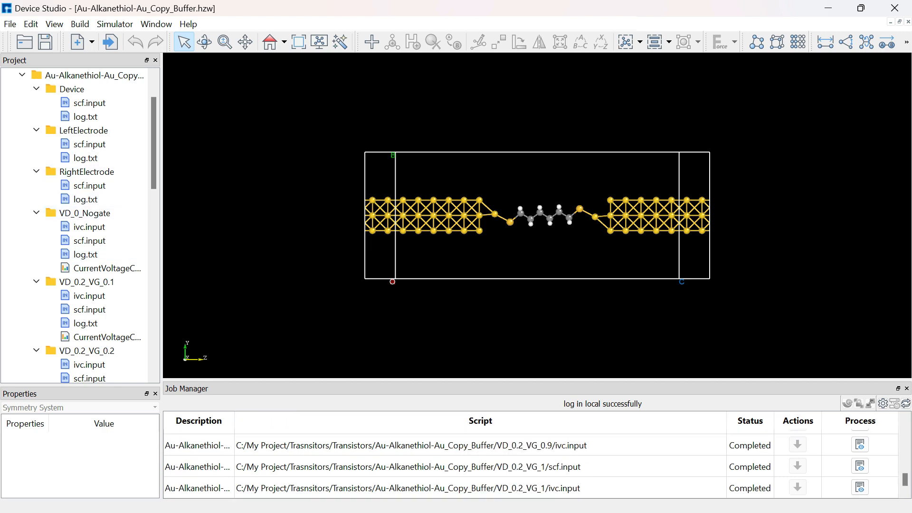
{"action": "scroll", "coordinate": [480, 463], "scroll_direction": "up", "scroll_amount": 12}
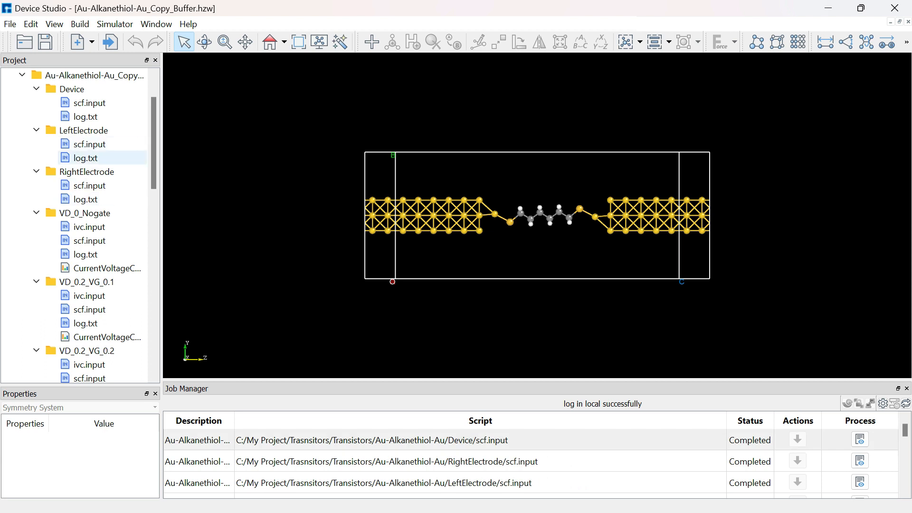
Open the log.txt of LeftElectrode and the log.txt of RightElectrode, read the end of each, and close them.
{"action": "right_click", "coordinate": [98, 157]}
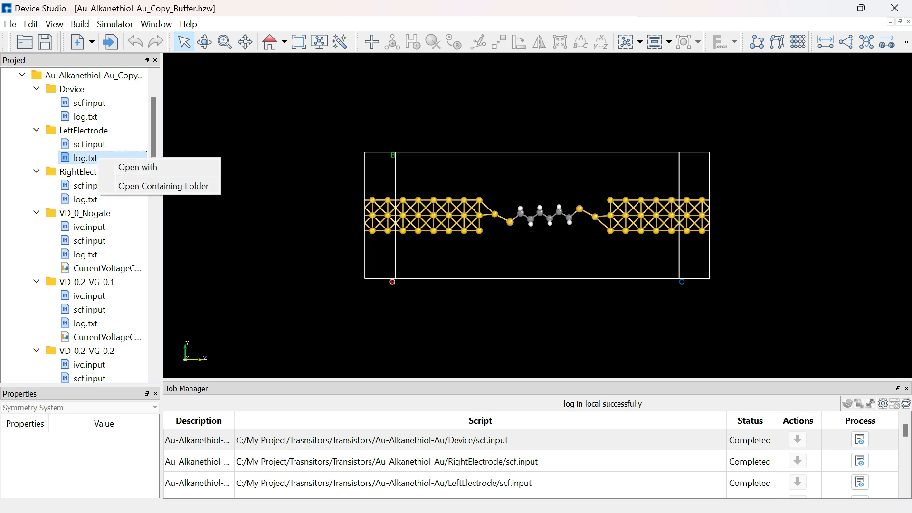
{"action": "left_click", "coordinate": [138, 167]}
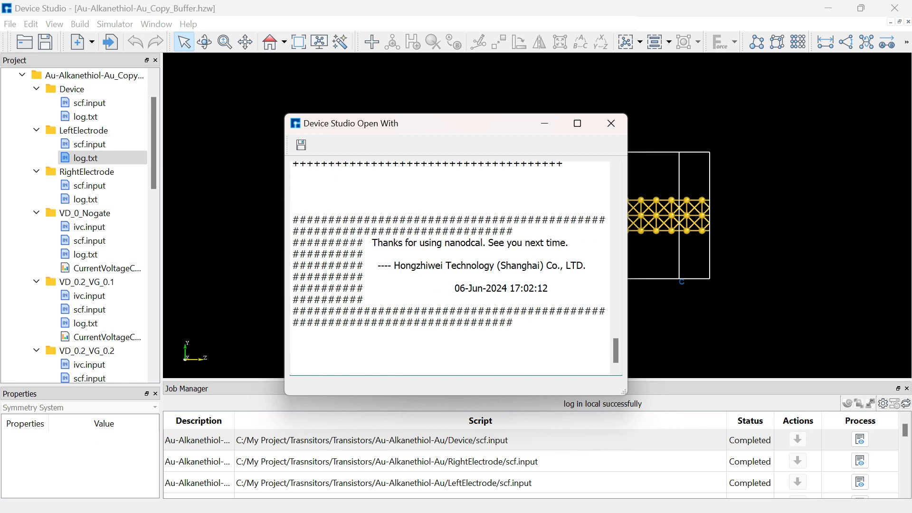
{"action": "left_click", "coordinate": [612, 124]}
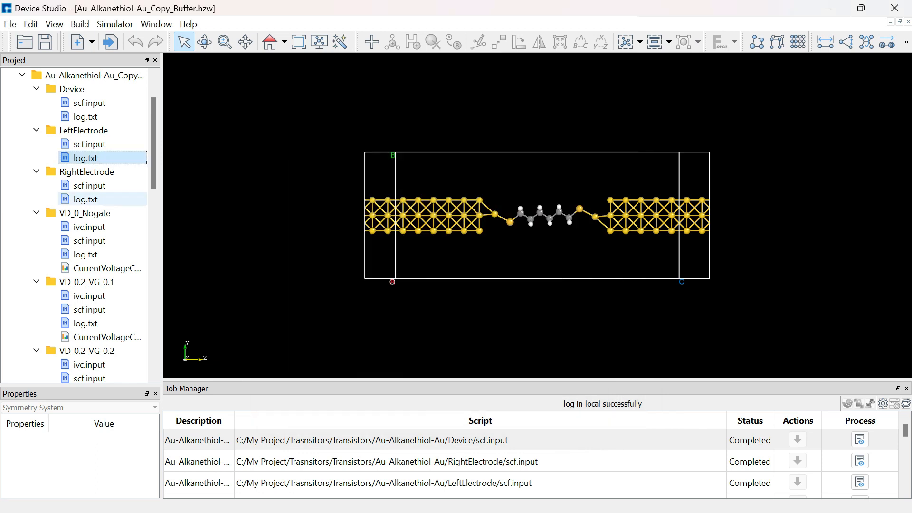
{"action": "right_click", "coordinate": [129, 199]}
{"action": "left_click", "coordinate": [138, 208]}
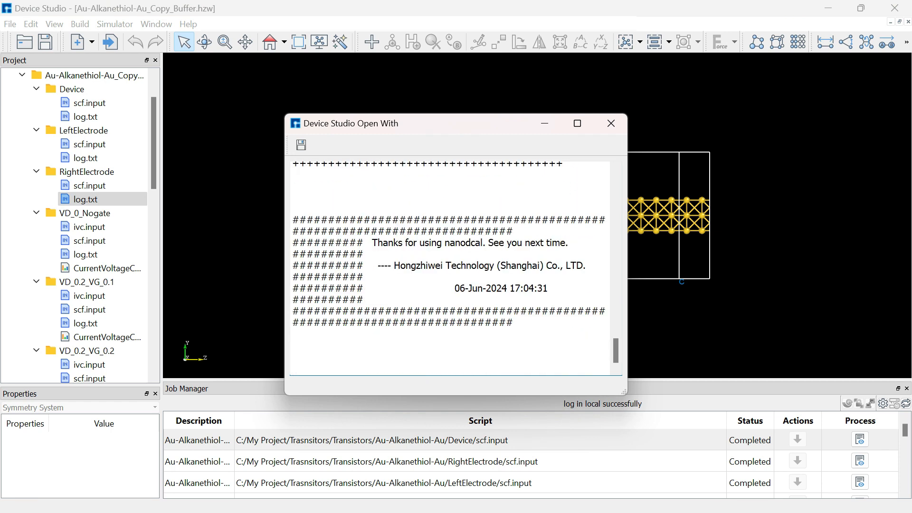
{"action": "left_click", "coordinate": [612, 123]}
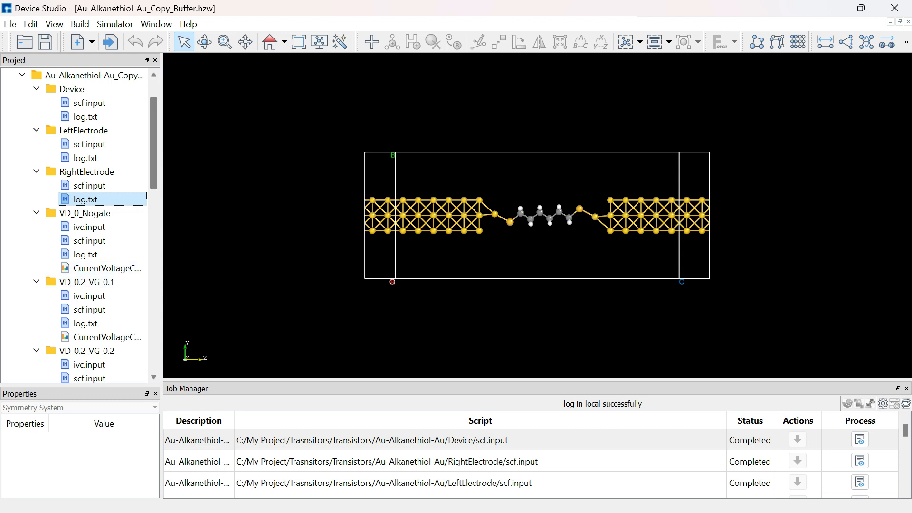
Widen the project tree and look through the log and CurrentVoltageCurves files in the gate-voltage folders.
{"action": "left_click_drag", "start_coordinate": [161, 238], "coordinate": [180, 238]}
{"action": "scroll", "coordinate": [95, 280], "scroll_direction": "down", "scroll_amount": 9}
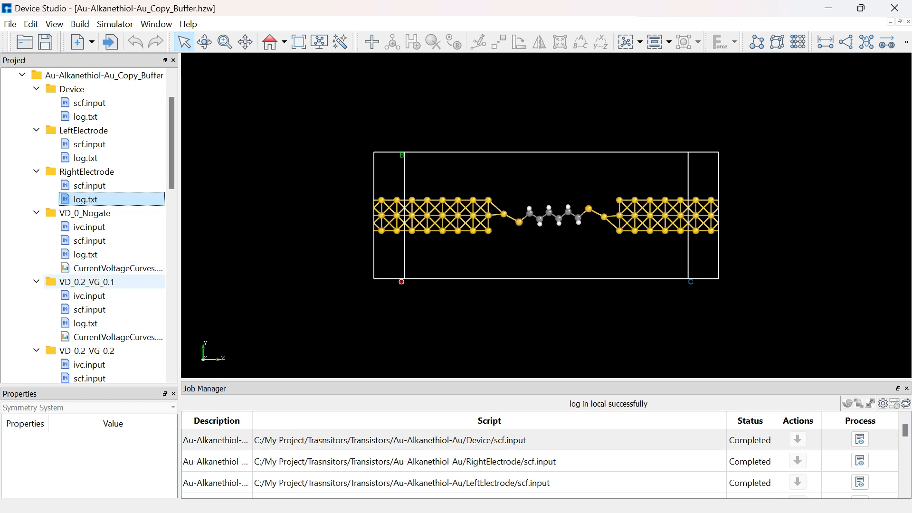
{"action": "scroll", "coordinate": [95, 282], "scroll_direction": "down", "scroll_amount": 6}
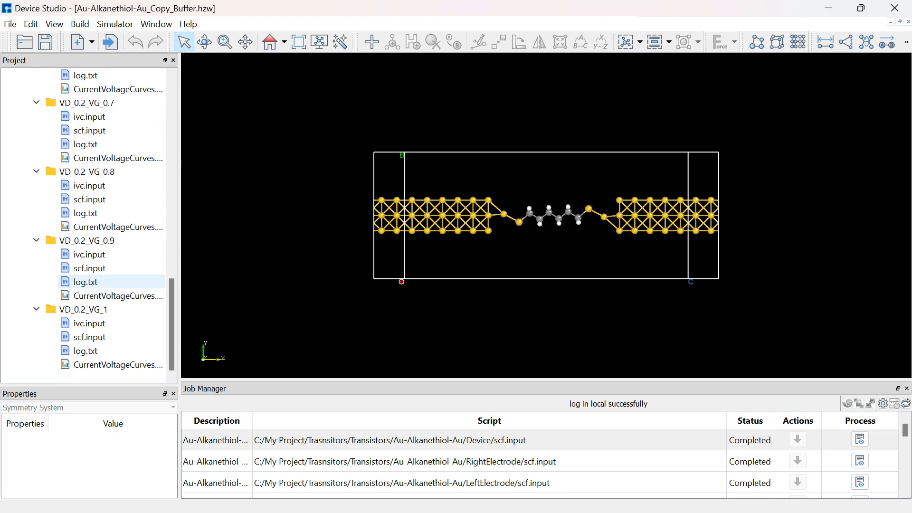
{"action": "scroll", "coordinate": [95, 282], "scroll_direction": "up", "scroll_amount": 15}
{"action": "scroll", "coordinate": [95, 282], "scroll_direction": "down", "scroll_amount": 3}
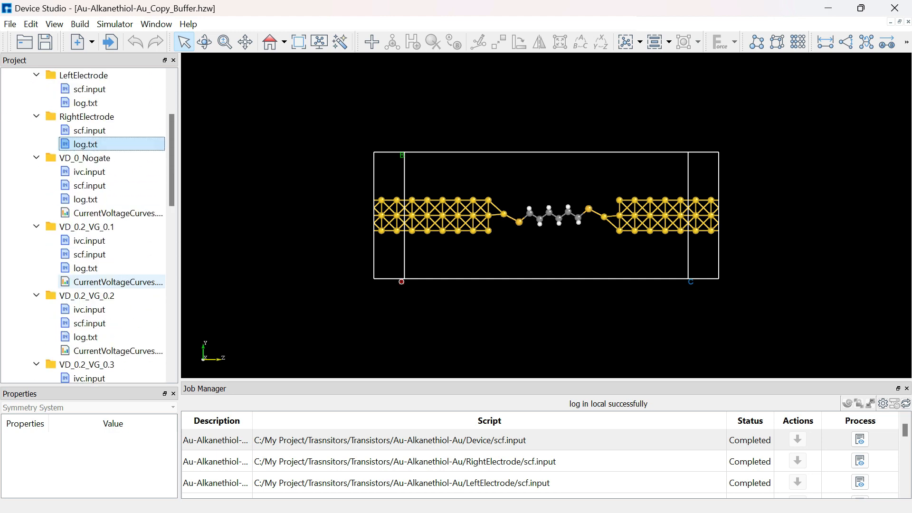
{"action": "scroll", "coordinate": [95, 282], "scroll_direction": "up", "scroll_amount": 1}
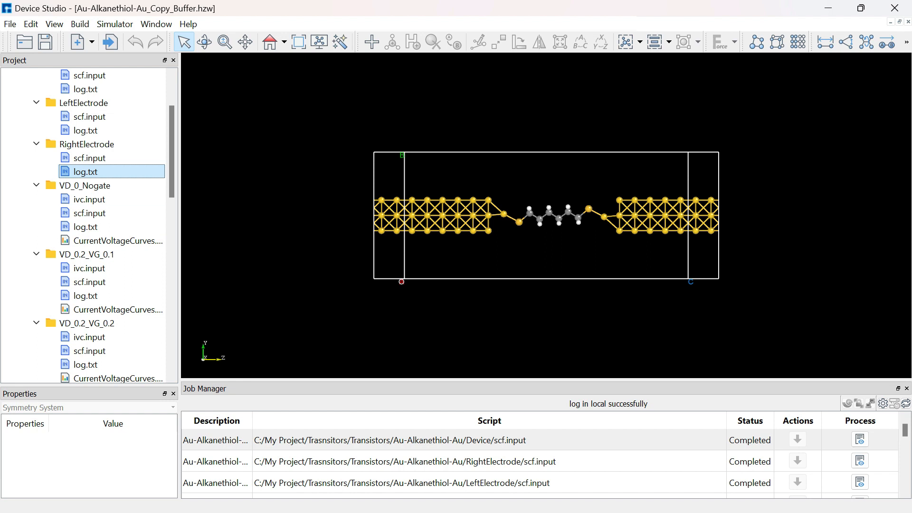
Try to display the CurrentVoltageCurves result of the VD_0_Nogate folder as an analysis plot.
{"action": "right_click", "coordinate": [80, 240]}
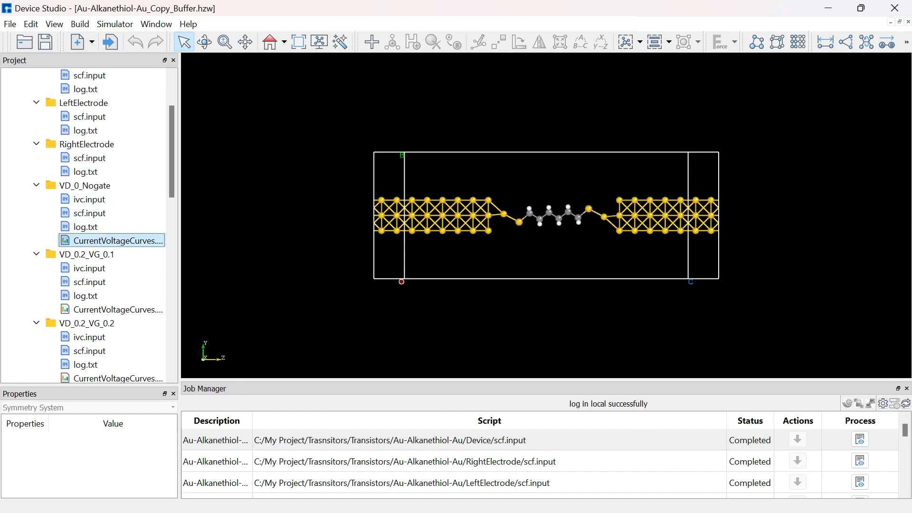
{"action": "left_click", "coordinate": [121, 247]}
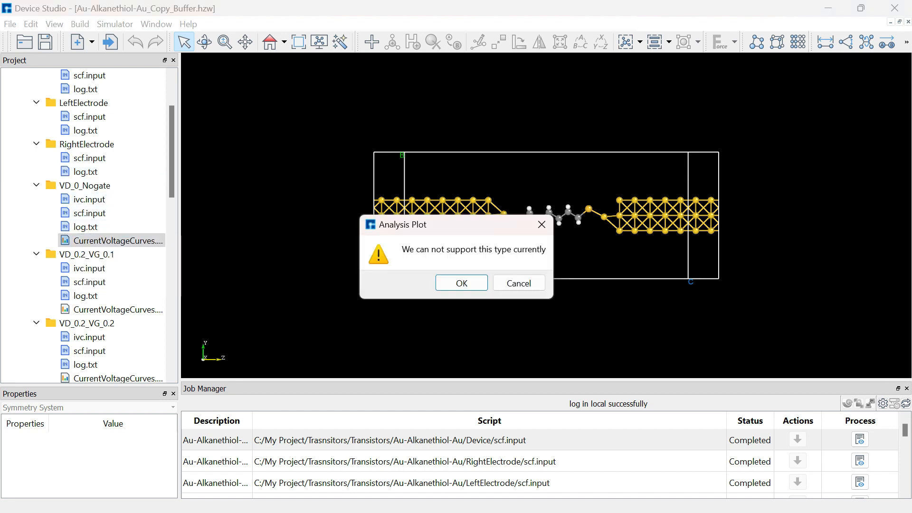
{"action": "left_click", "coordinate": [542, 225]}
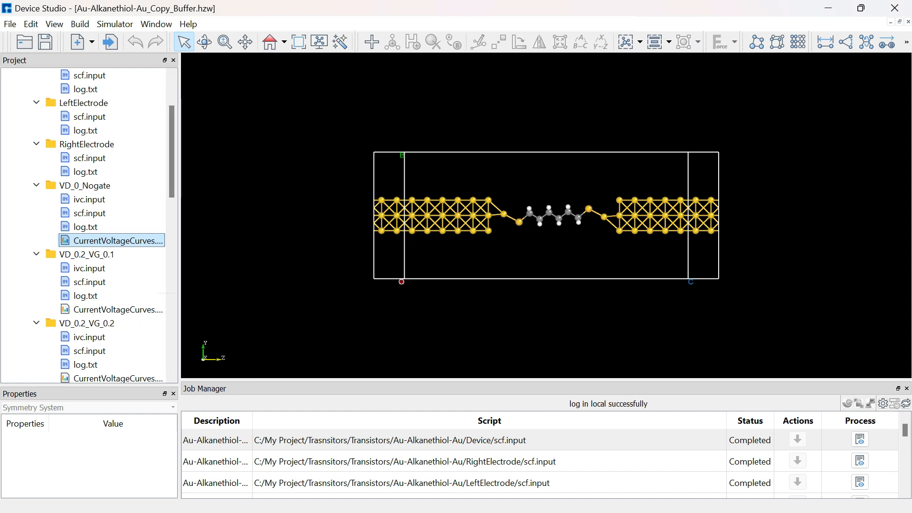
{"action": "right_click", "coordinate": [157, 241]}
{"action": "left_click", "coordinate": [195, 250]}
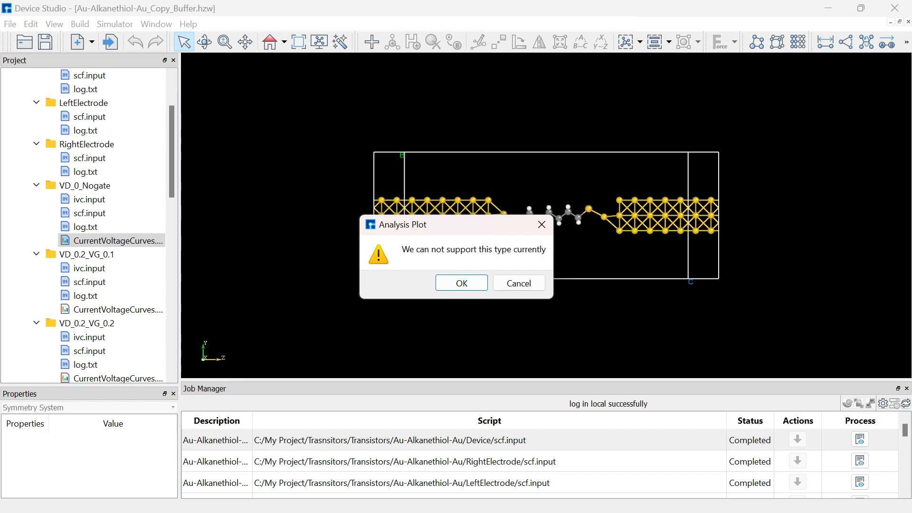
{"action": "left_click", "coordinate": [541, 224]}
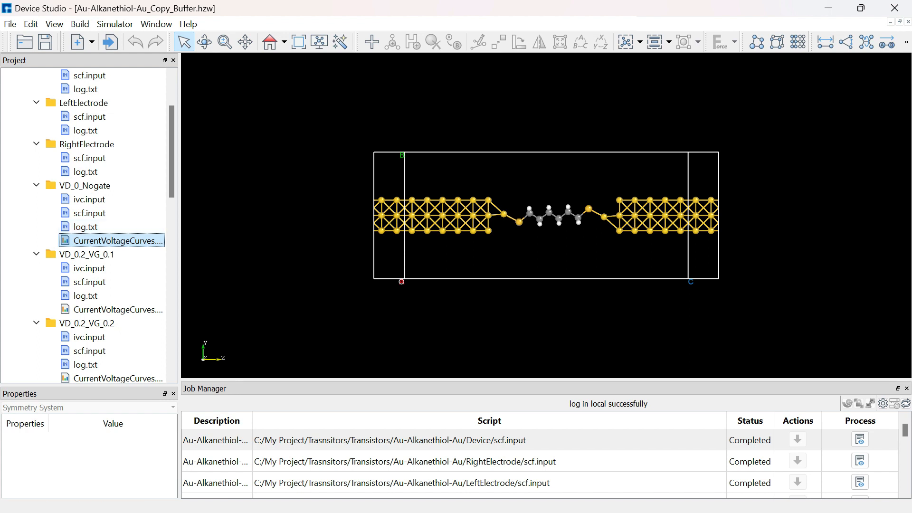
Create a Nanodcal Transistors Plot from the folder C:\My Project\Trasnsitors\Transistors\Au-Alkanethiol-Au_Copy_Buffer.
{"action": "left_click", "coordinate": [115, 24]}
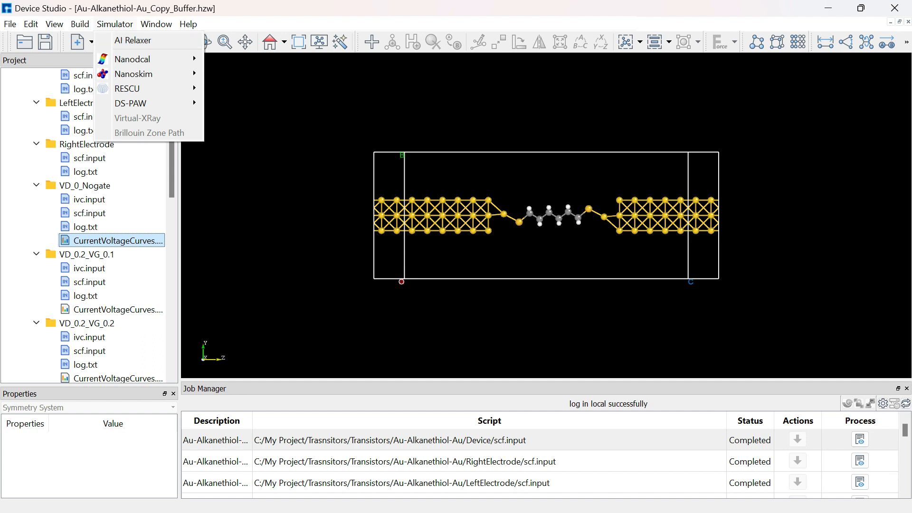
{"action": "mouse_move", "coordinate": [132, 59]}
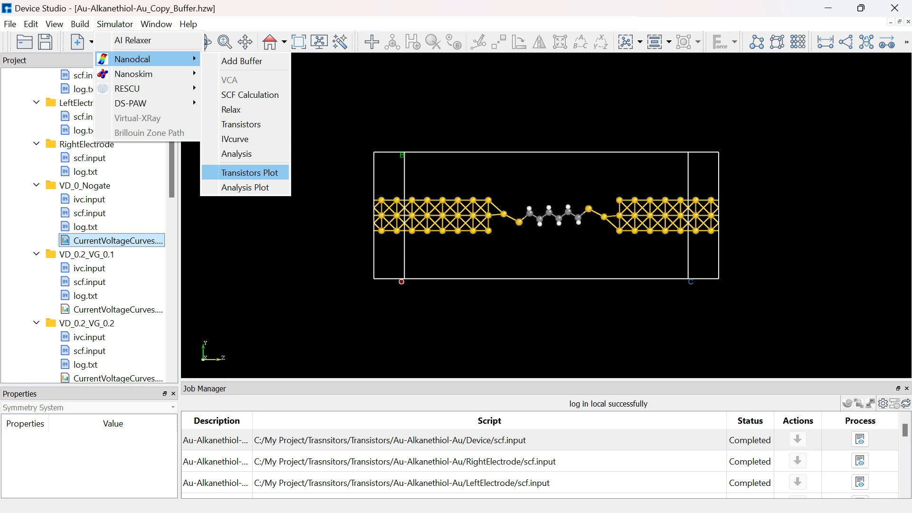
{"action": "left_click", "coordinate": [250, 174]}
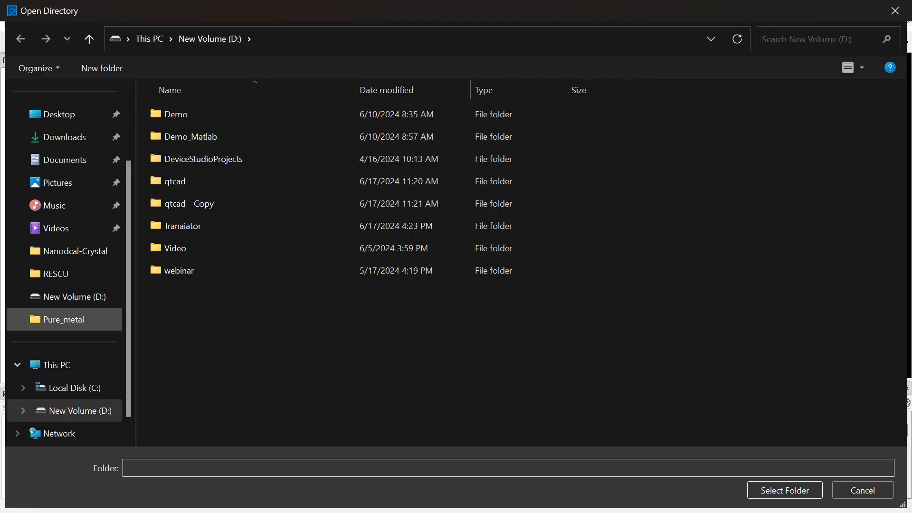
{"action": "left_click", "coordinate": [57, 365]}
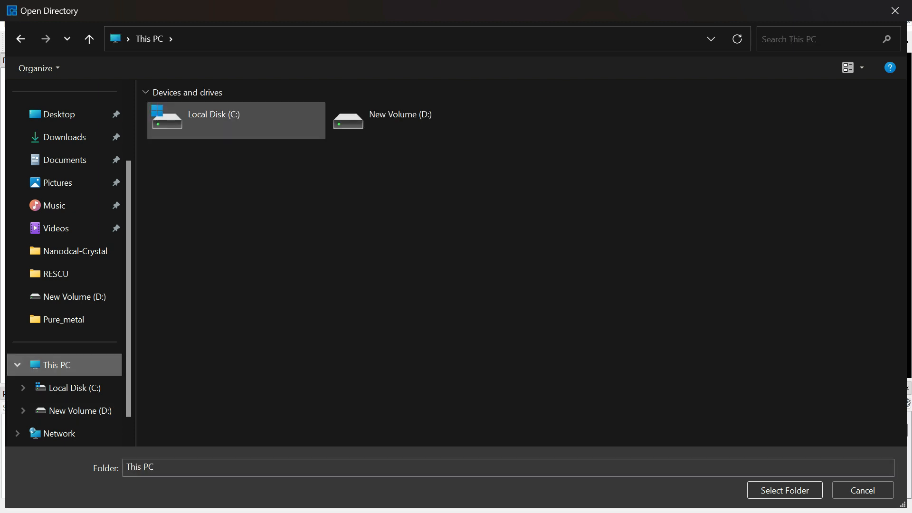
{"action": "double_click", "coordinate": [213, 121]}
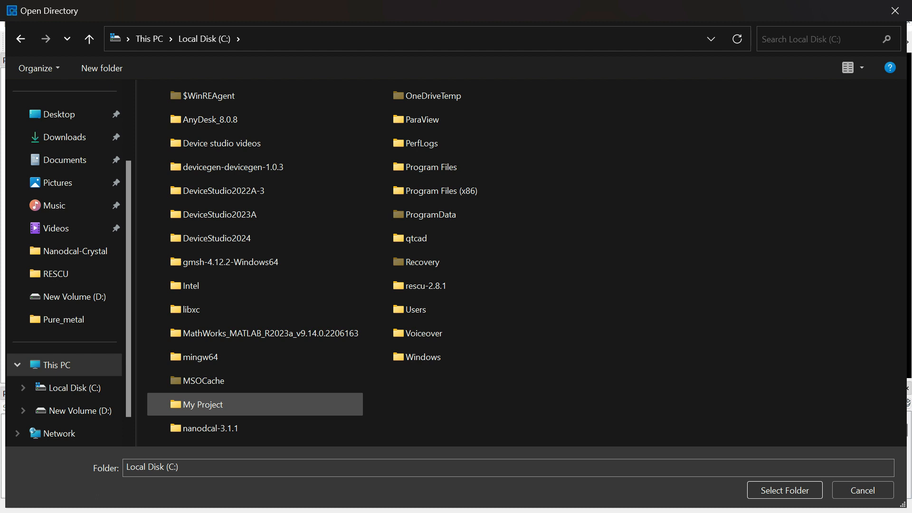
{"action": "double_click", "coordinate": [204, 404]}
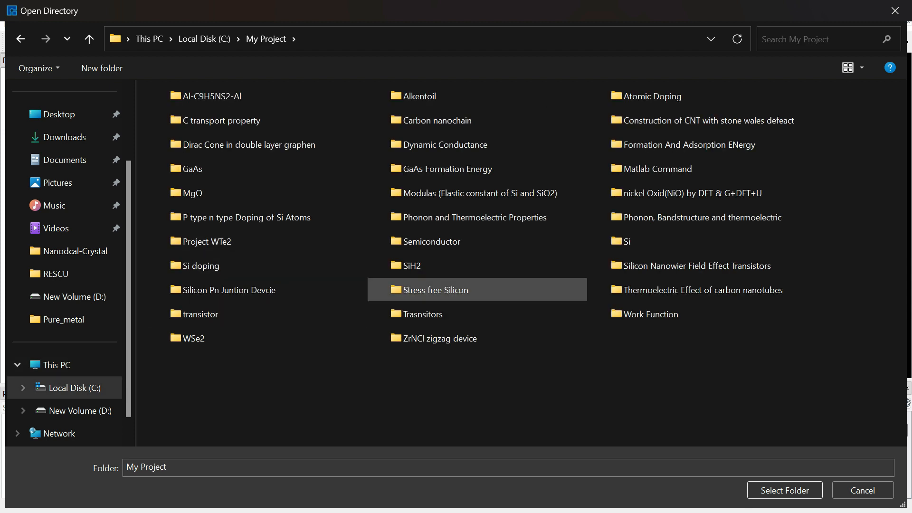
{"action": "key", "text": "t"}
{"action": "key", "text": "t"}
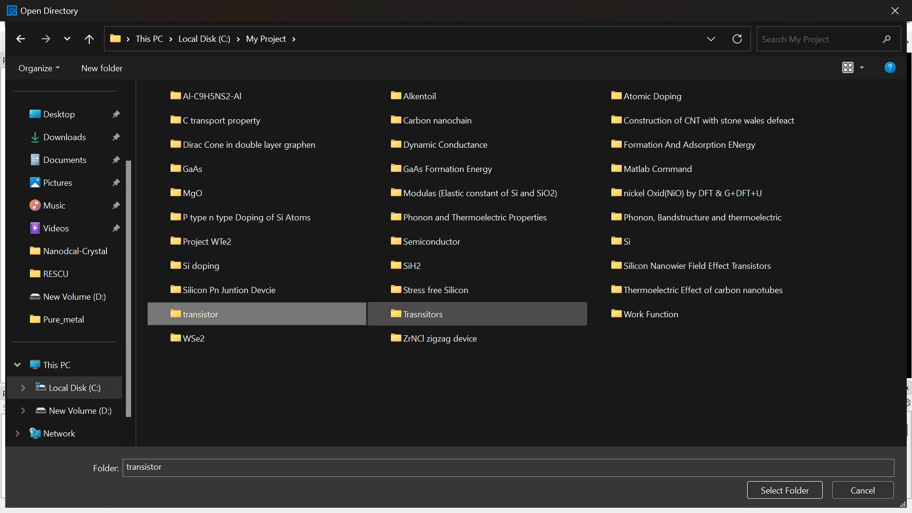
{"action": "double_click", "coordinate": [423, 314]}
{"action": "double_click", "coordinate": [190, 114]}
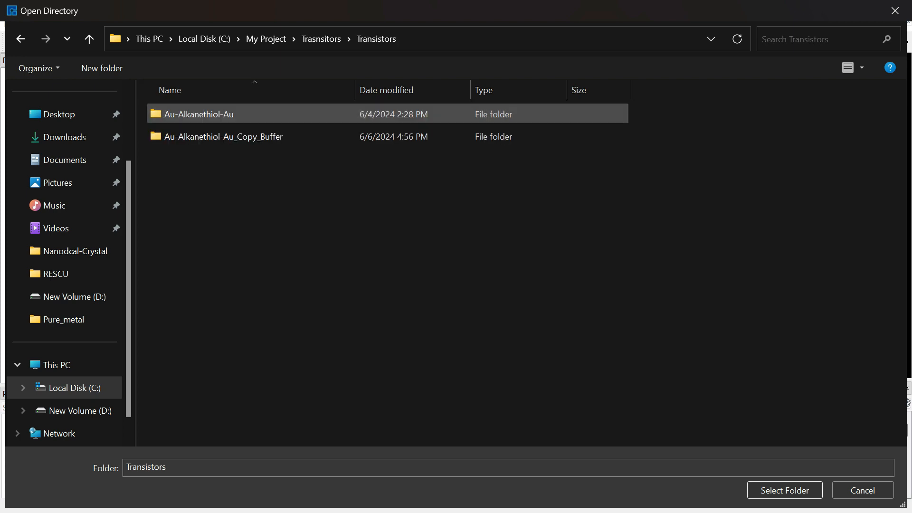
{"action": "double_click", "coordinate": [223, 137]}
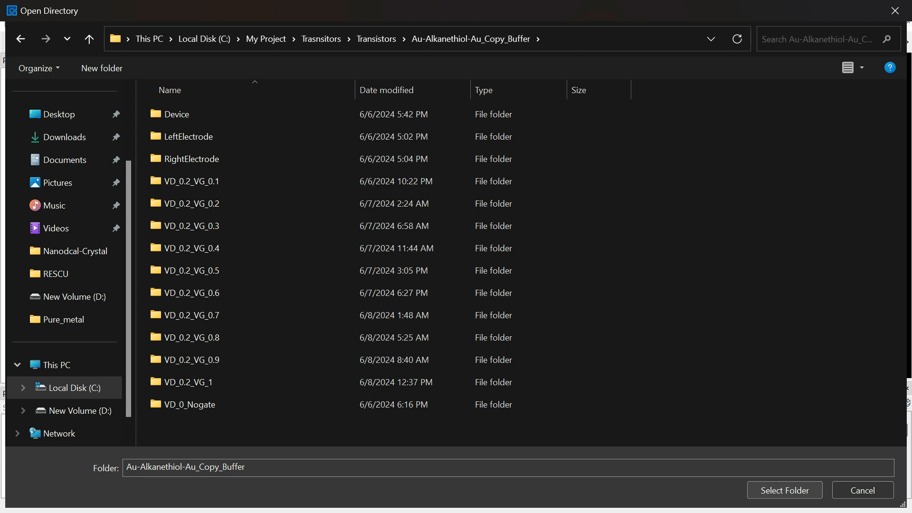
{"action": "left_click", "coordinate": [785, 491]}
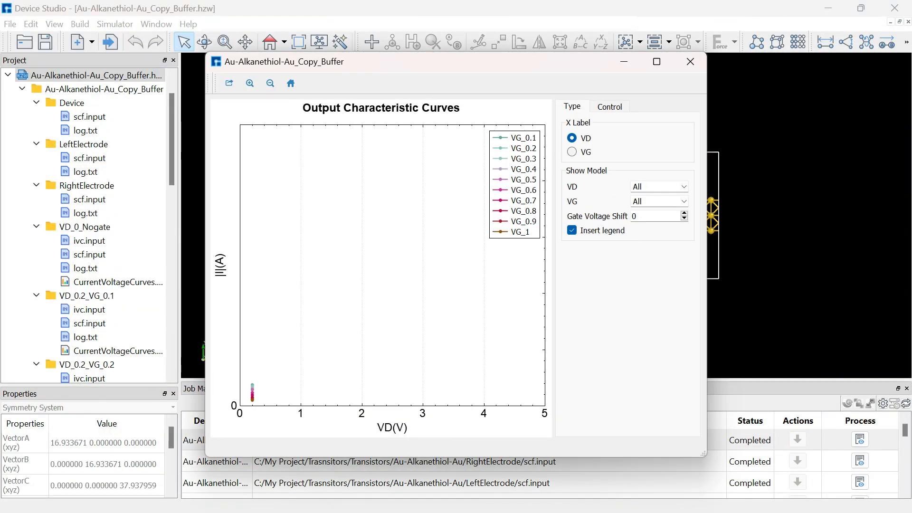
Enlarge the plot window and magnify the output characteristic curves around the data points at VD 0.2 V.
{"action": "left_click_drag", "start_coordinate": [206, 53], "coordinate": [160, 45]}
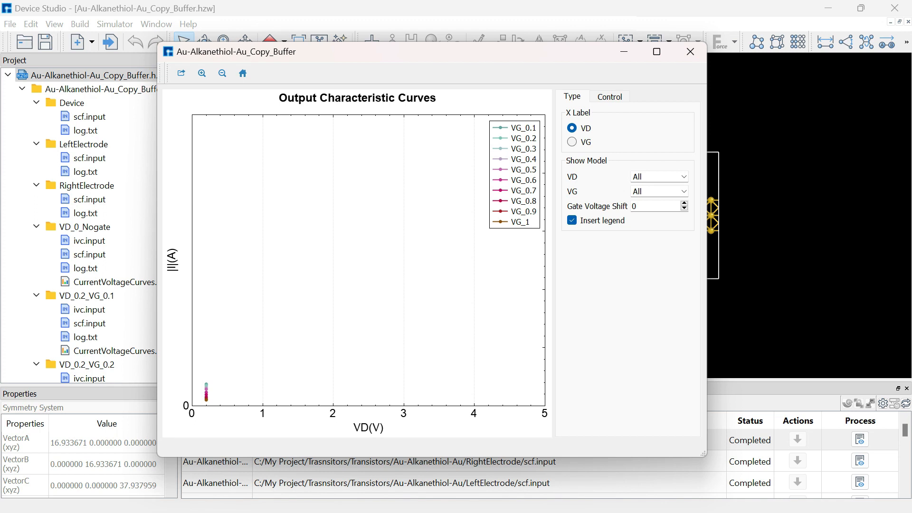
{"action": "scroll", "coordinate": [231, 361], "scroll_direction": "up", "scroll_amount": 5}
{"action": "left_click_drag", "start_coordinate": [240, 369], "coordinate": [305, 392]}
{"action": "scroll", "coordinate": [285, 380], "scroll_direction": "down", "scroll_amount": 6}
{"action": "scroll", "coordinate": [294, 380], "scroll_direction": "down", "scroll_amount": 4}
{"action": "left_click_drag", "start_coordinate": [220, 322], "coordinate": [263, 415]}
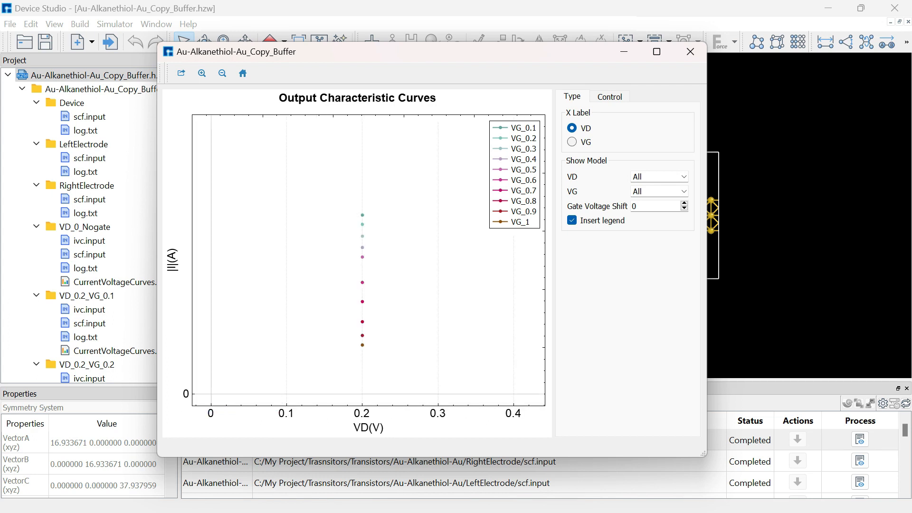
{"action": "left_click_drag", "start_coordinate": [304, 313], "coordinate": [275, 331]}
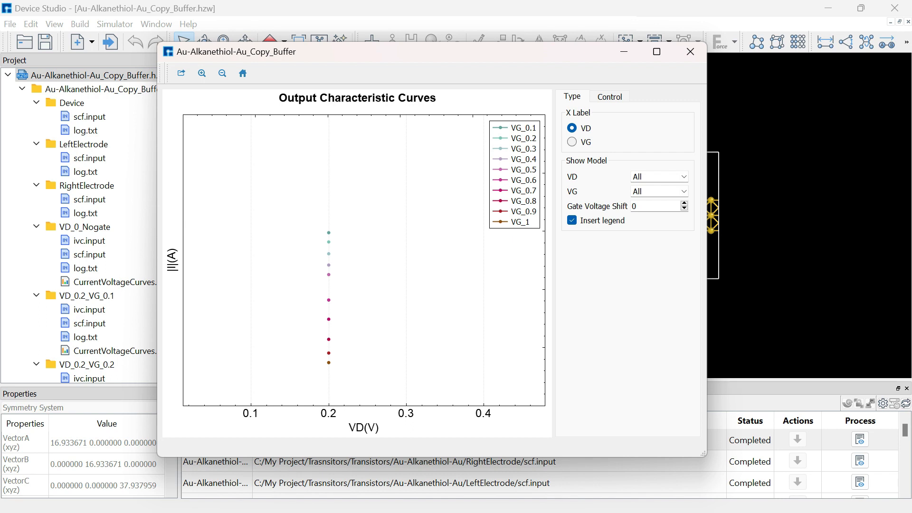
Set the plot's X label to VG, examine the full transfer characteristic curve, and close the plot window.
{"action": "left_click", "coordinate": [572, 142]}
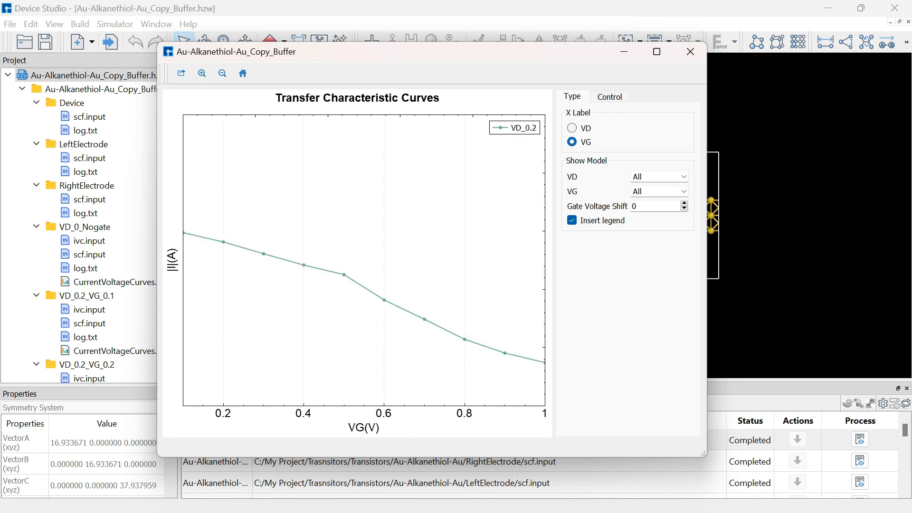
{"action": "scroll", "coordinate": [394, 270], "scroll_direction": "down", "scroll_amount": 3}
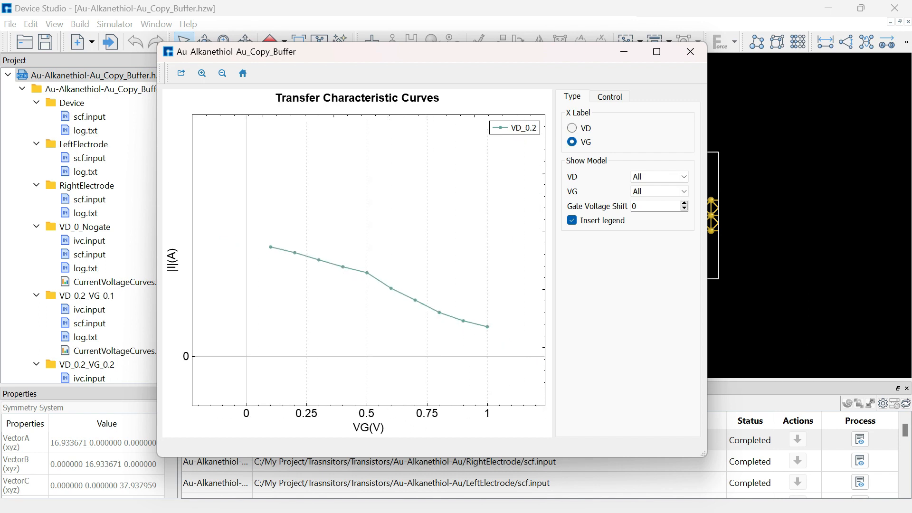
{"action": "left_click_drag", "start_coordinate": [259, 230], "coordinate": [499, 358]}
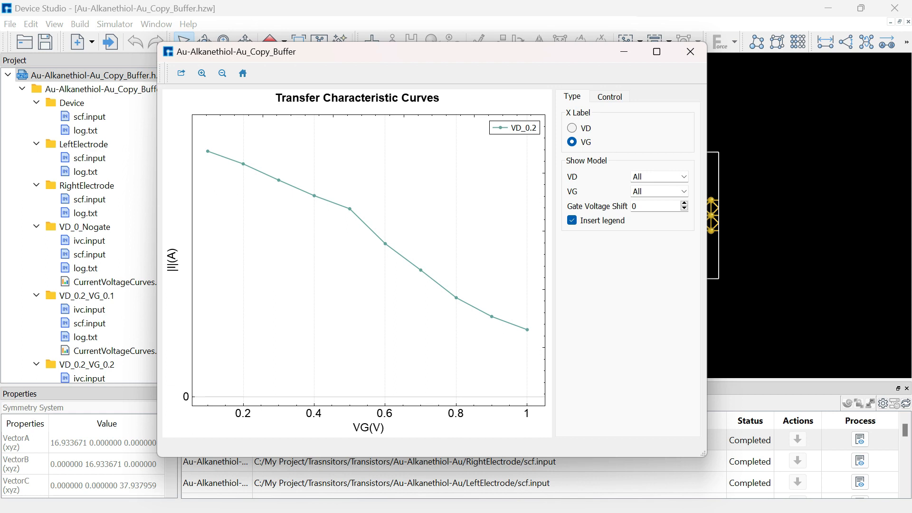
{"action": "left_click", "coordinate": [691, 51]}
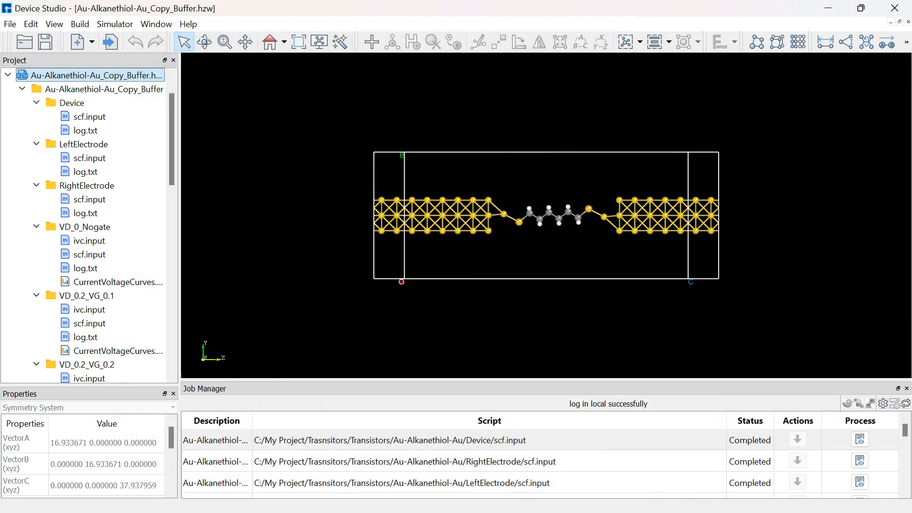
{"action": "left_click", "coordinate": [115, 24]}
{"action": "mouse_move", "coordinate": [133, 59]}
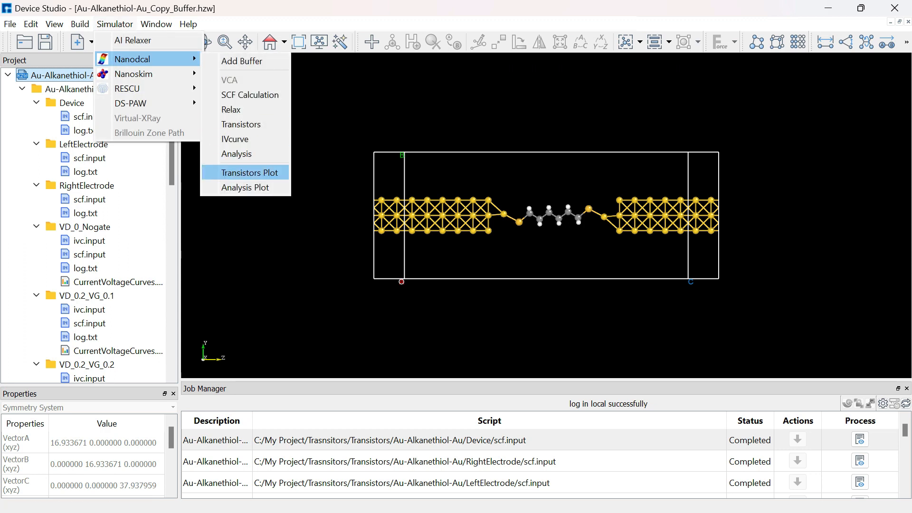
{"action": "left_click", "coordinate": [249, 173]}
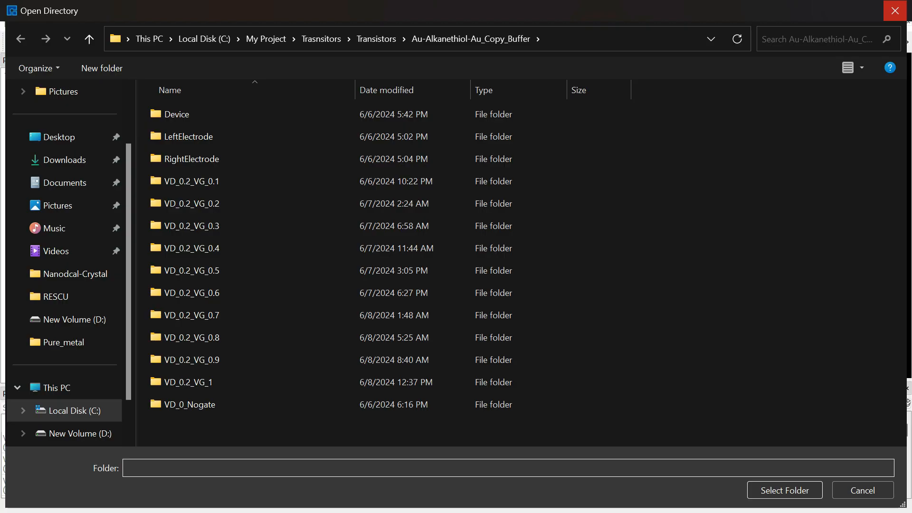
{"action": "left_click", "coordinate": [893, 9]}
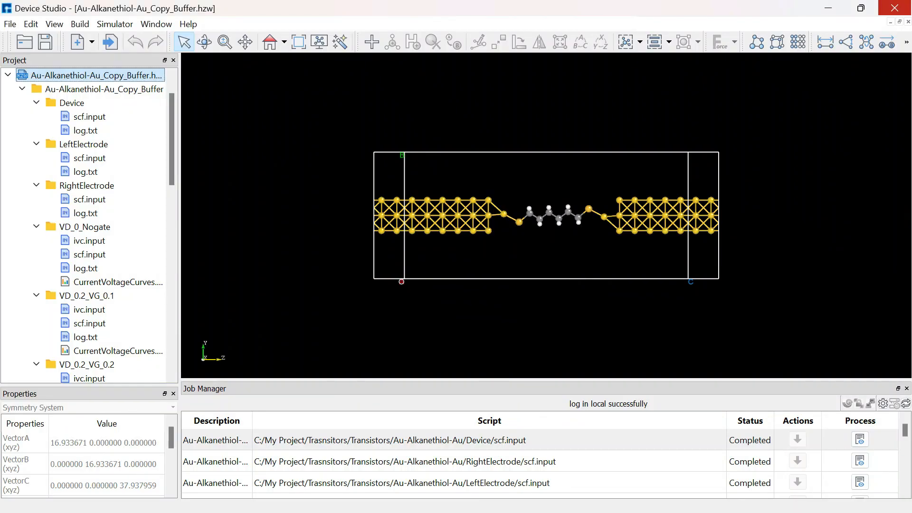